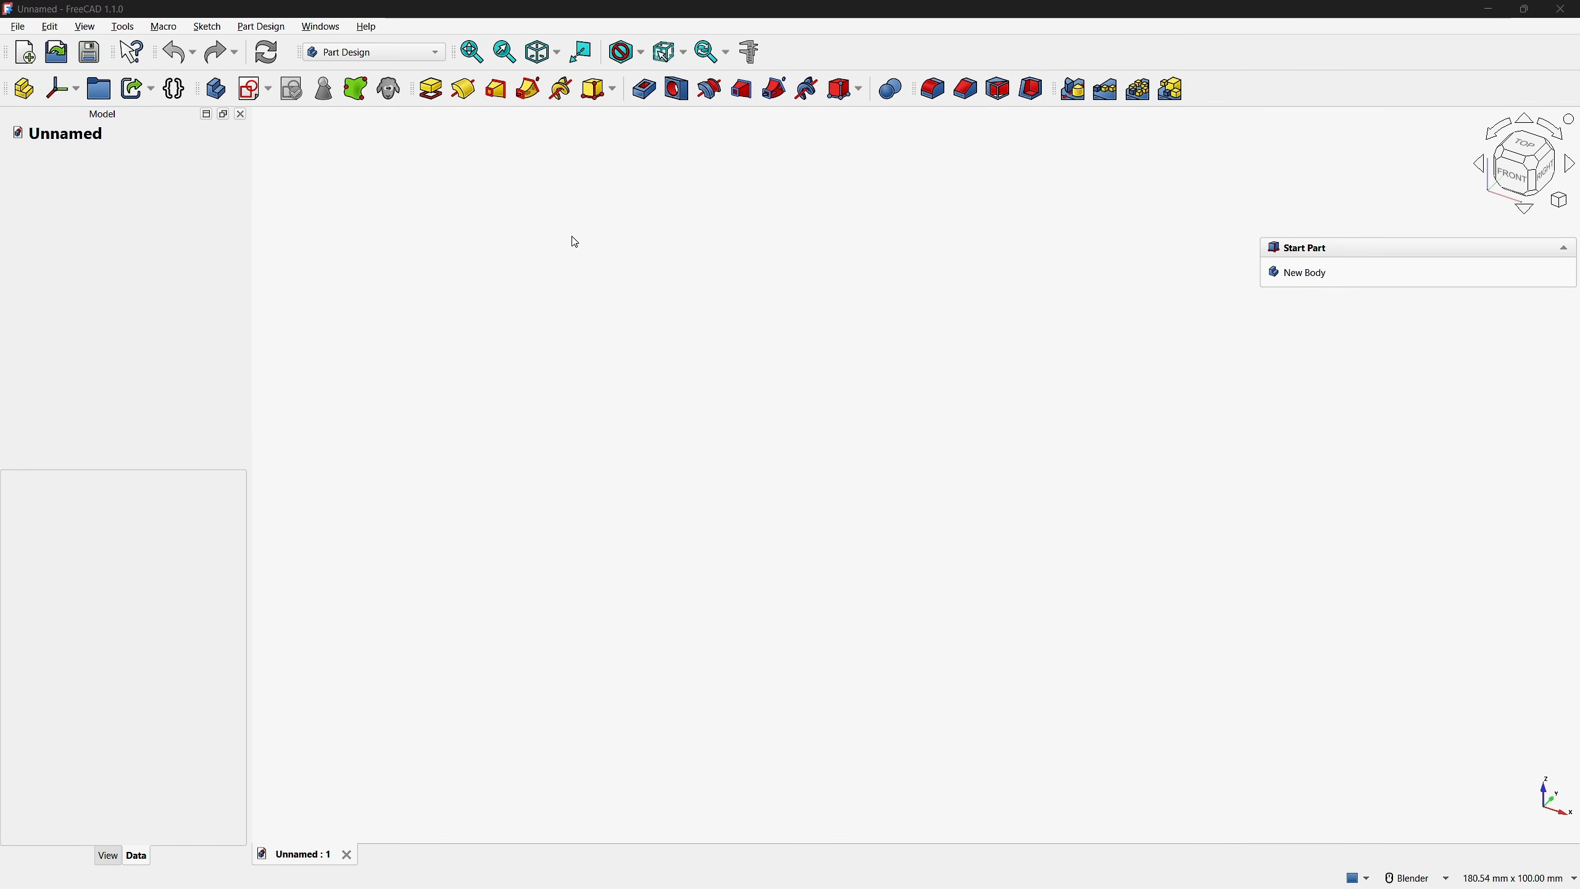
Create a new body and start a sketch on its XY plane
left_click(223, 98)
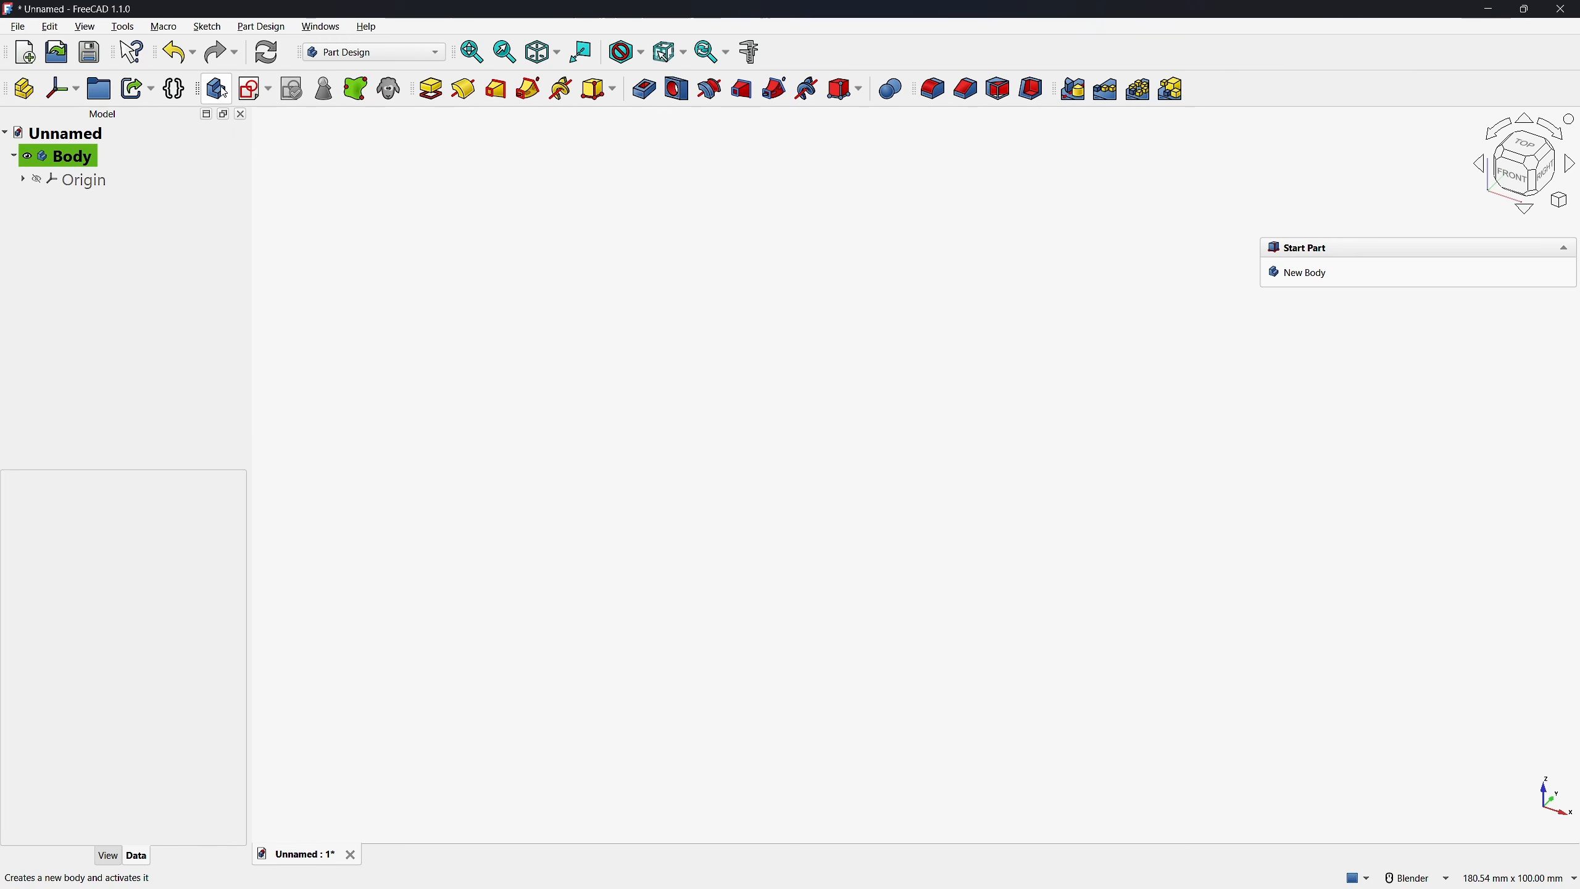
left_click(251, 91)
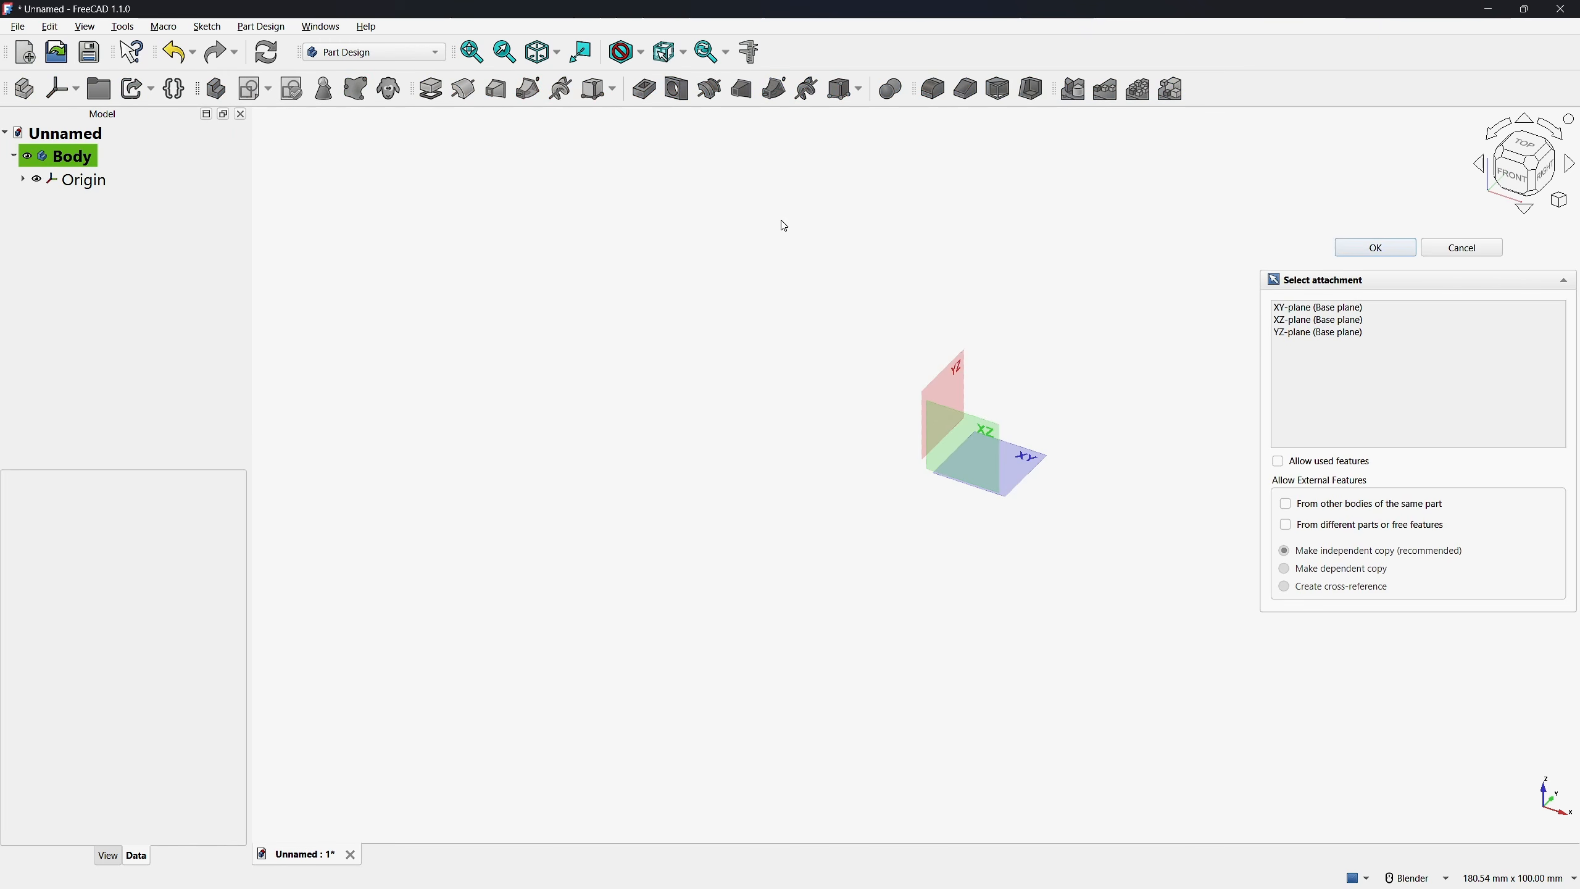
left_click(1029, 476)
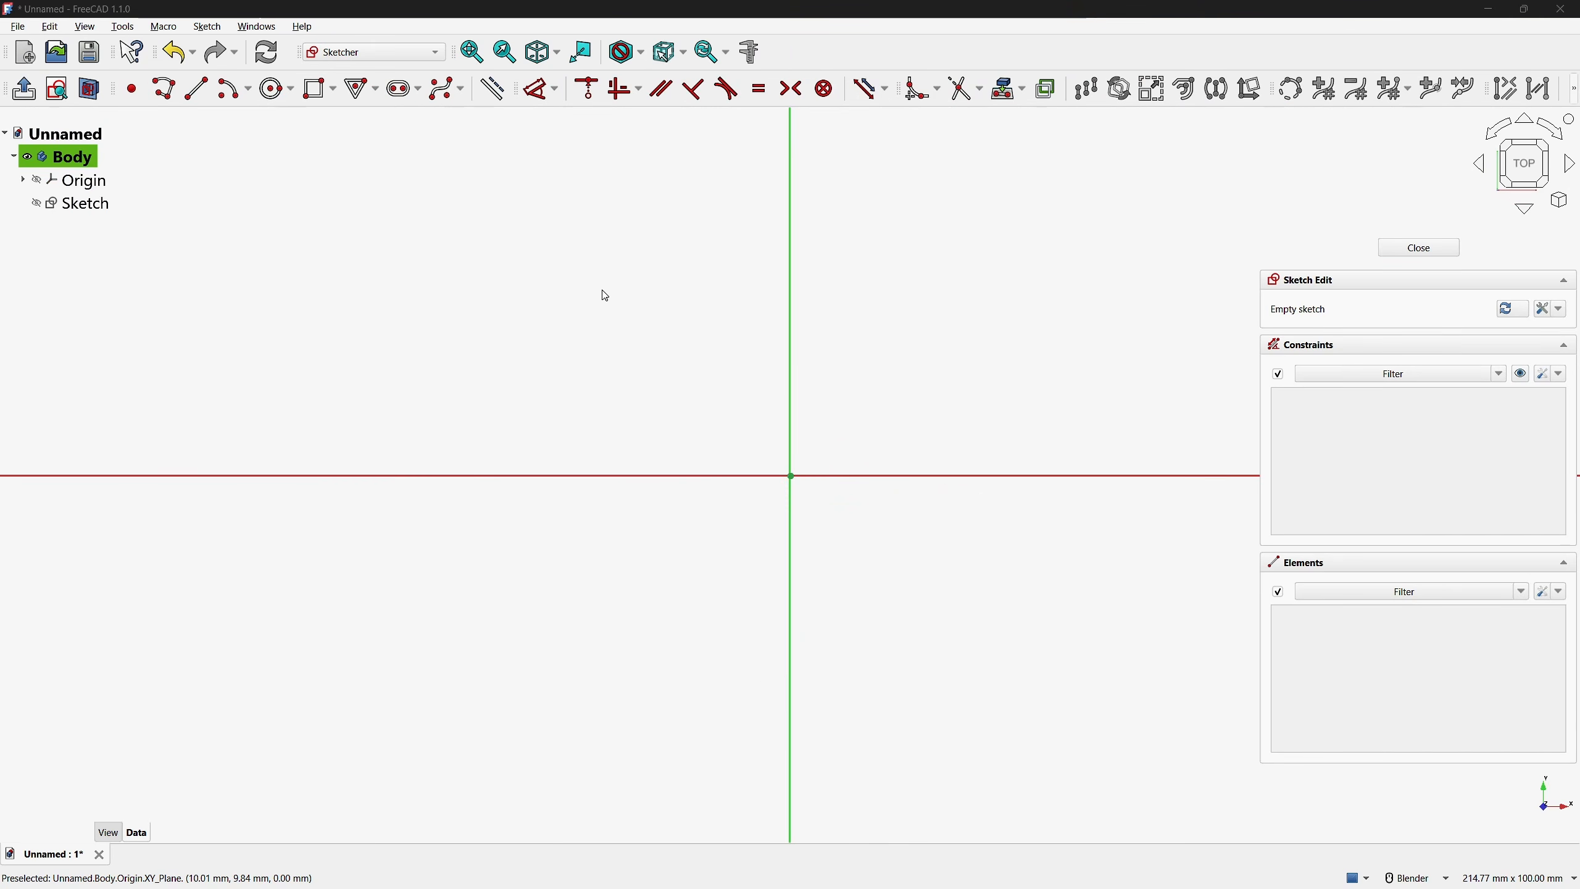
Sketch a circle 15 mm in diameter centred on the origin
left_click(270, 90)
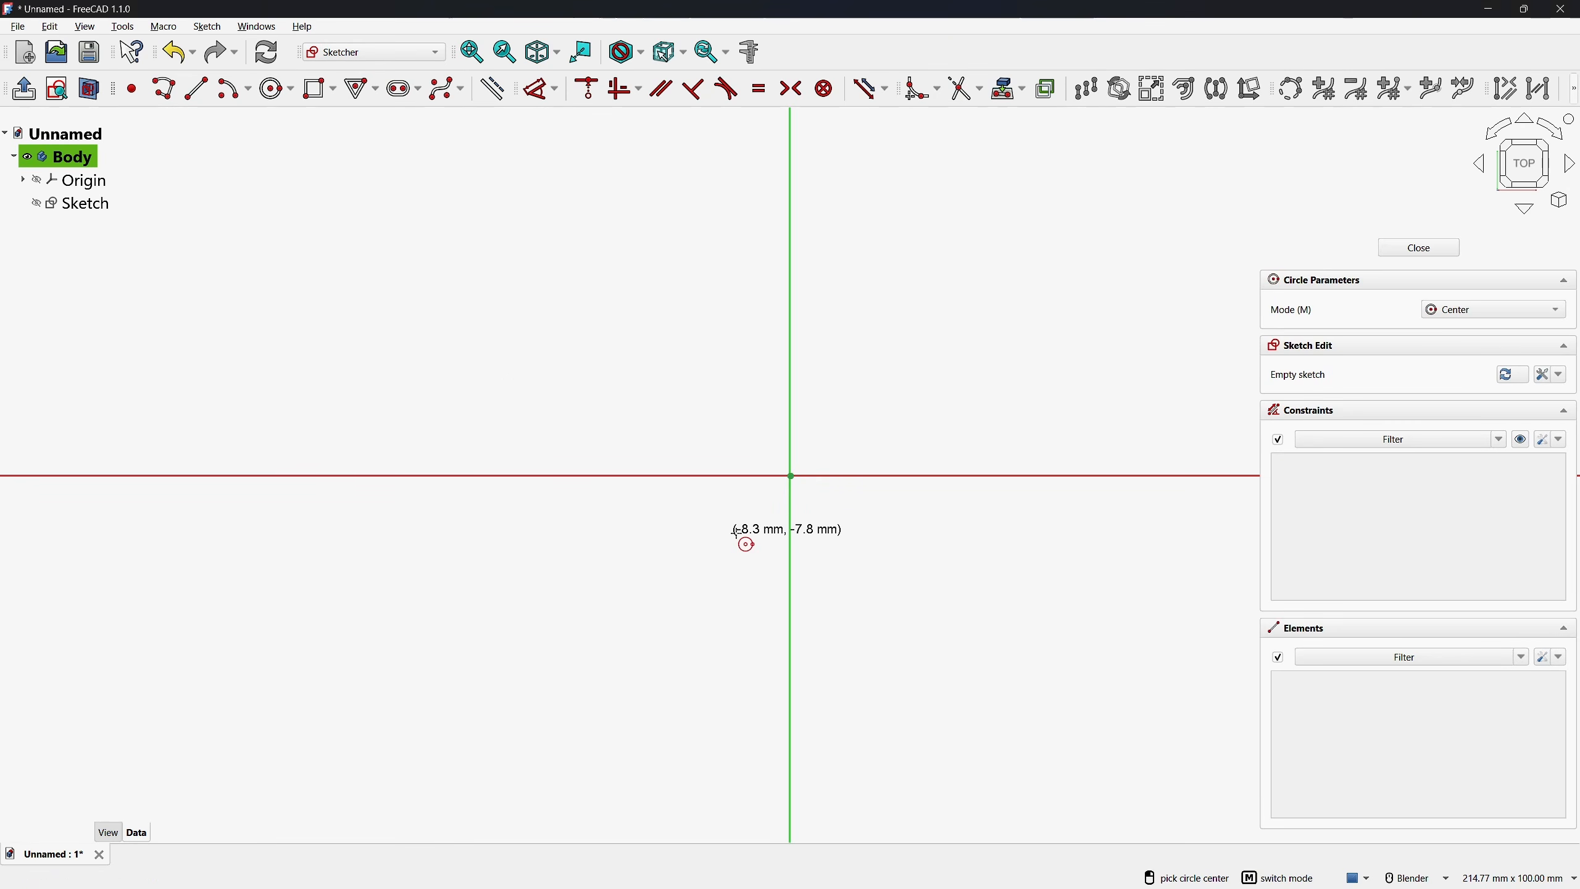
left_click(791, 476)
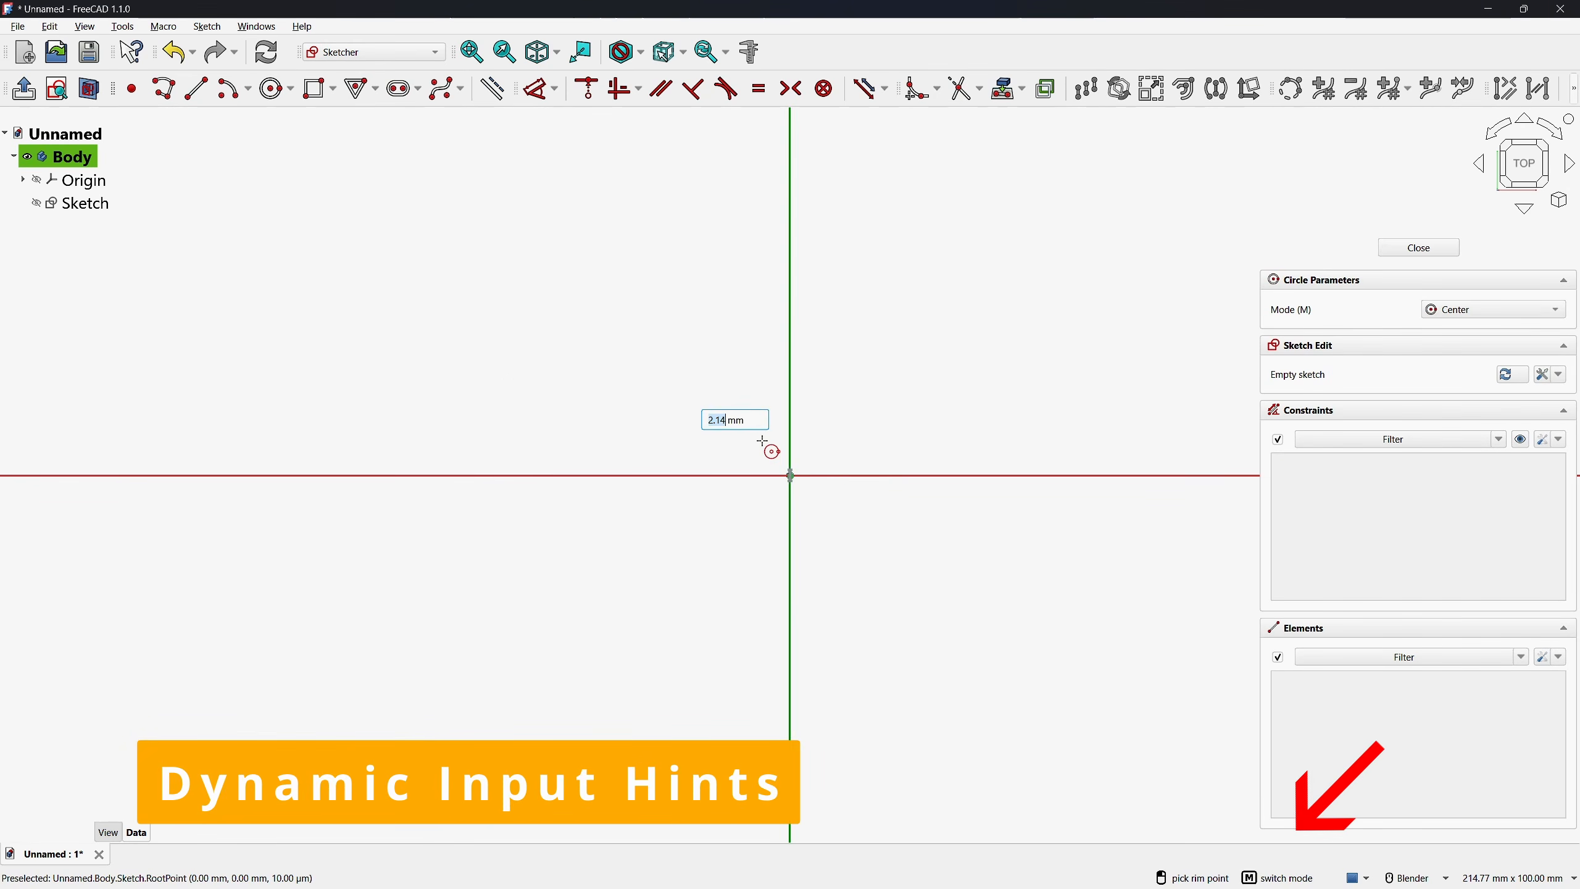
type("15")
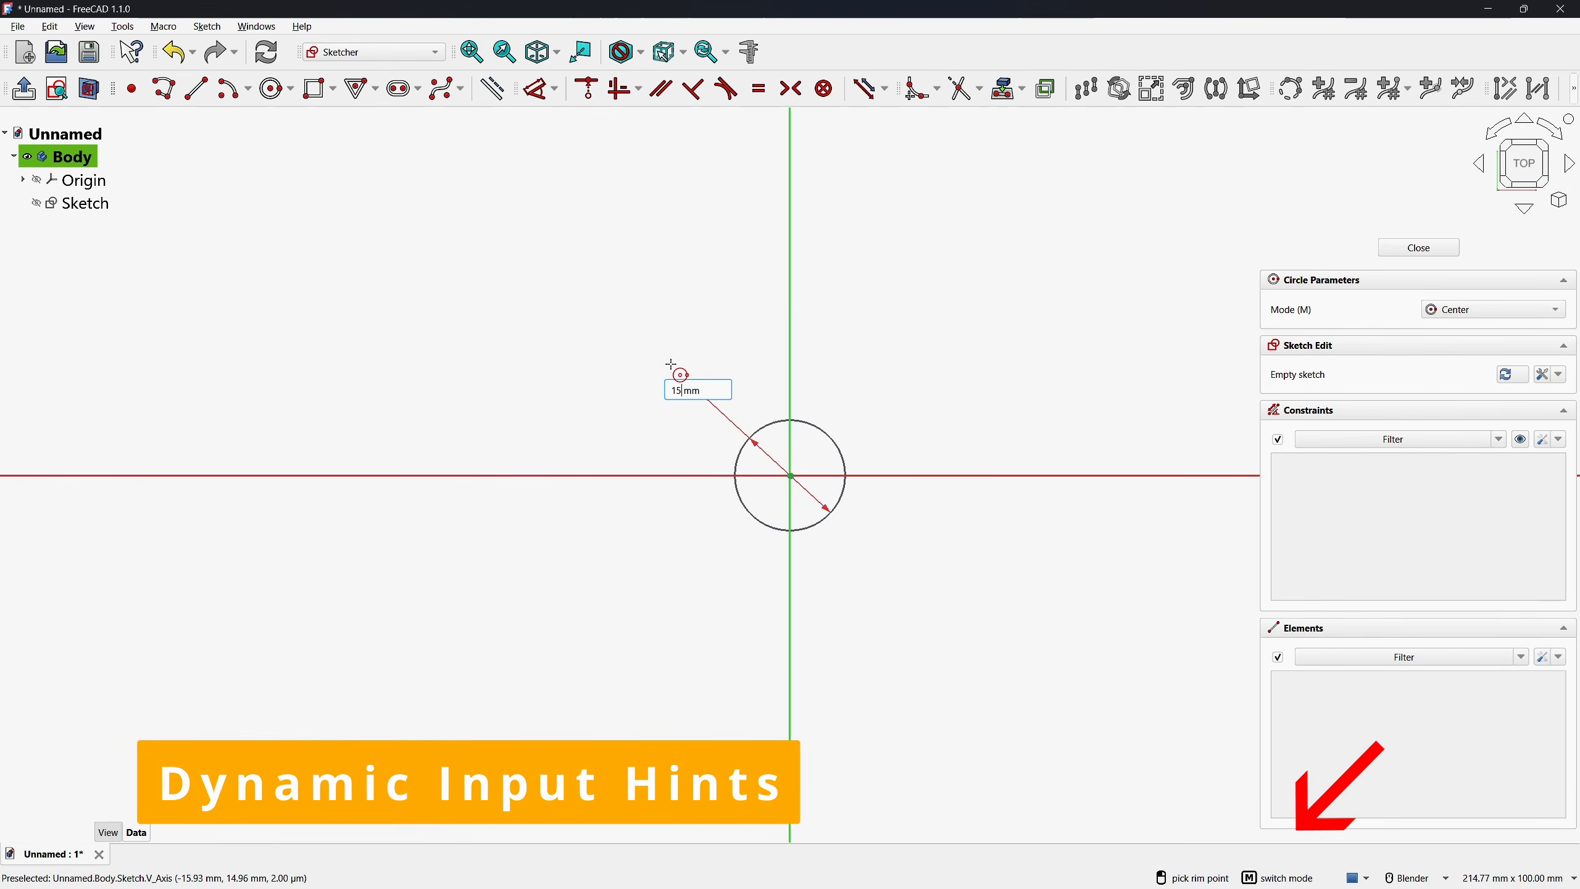
key("Return")
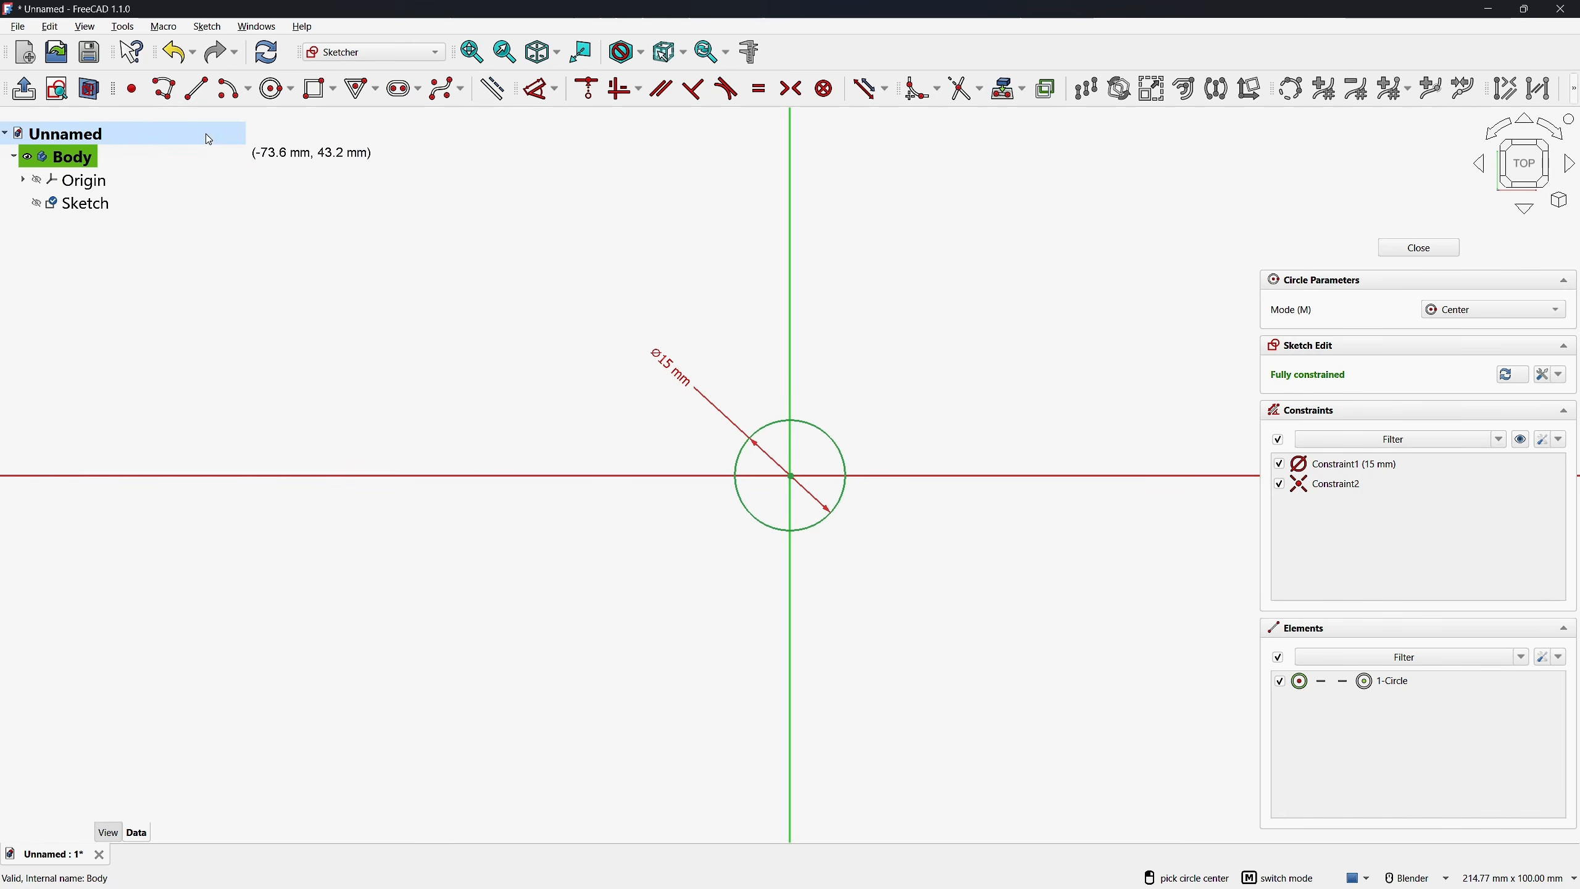
Sketch a closed polyline around the circle: three straight sides about 34 by 30 mm starting on the vertical axis, closed by a half-round arc of about 15 mm radius
left_click(165, 89)
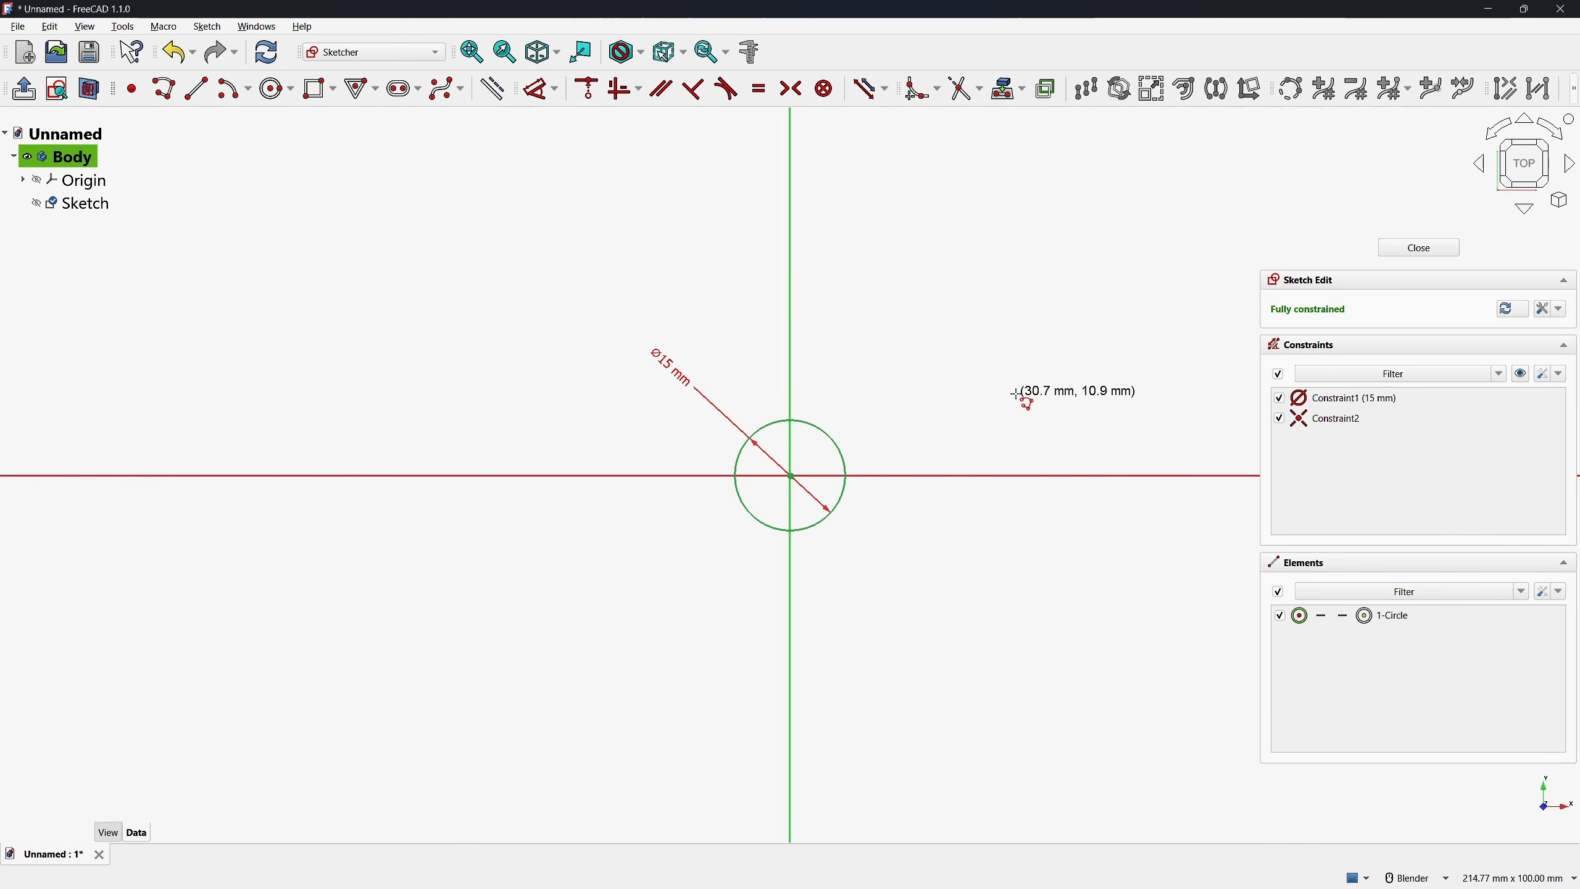
left_click(790, 368)
left_click(1044, 367)
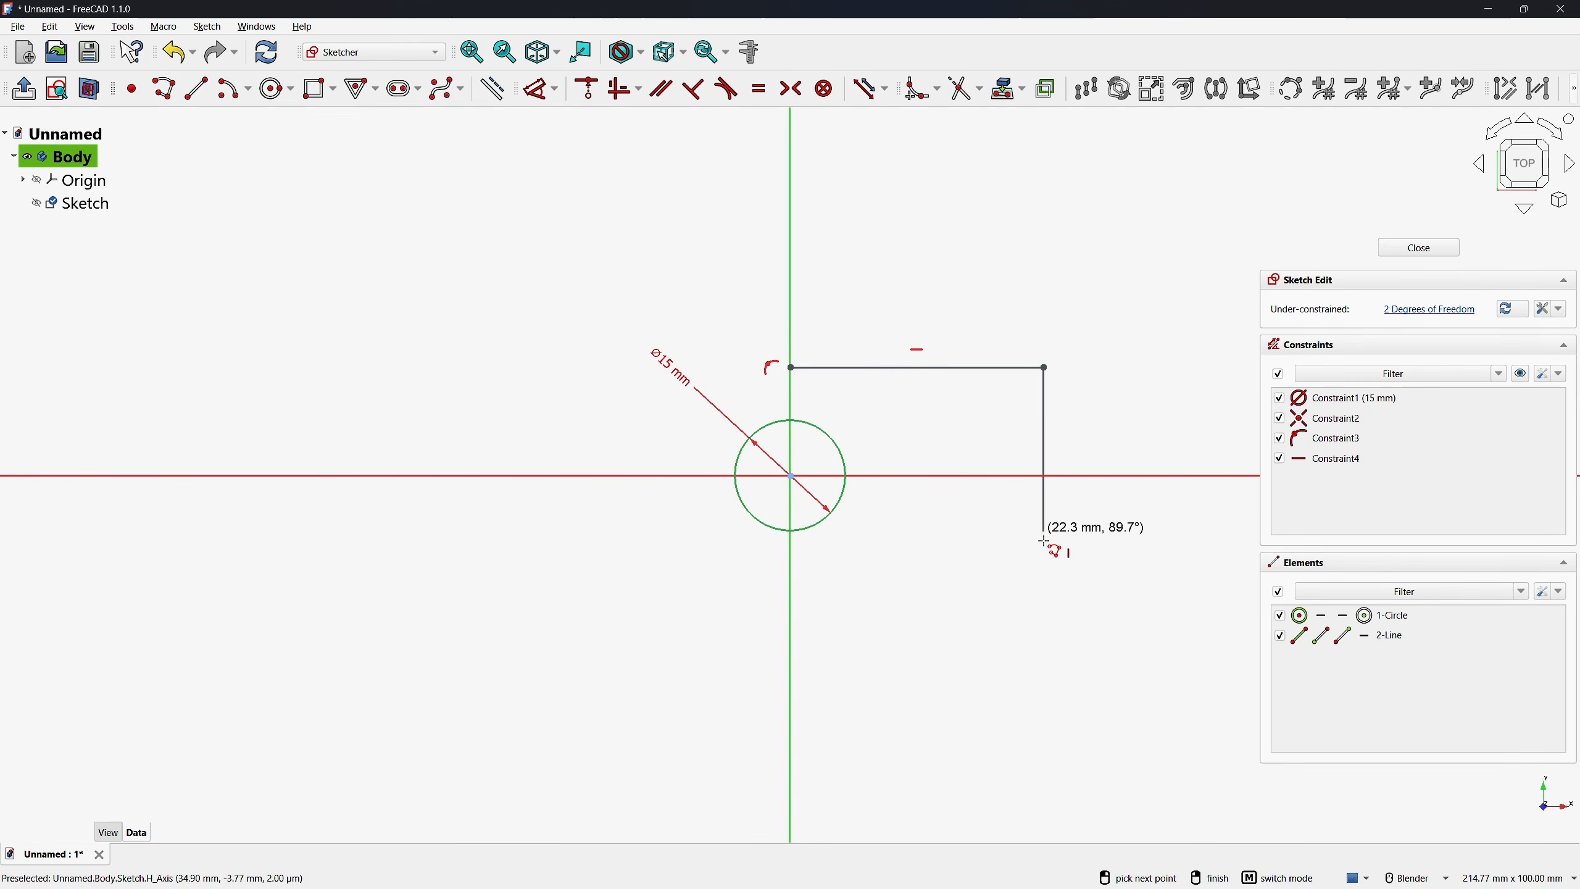
left_click(1043, 587)
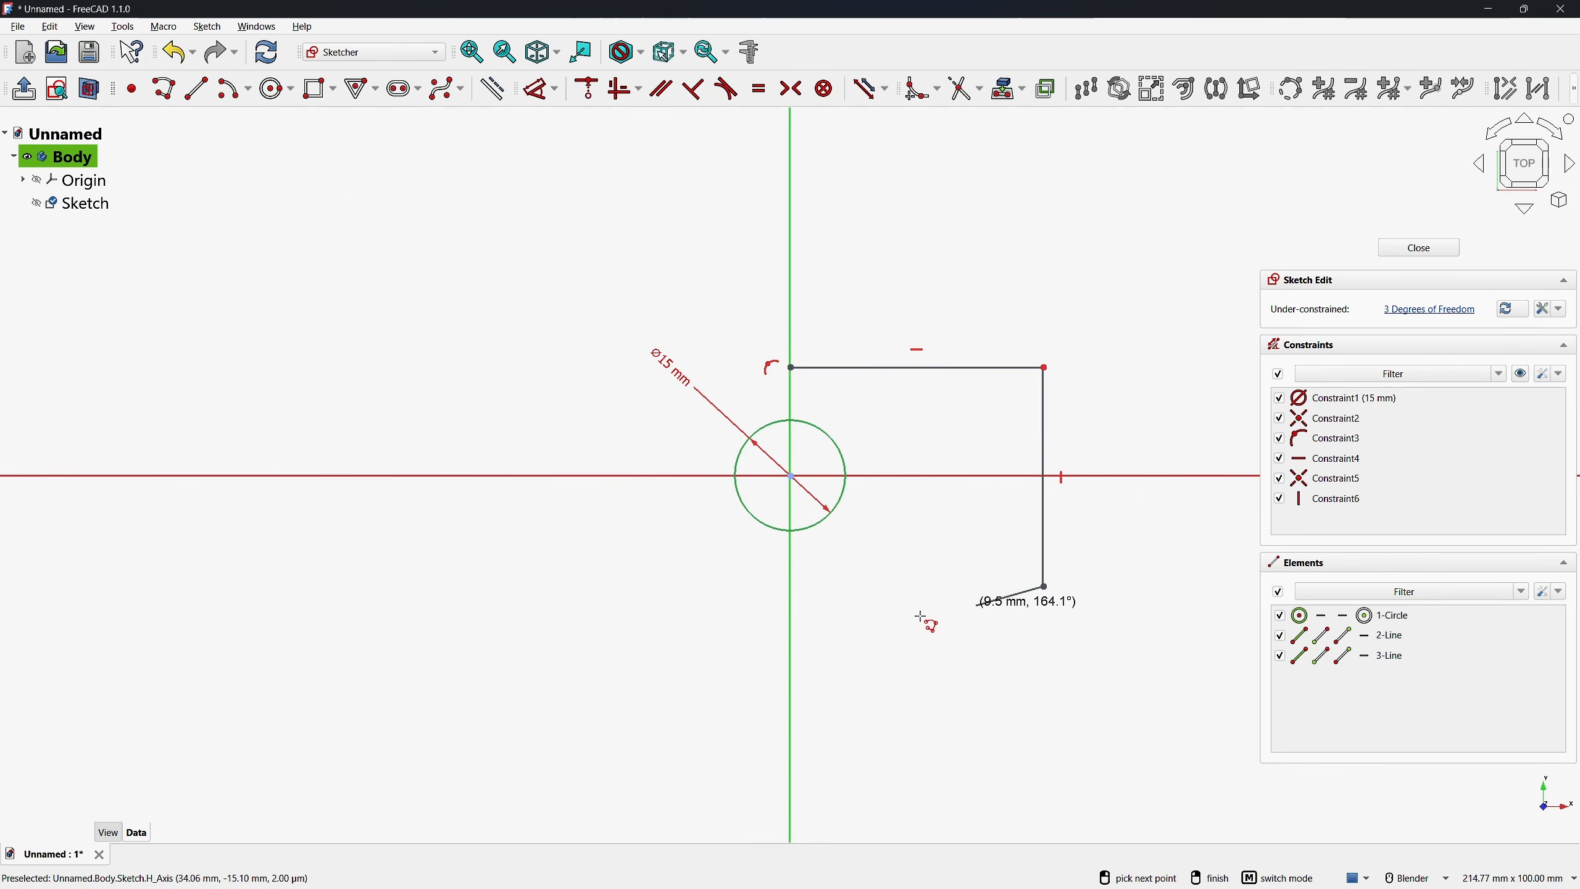
left_click(788, 589)
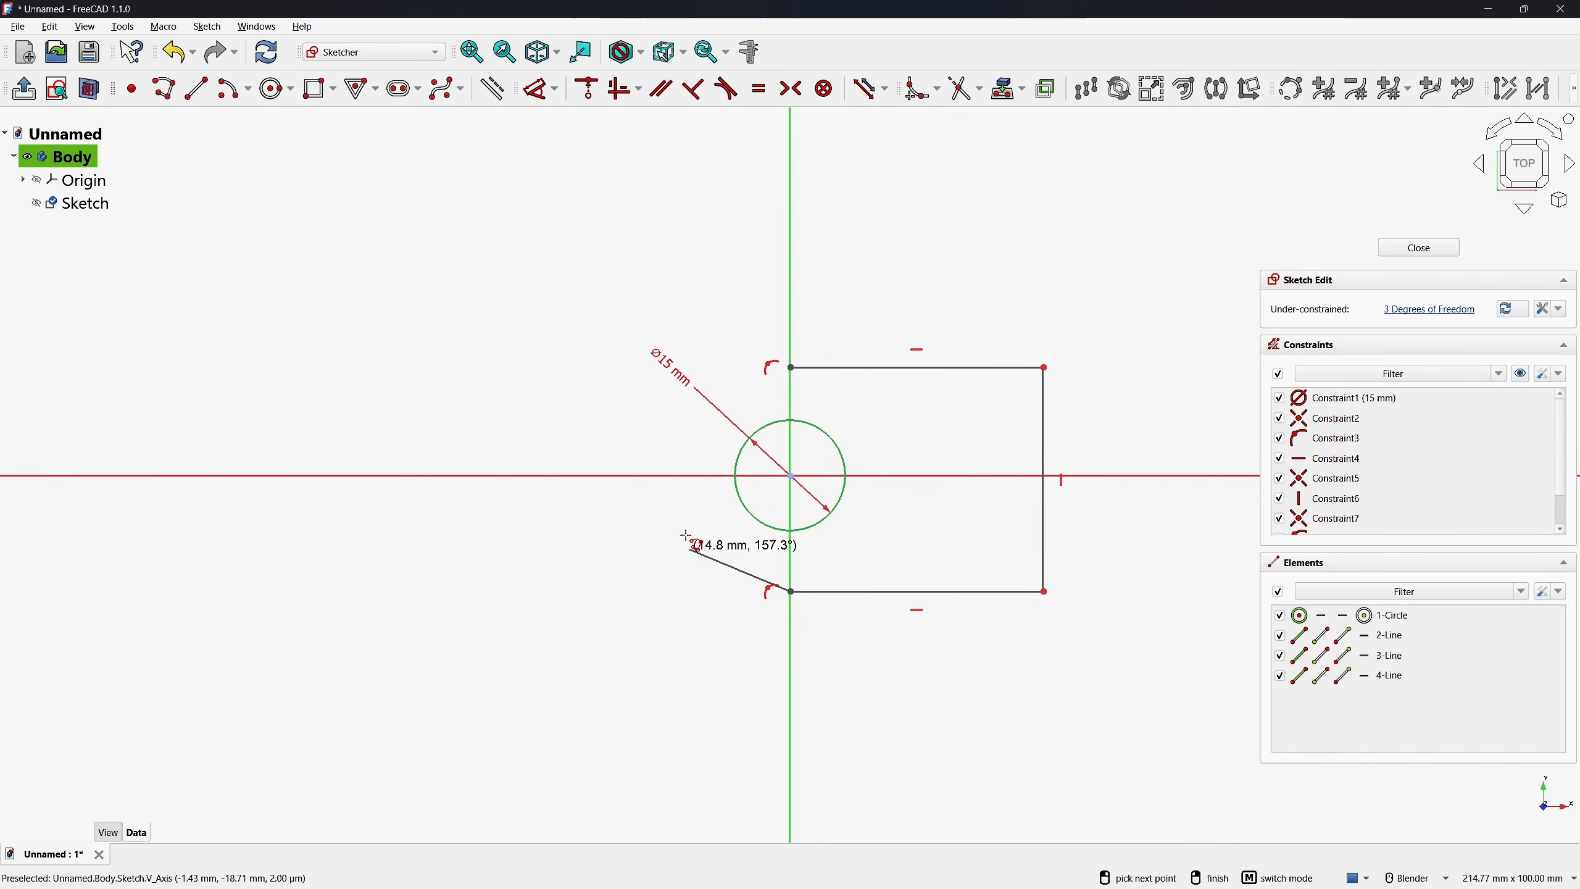
key("m")
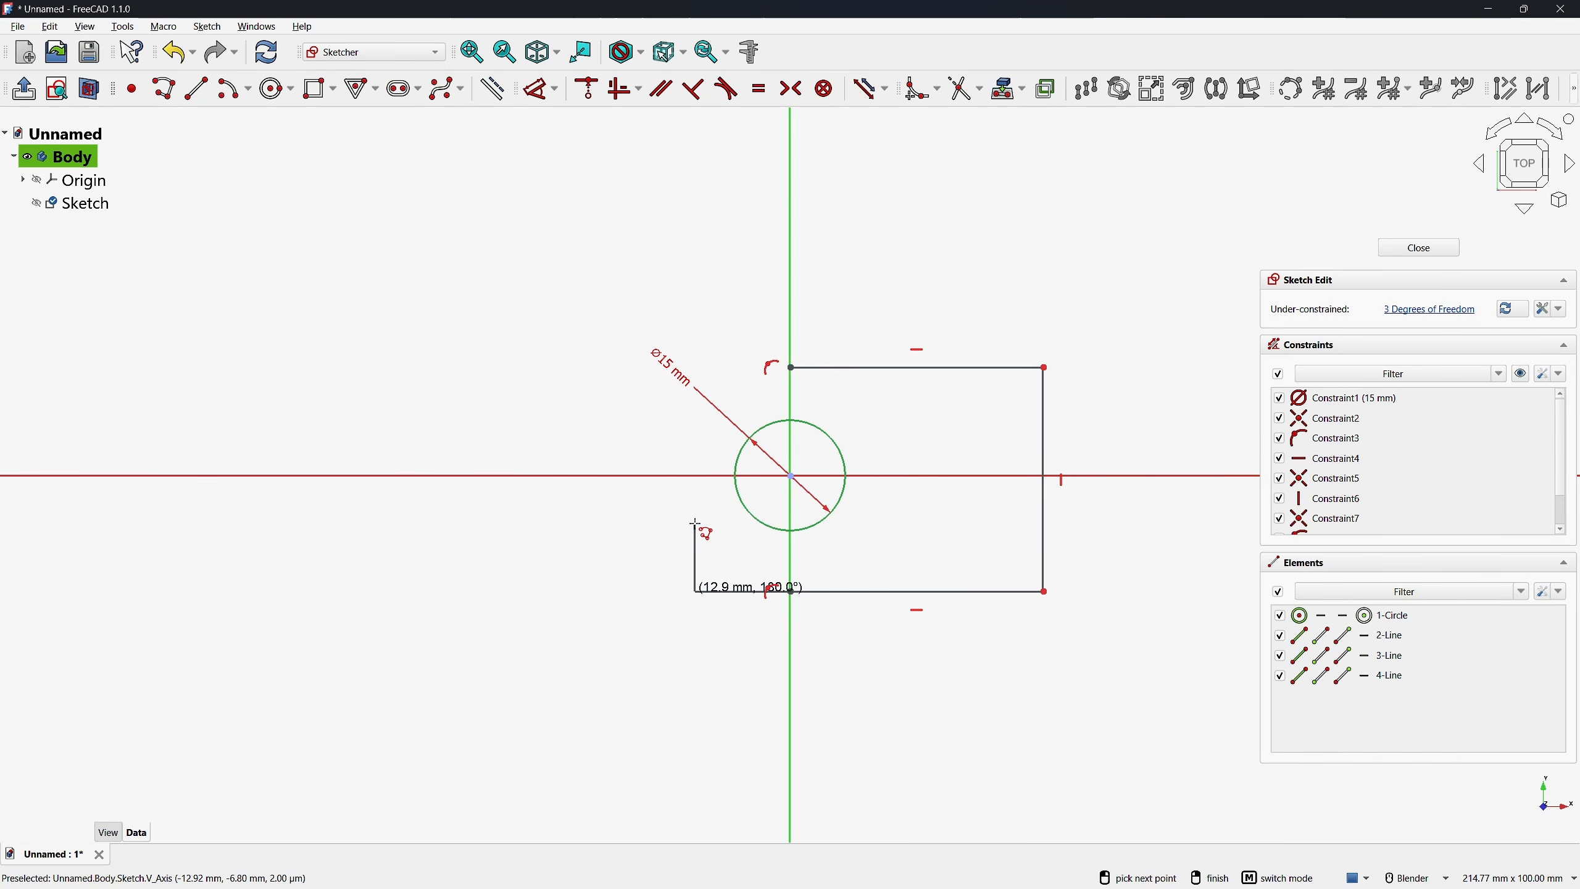
key("m")
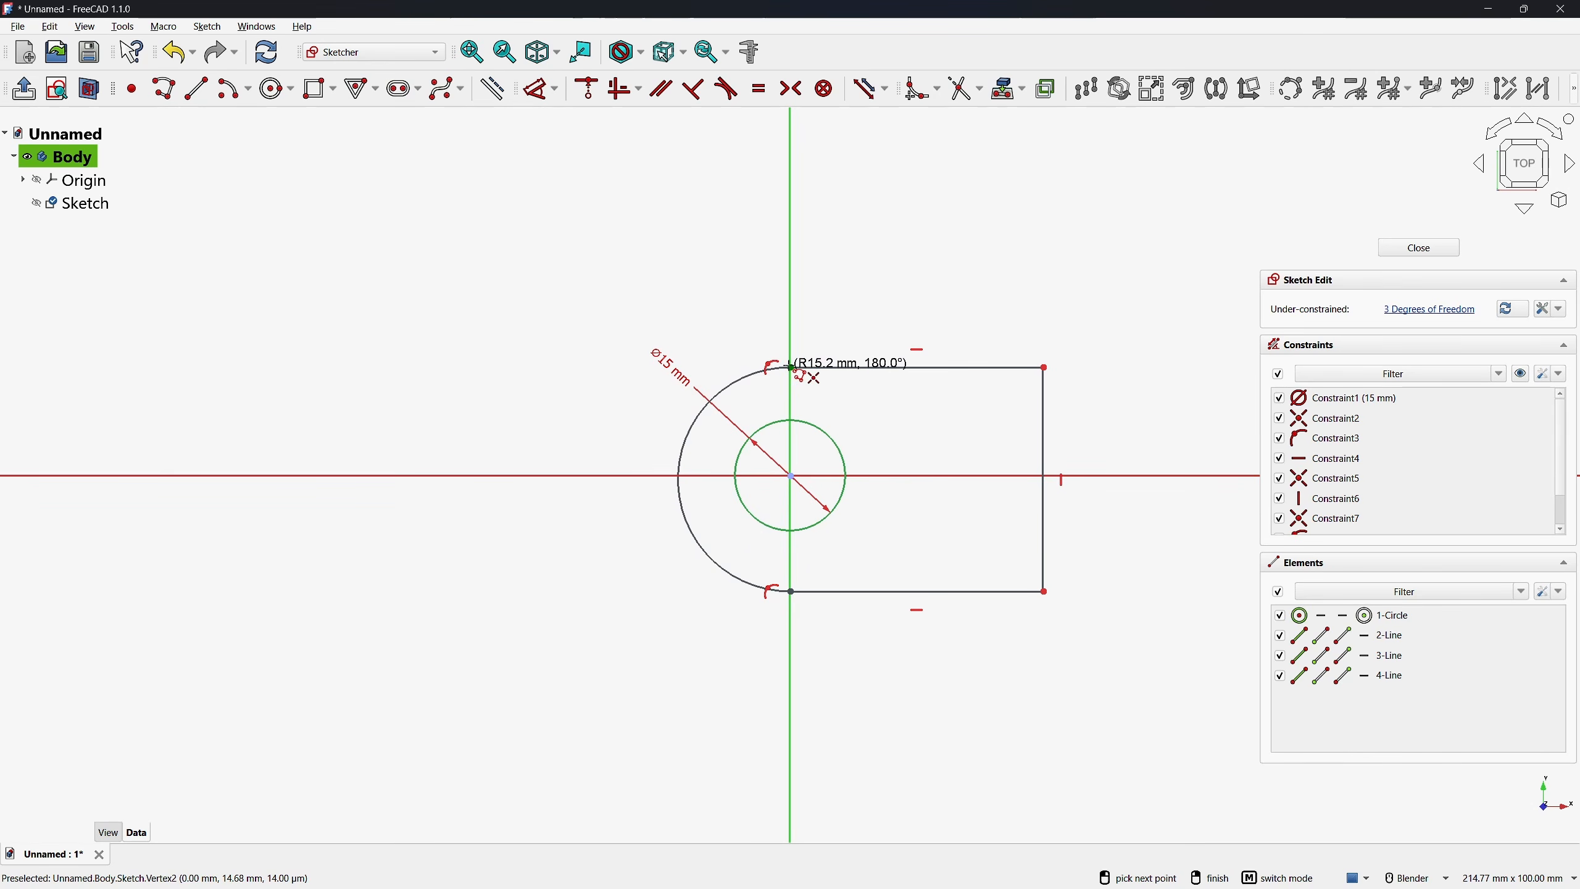
left_click(789, 367)
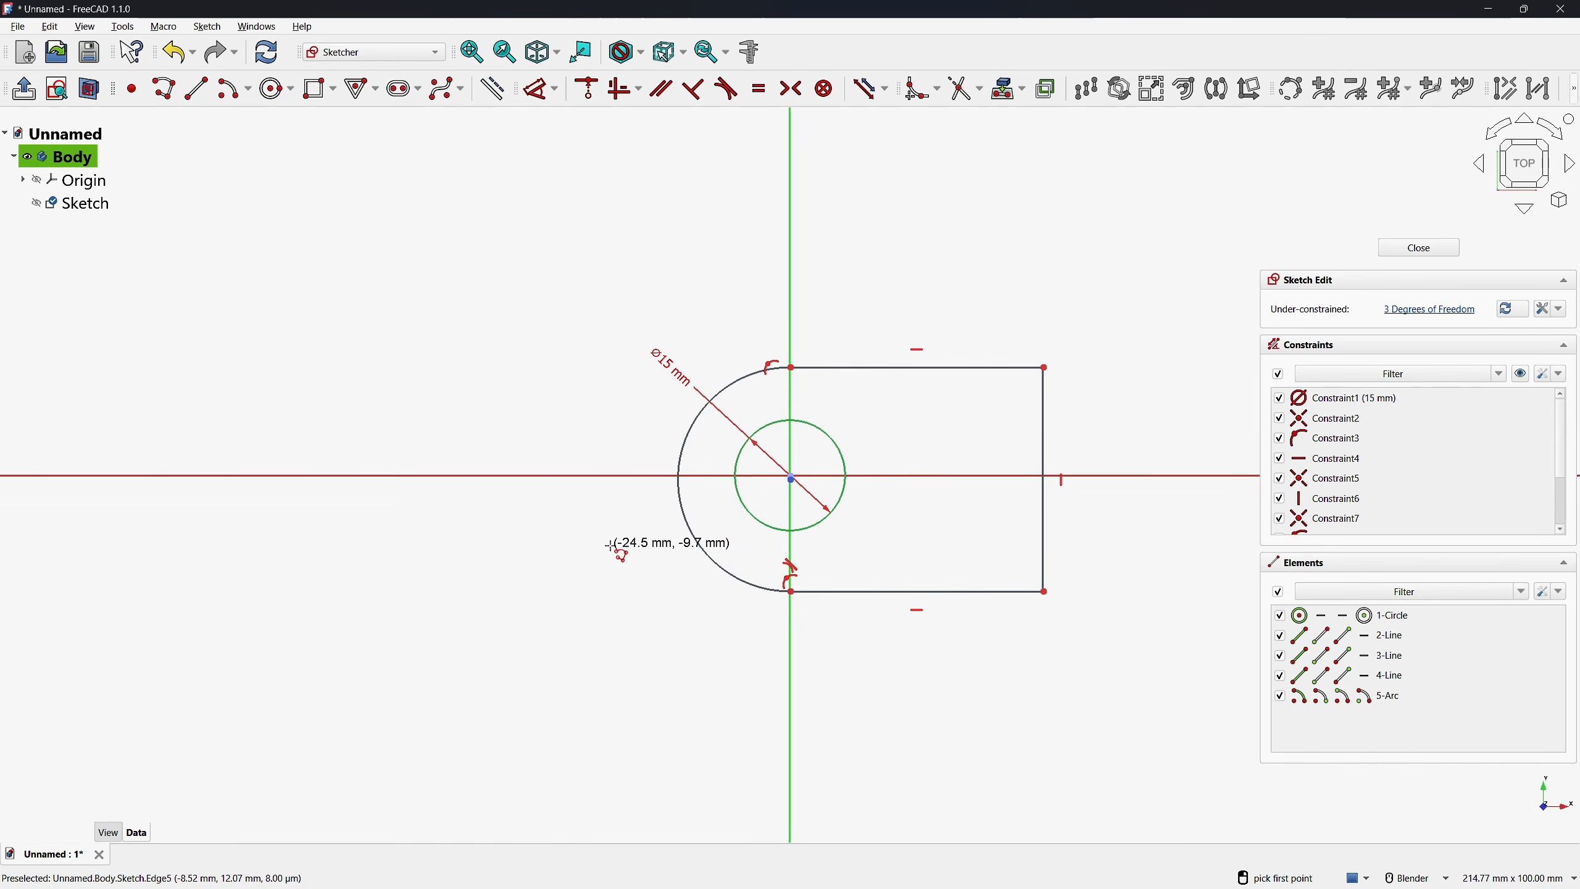
Draw a vertical dividing line across the outline about 11 mm from the vertical axis, and make the arc's centre coincident with the origin
left_click(875, 368)
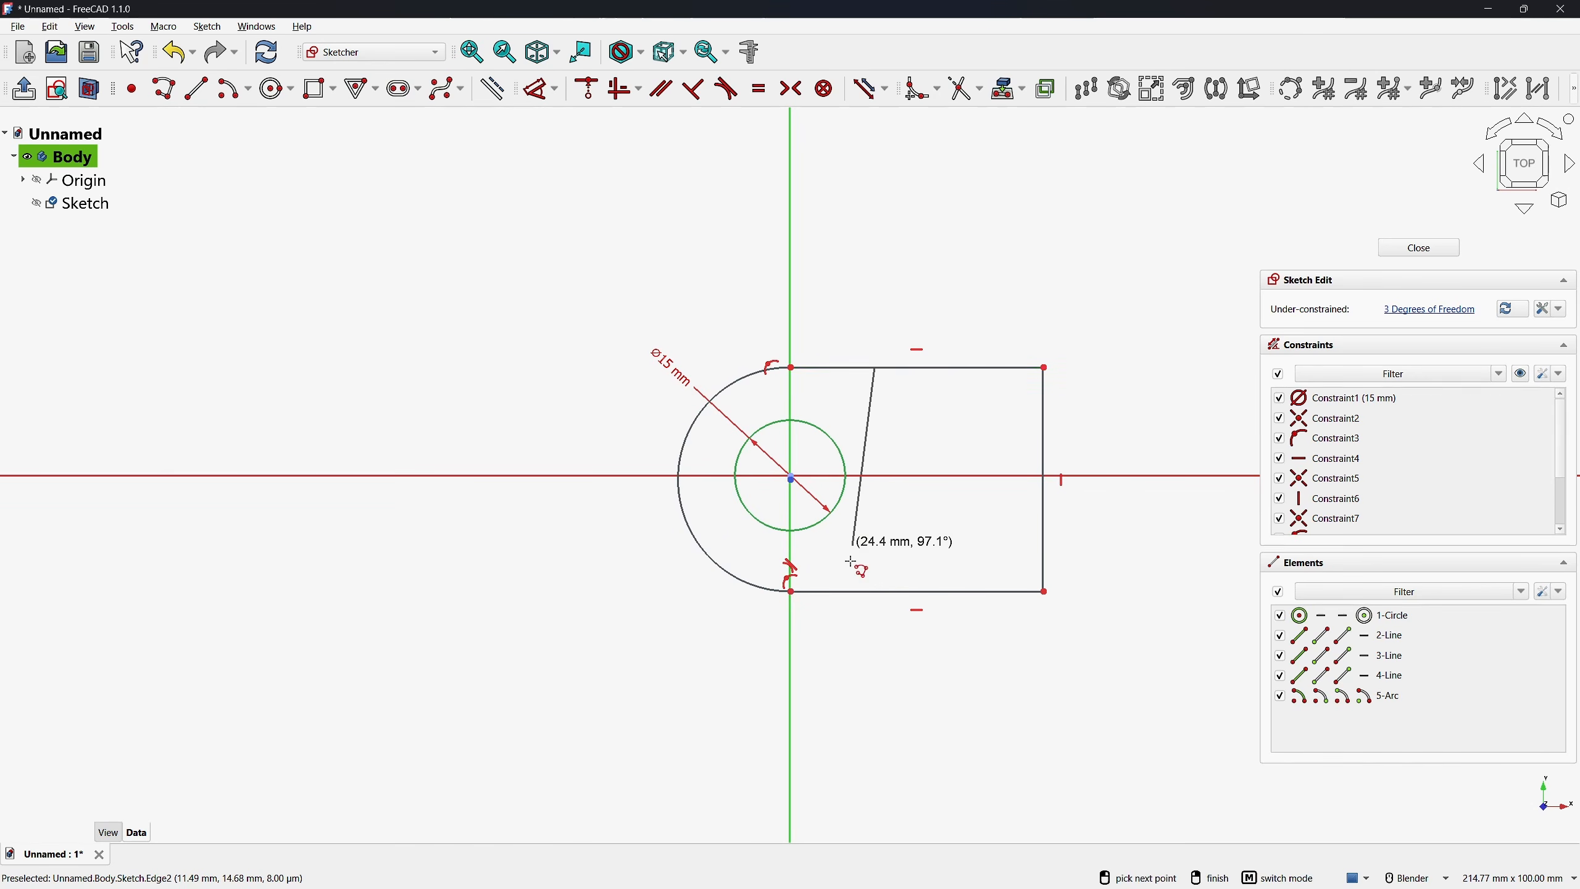
left_click(875, 591)
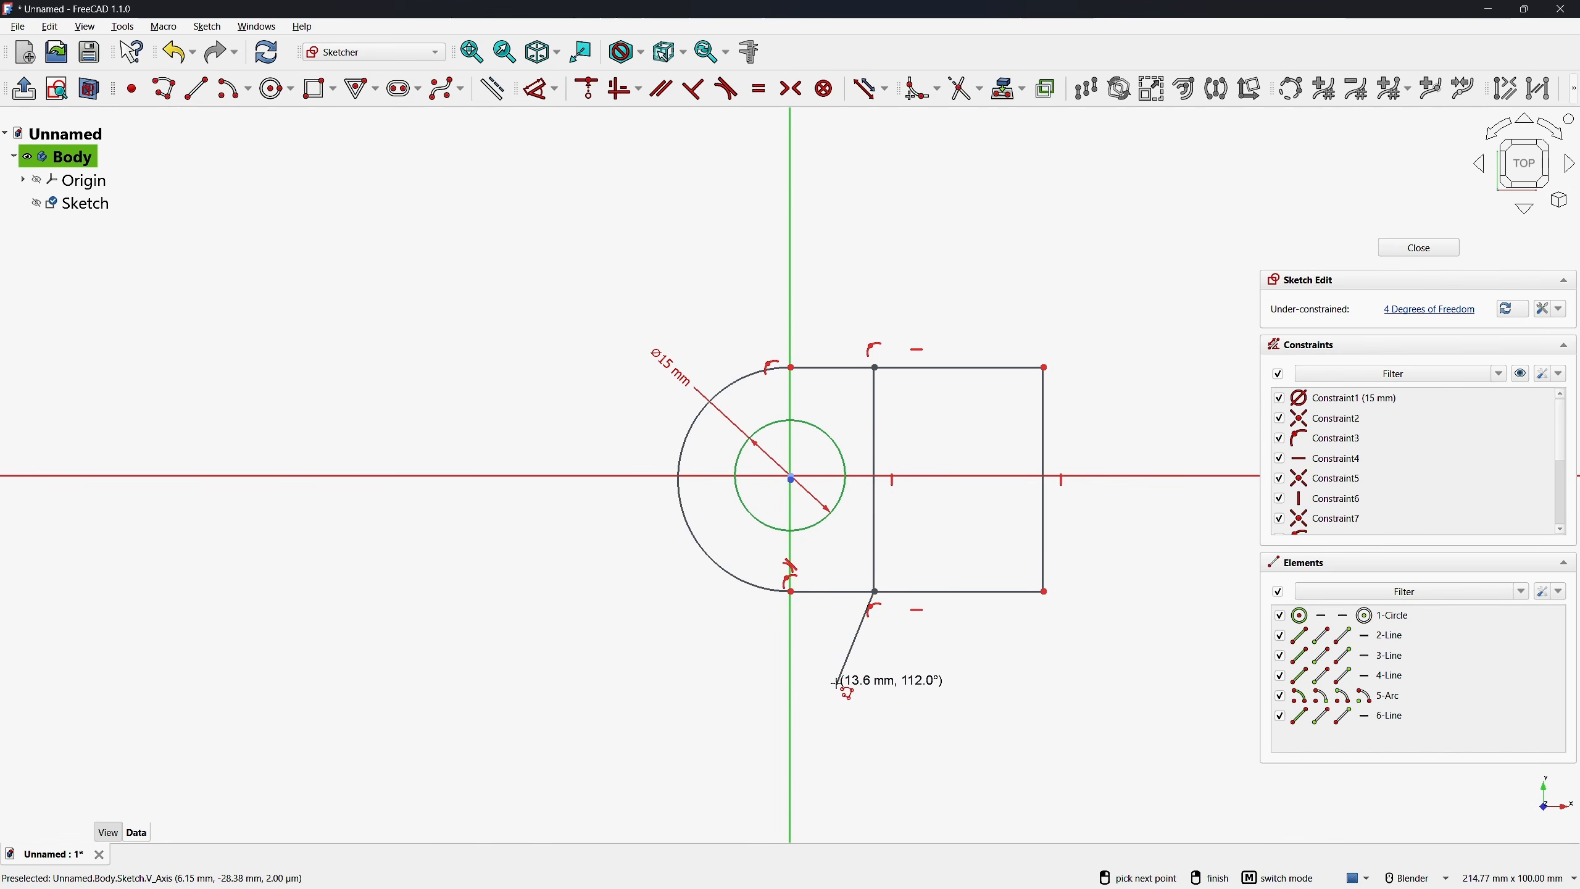
right_click(836, 683)
right_click(870, 519)
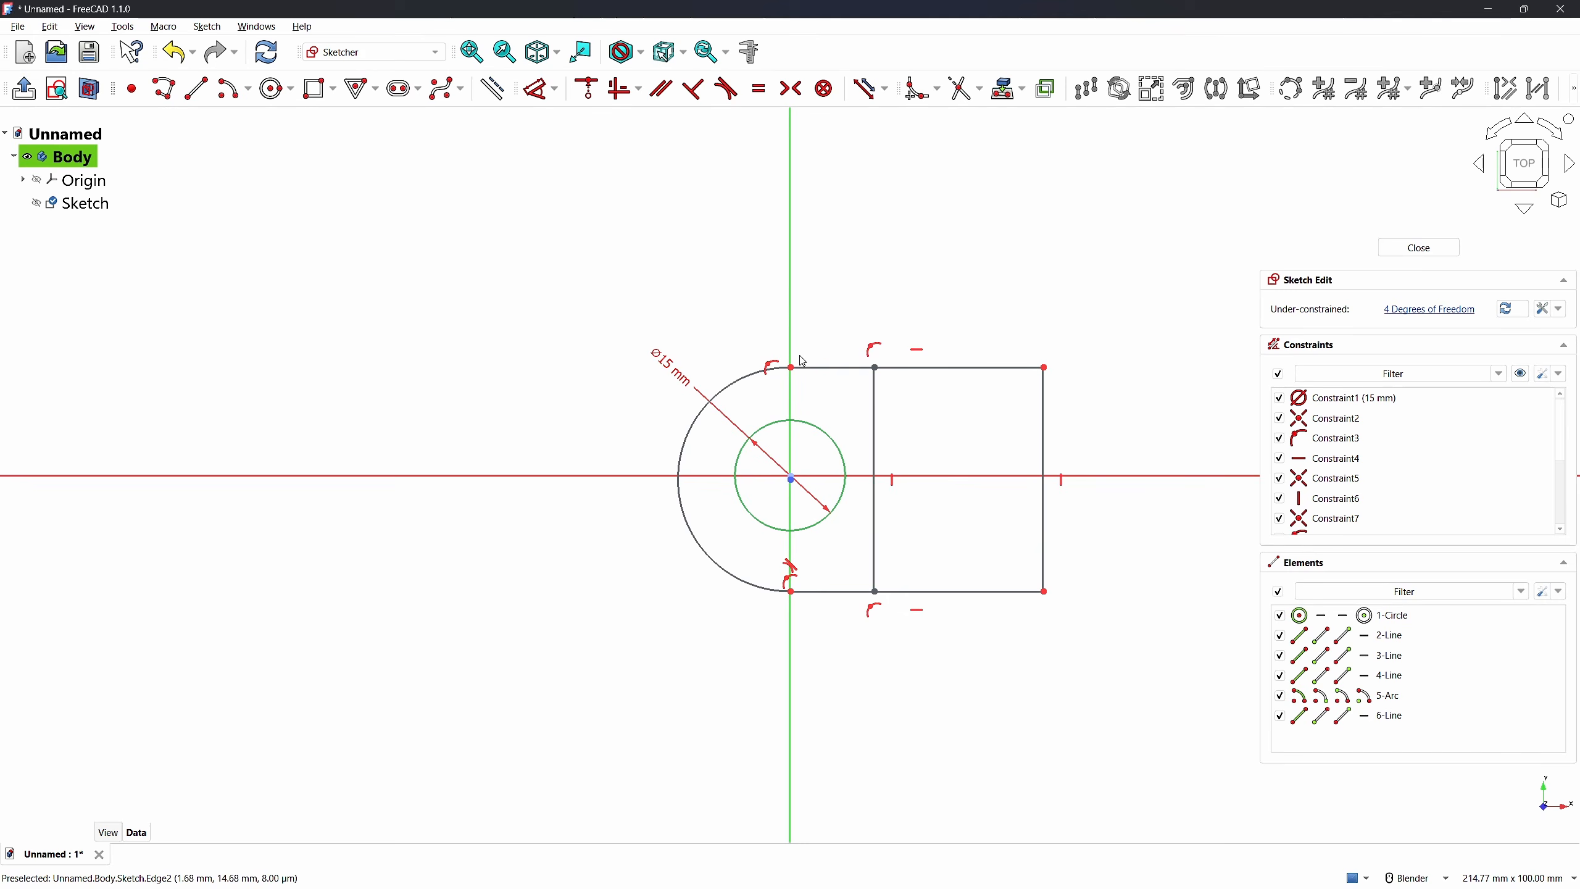
left_click(792, 478)
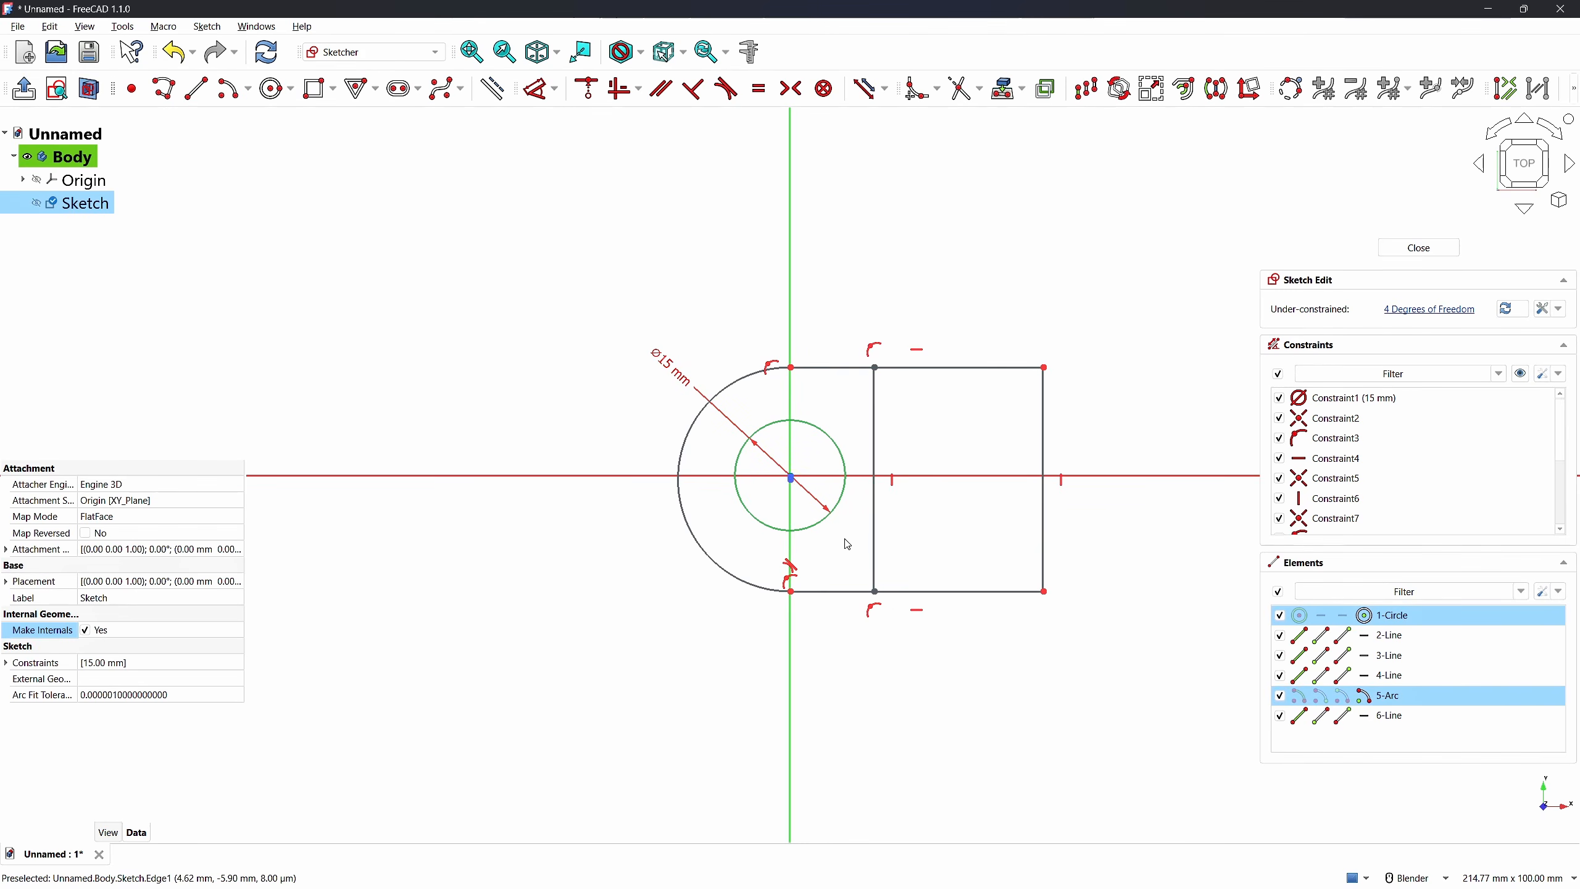
key("c")
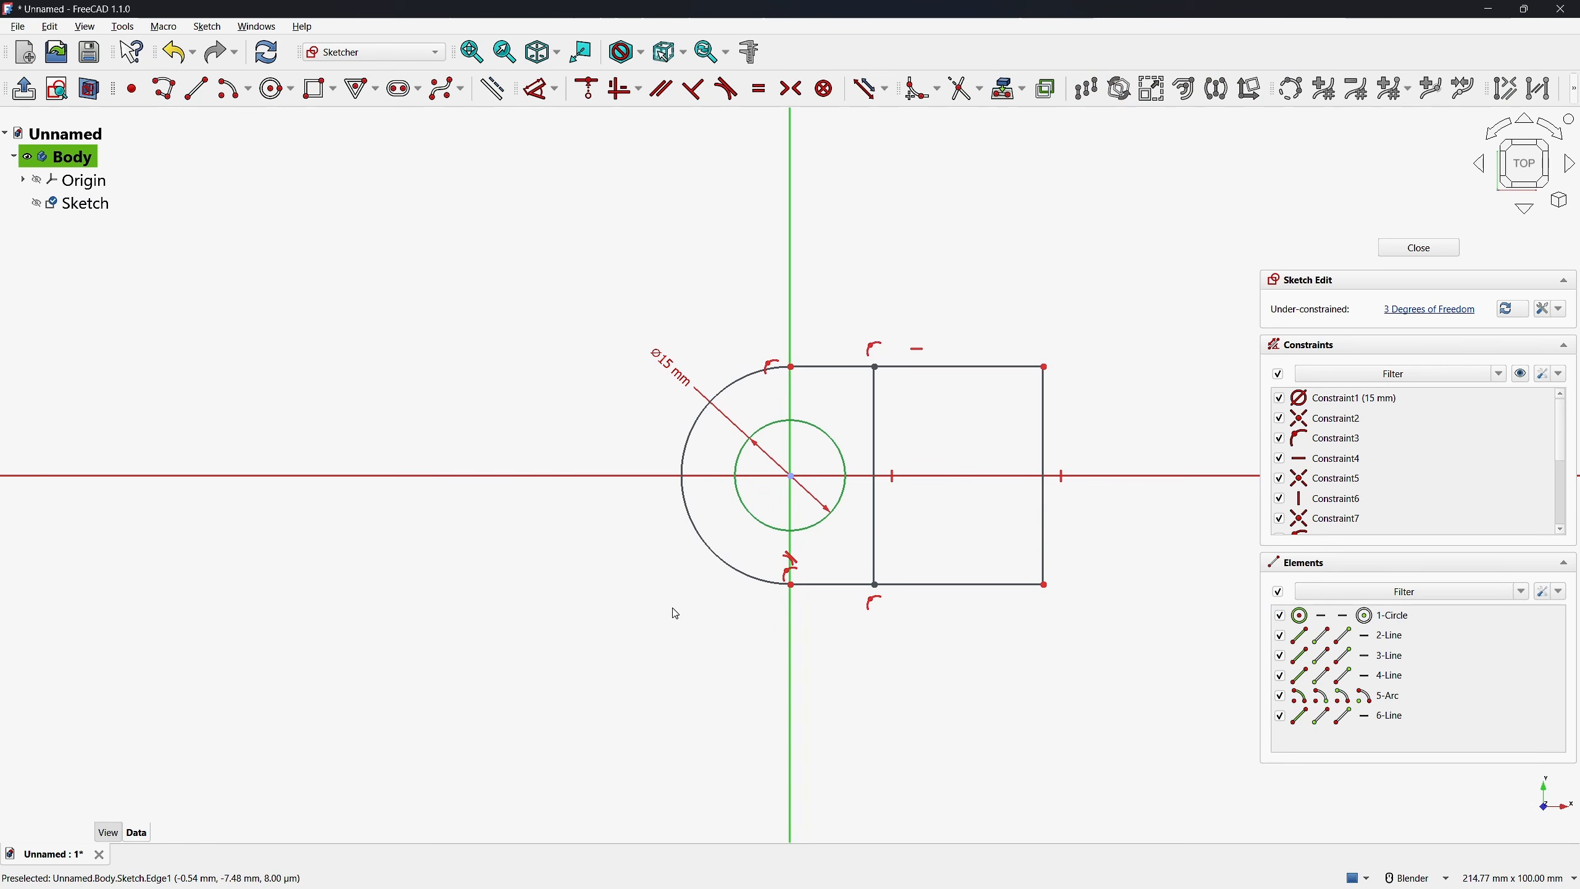
Dimension the dividing line at 18 mm from the vertical axis
key("d")
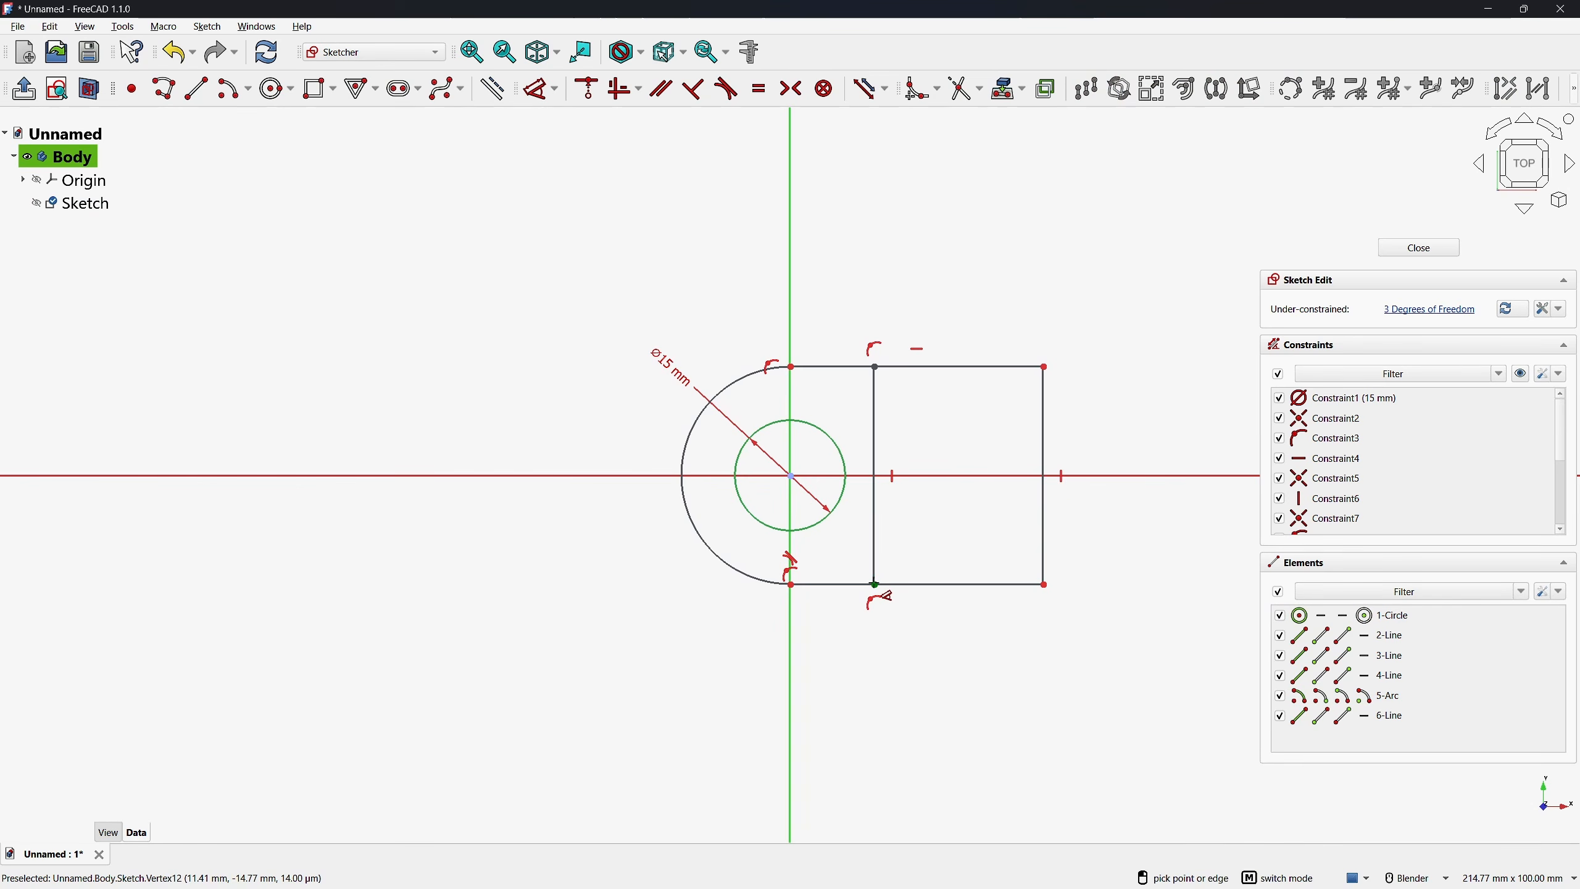
left_click(883, 585)
left_click(856, 652)
type("18")
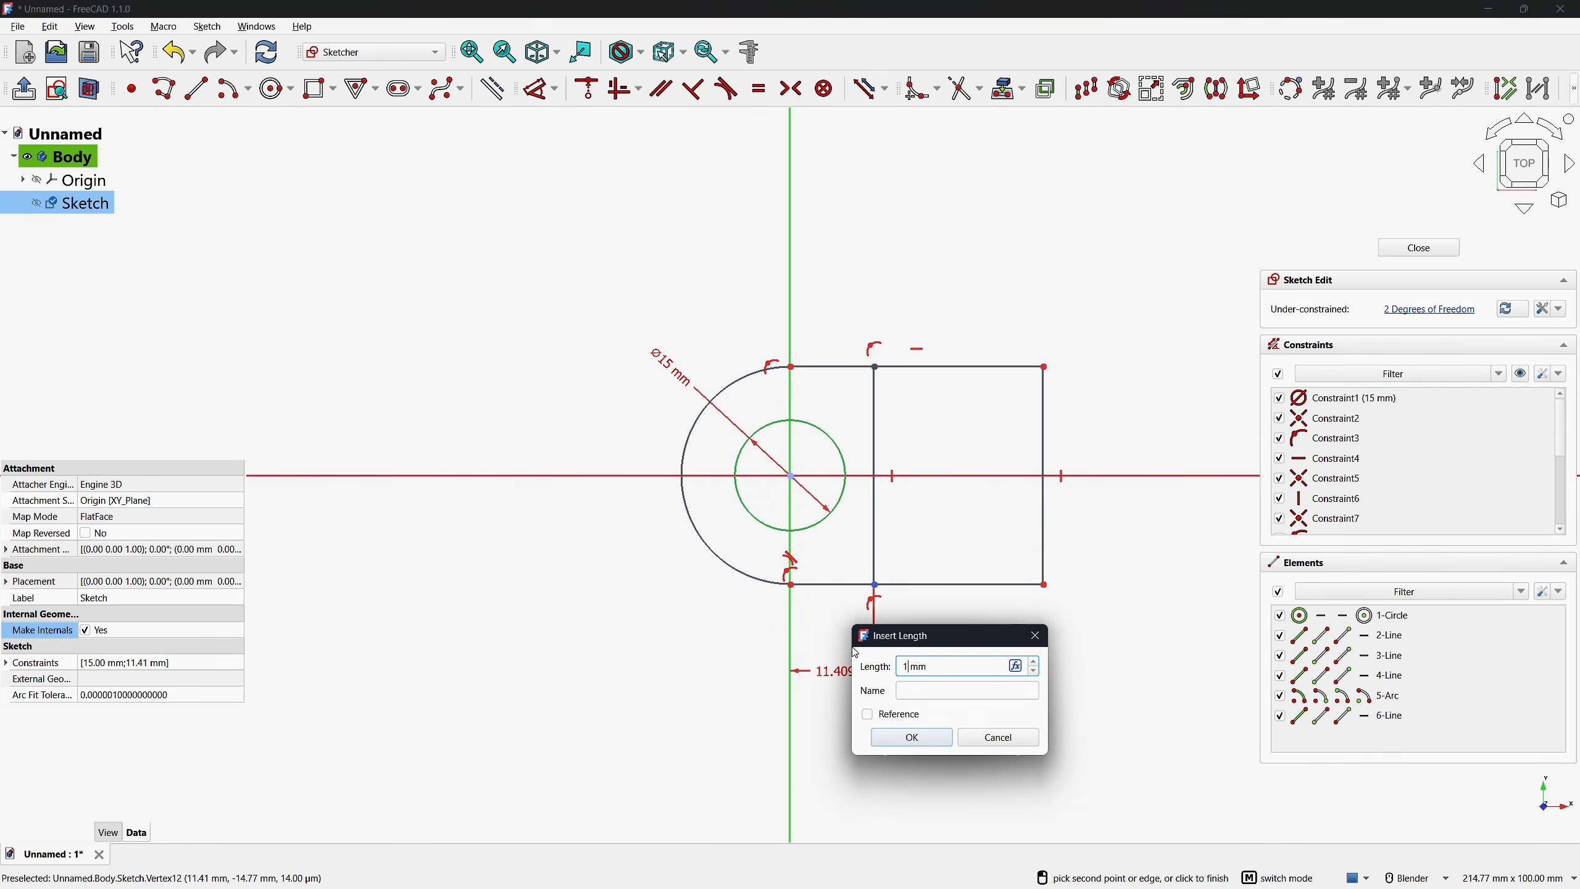
key("Return")
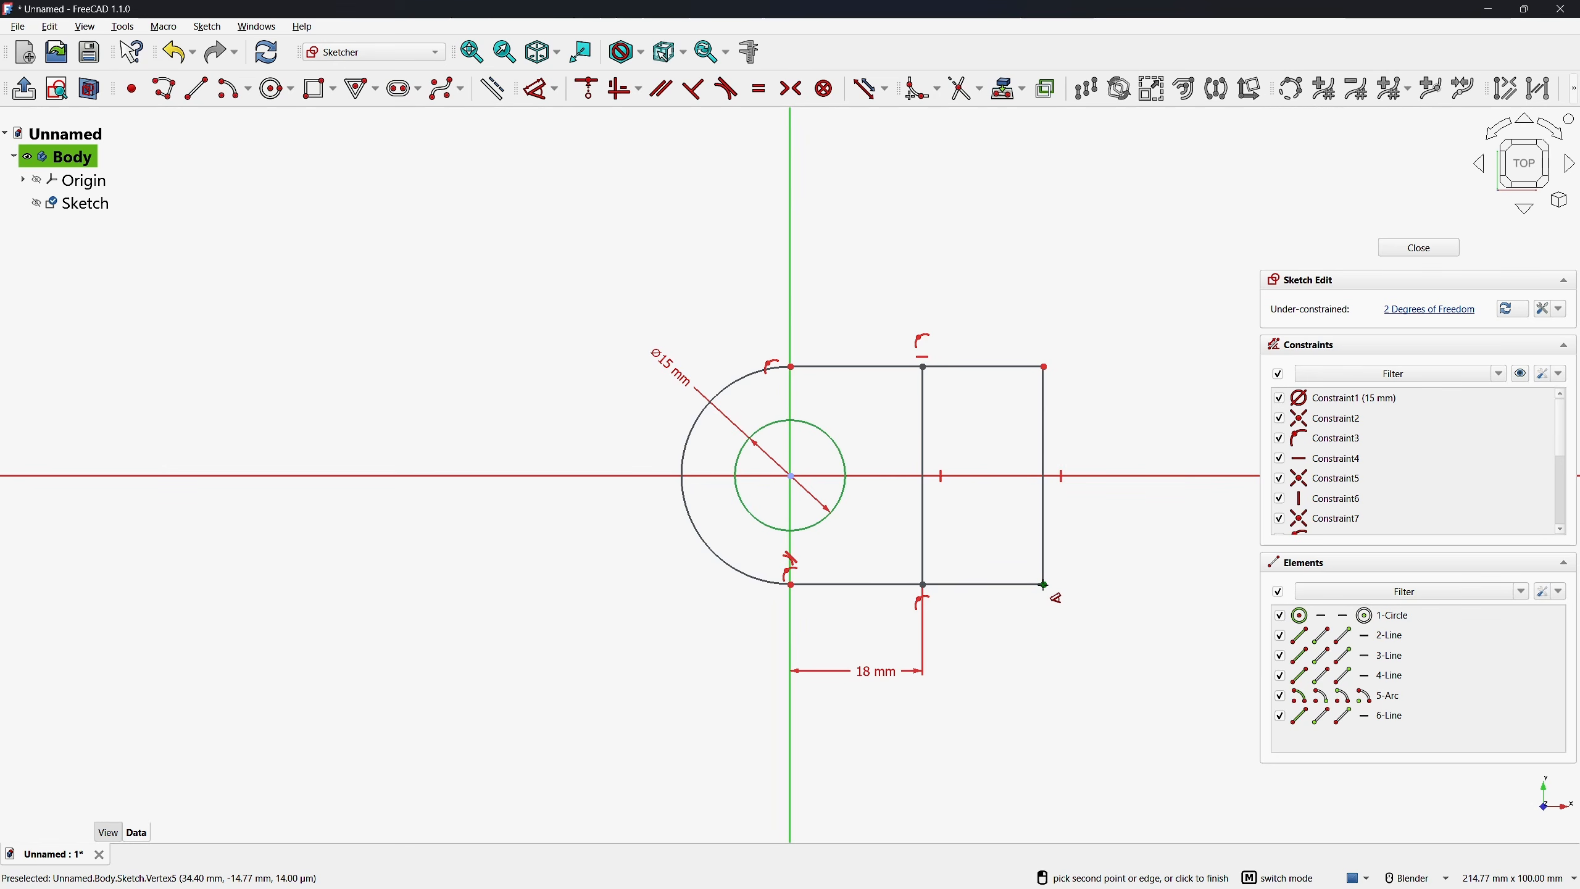
Dimension the outline's straight end edge at 60 mm from the vertical axis
left_click(1044, 585)
left_click(970, 706)
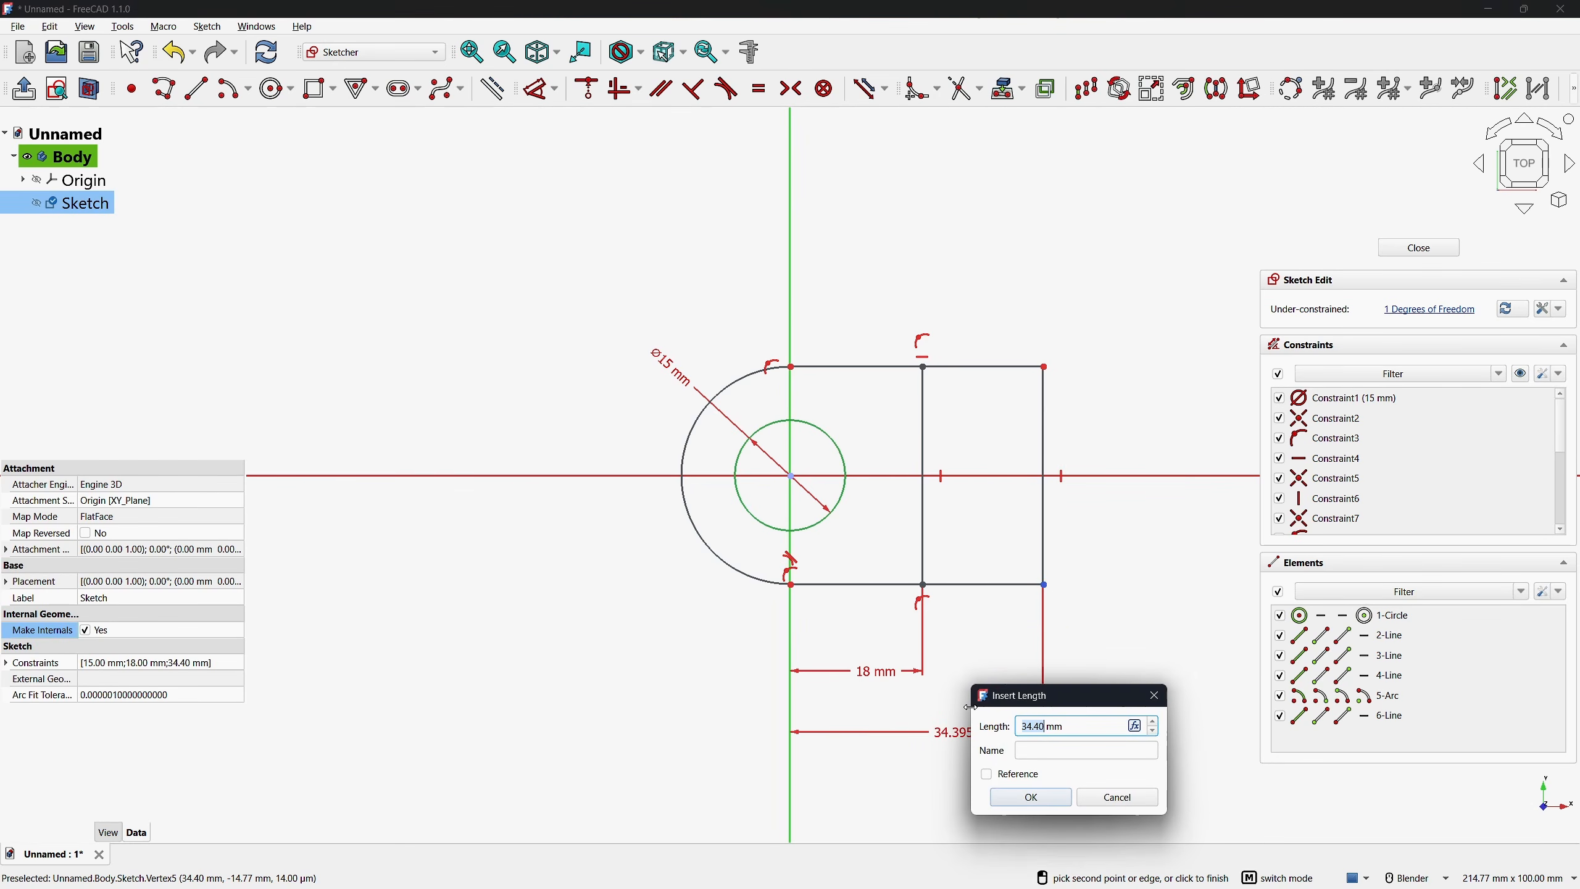
type("60")
key("Return")
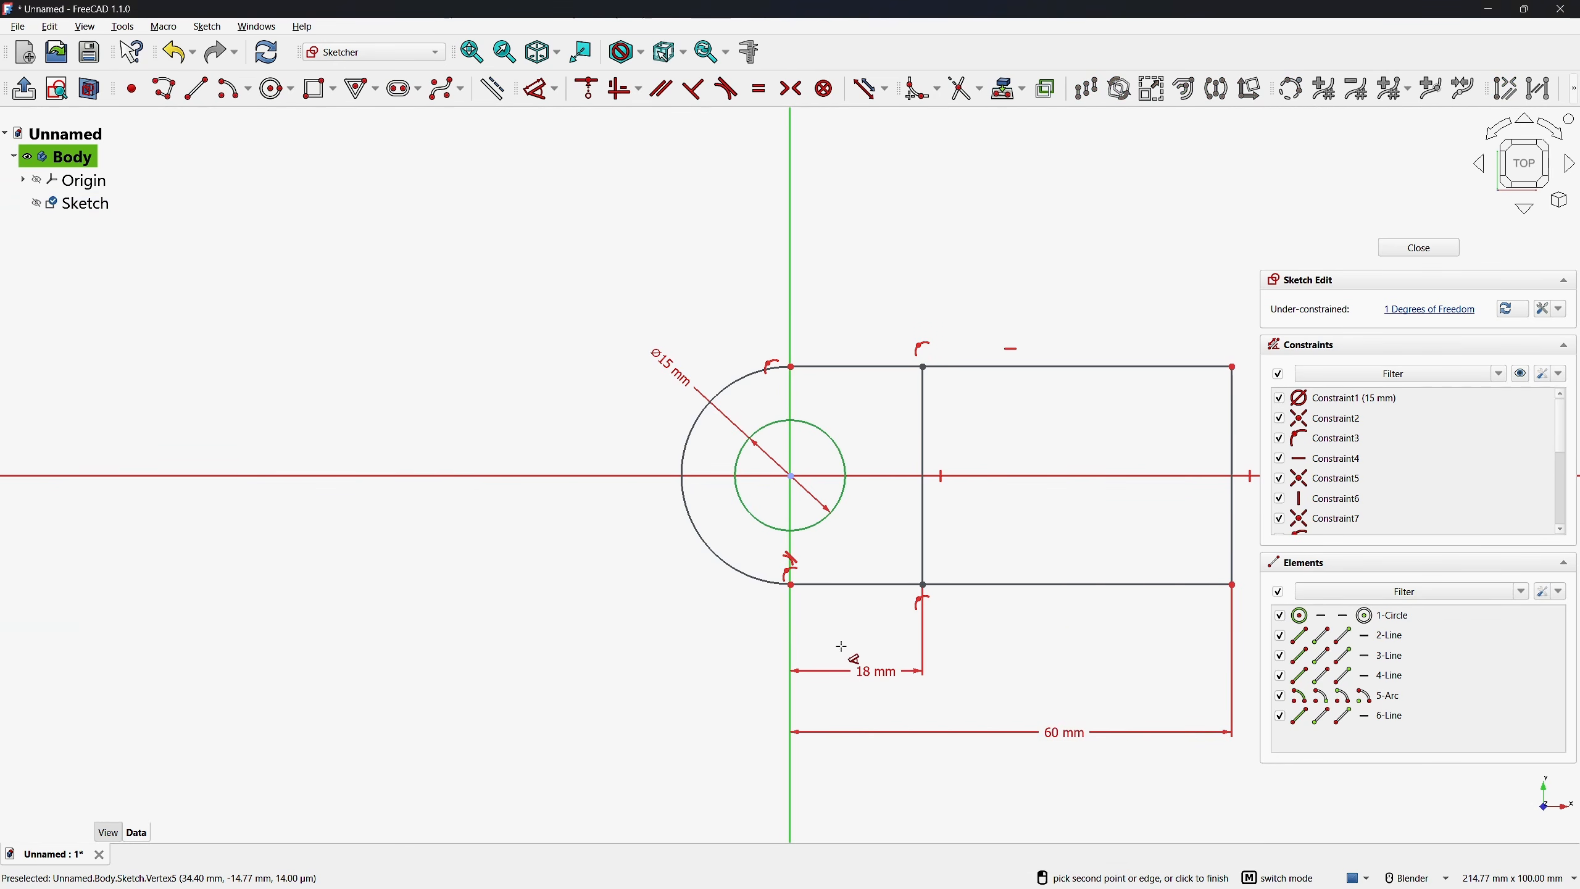
Set the outer arc's radius to 15 mm and close the sketch
left_click(690, 521)
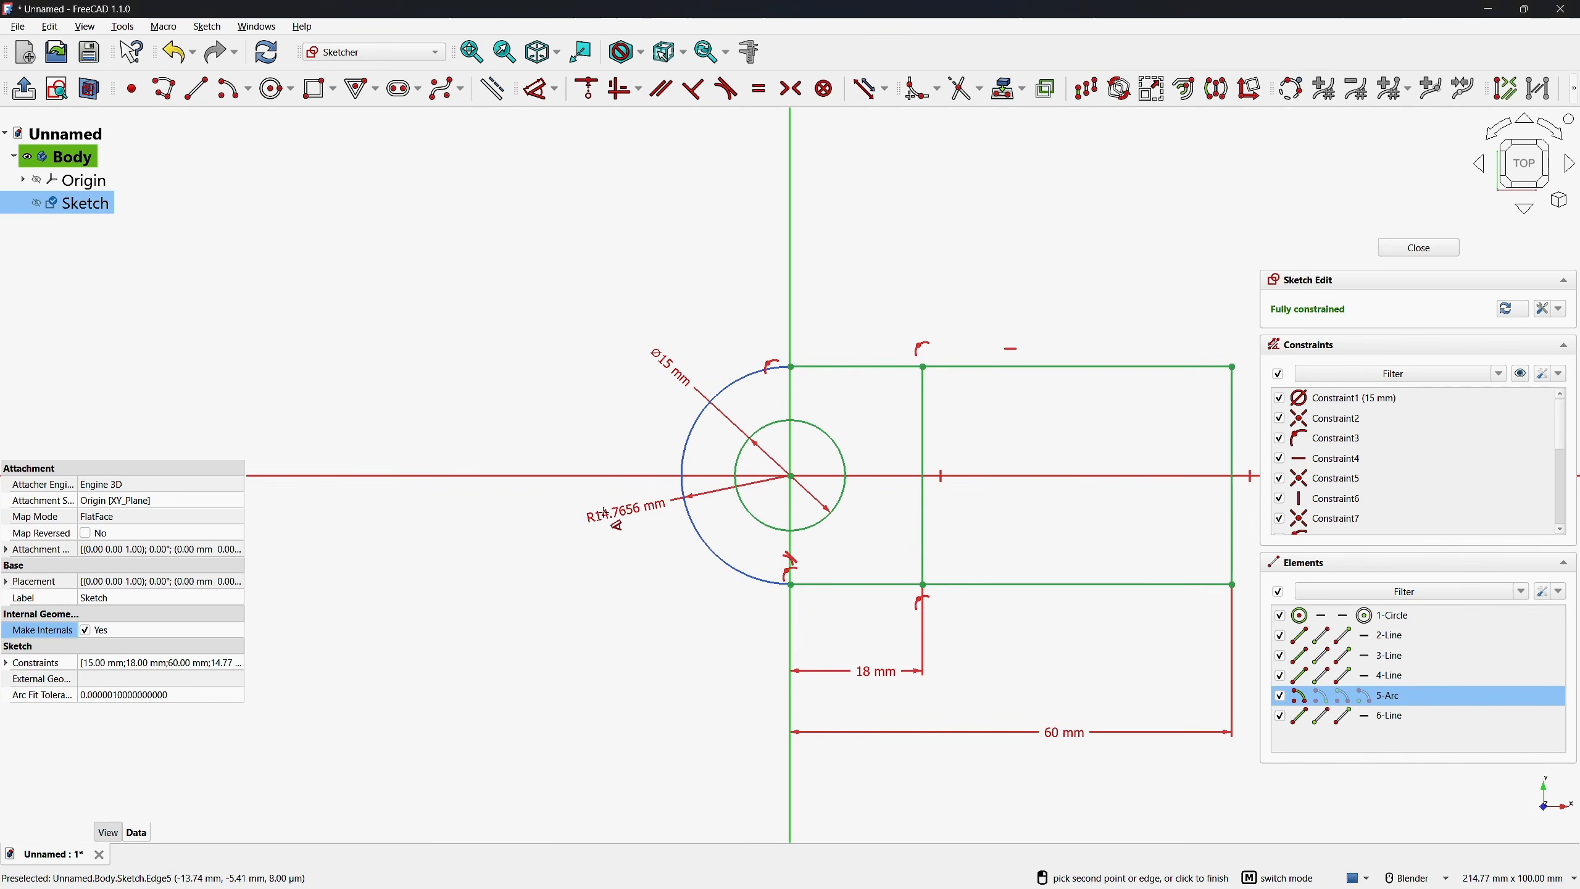
left_click(608, 519)
type("15")
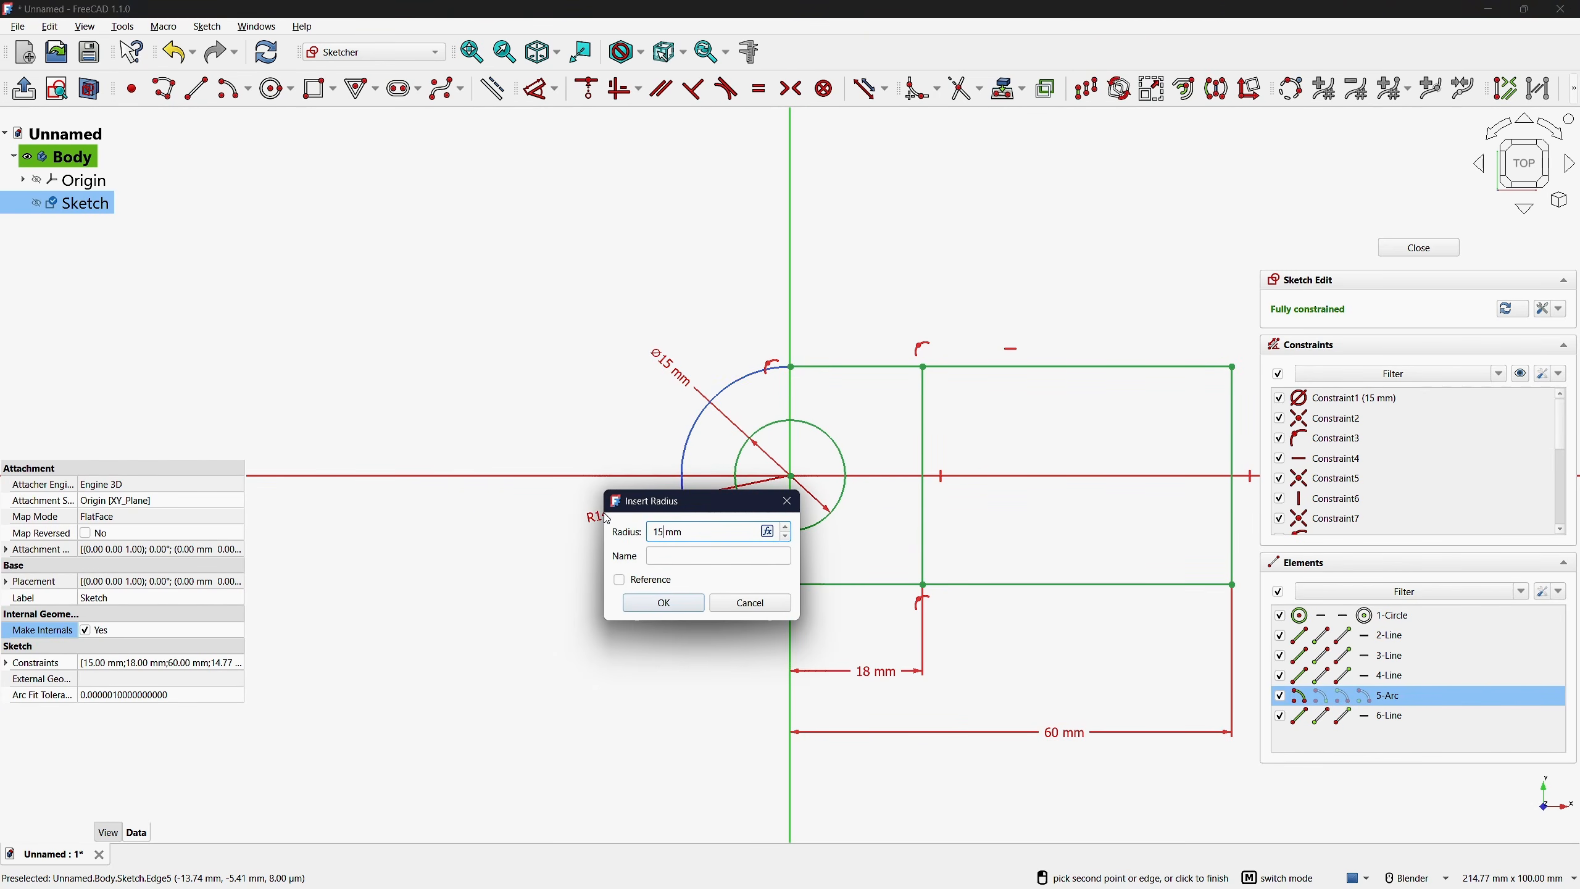
key("Return")
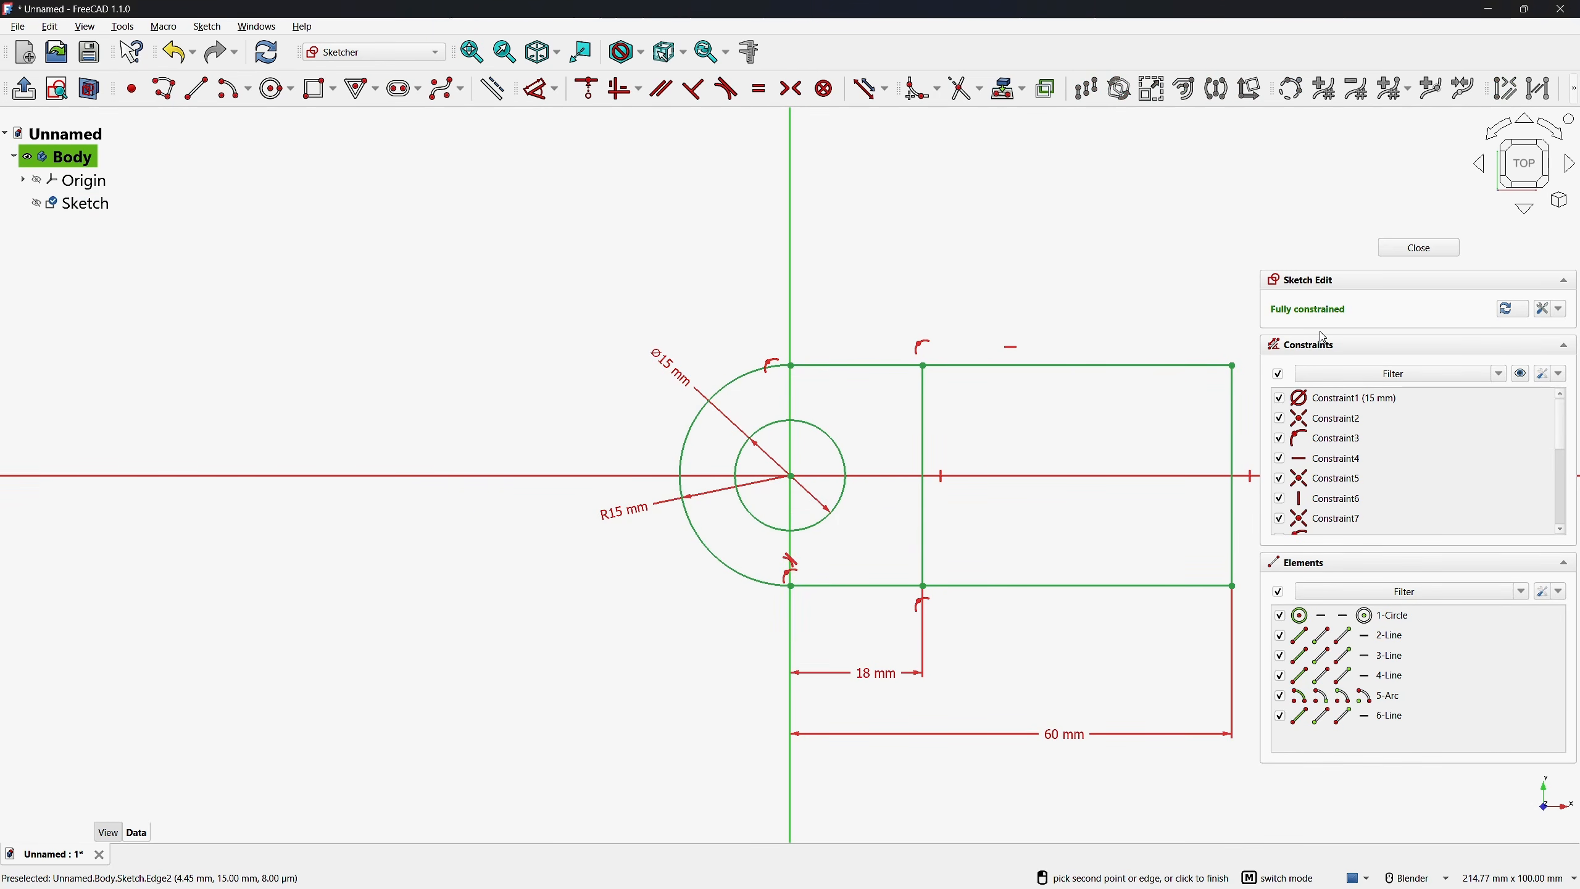
left_click(1418, 248)
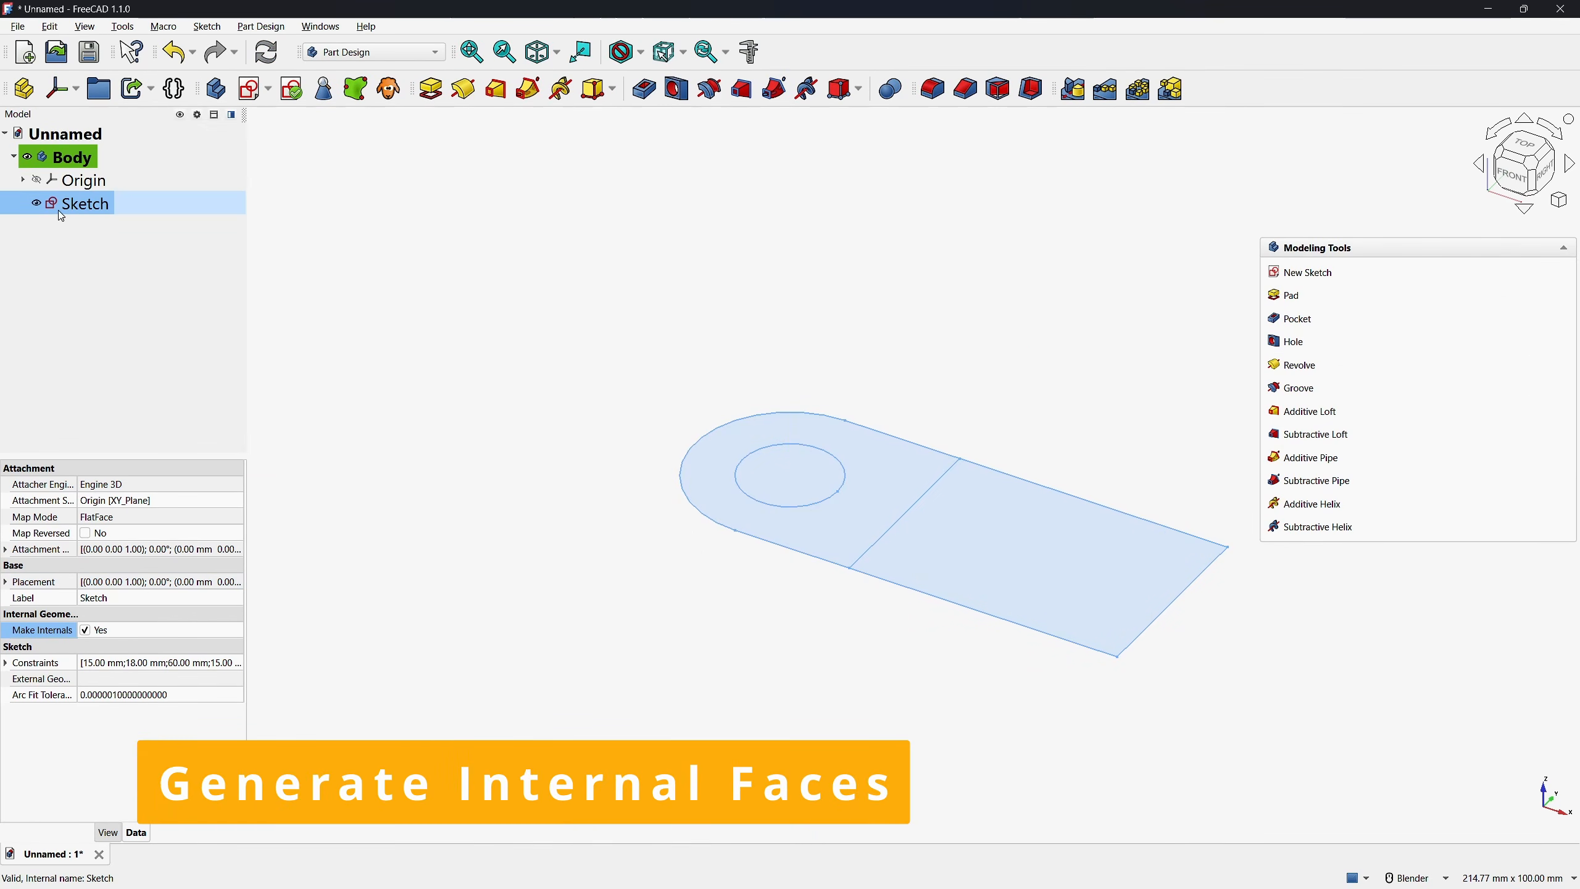
Turn the sketch's Make Internals property off and back on
left_click(85, 631)
left_click(86, 631)
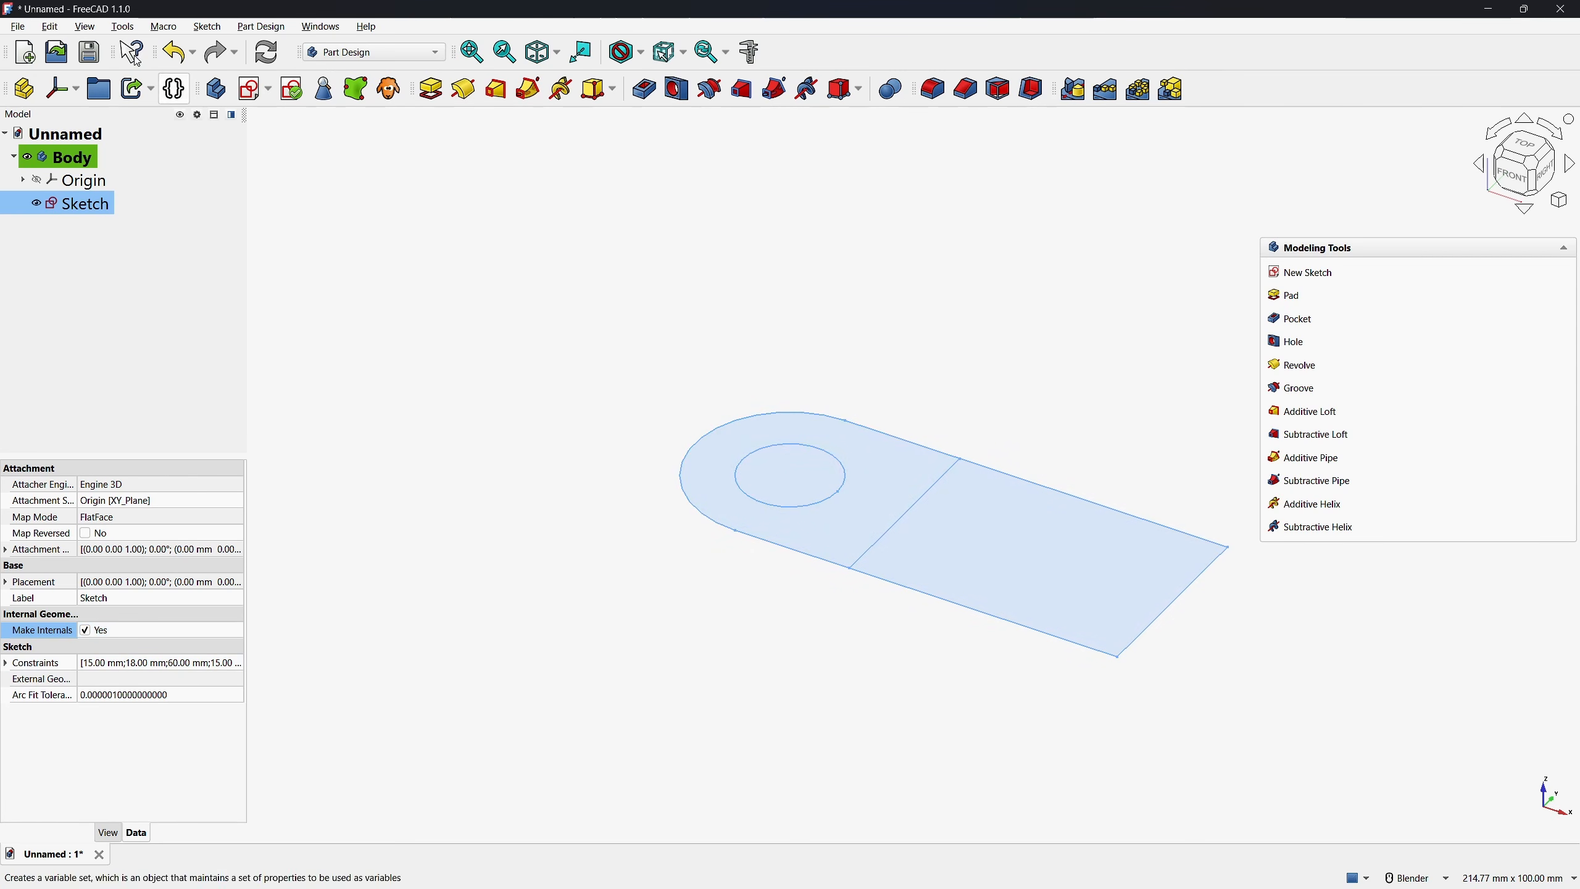
Open the preferences and search for "internal faces" to examine the Sketcher option Generate internal faces
left_click(50, 27)
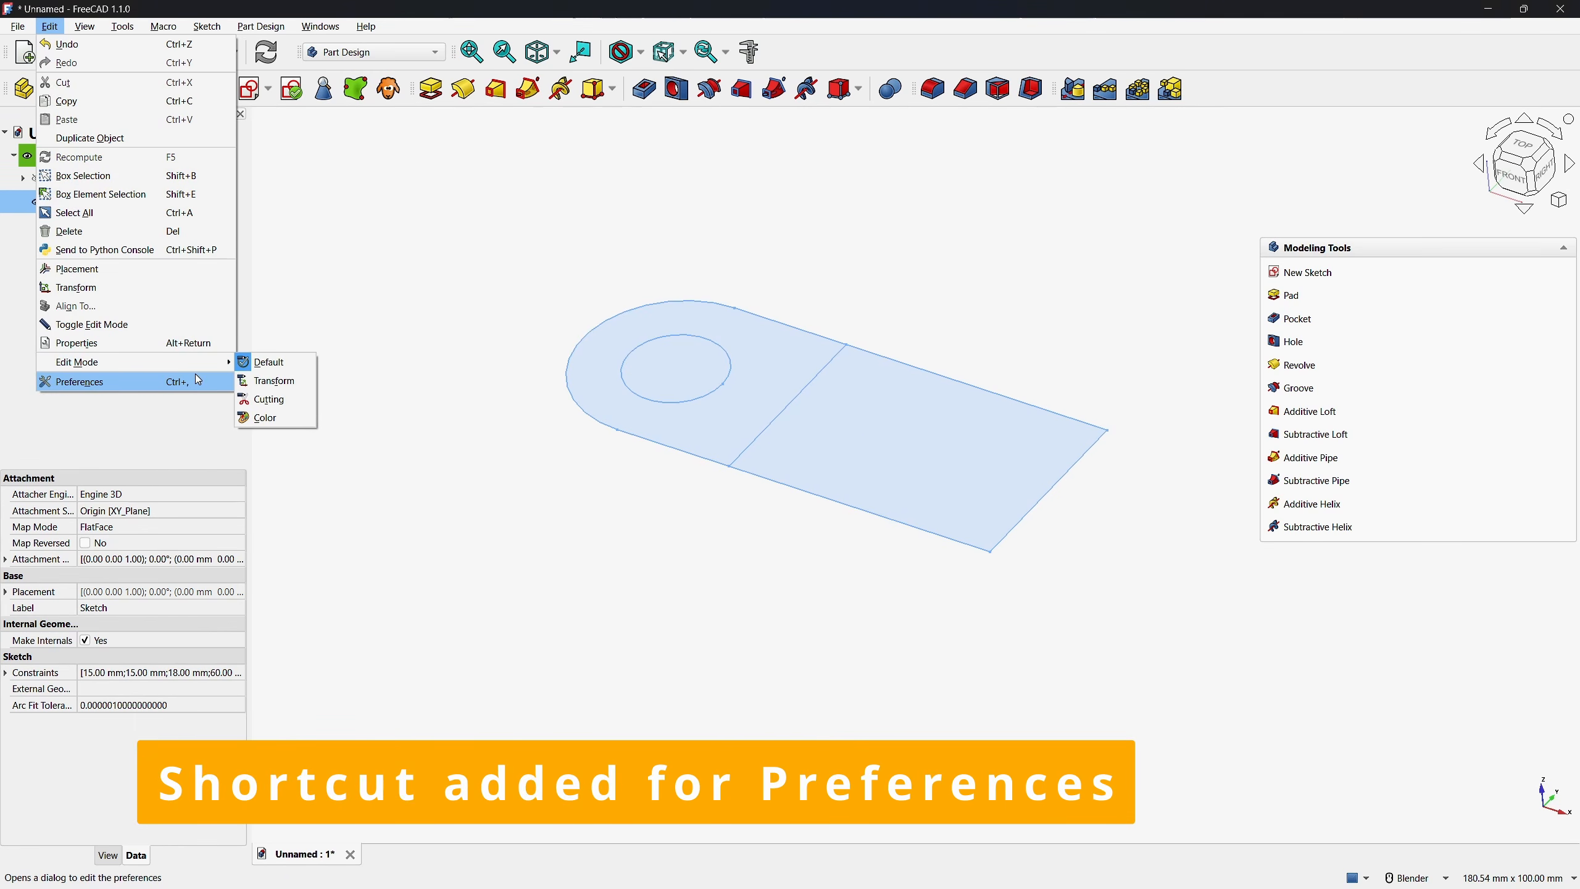
left_click(91, 382)
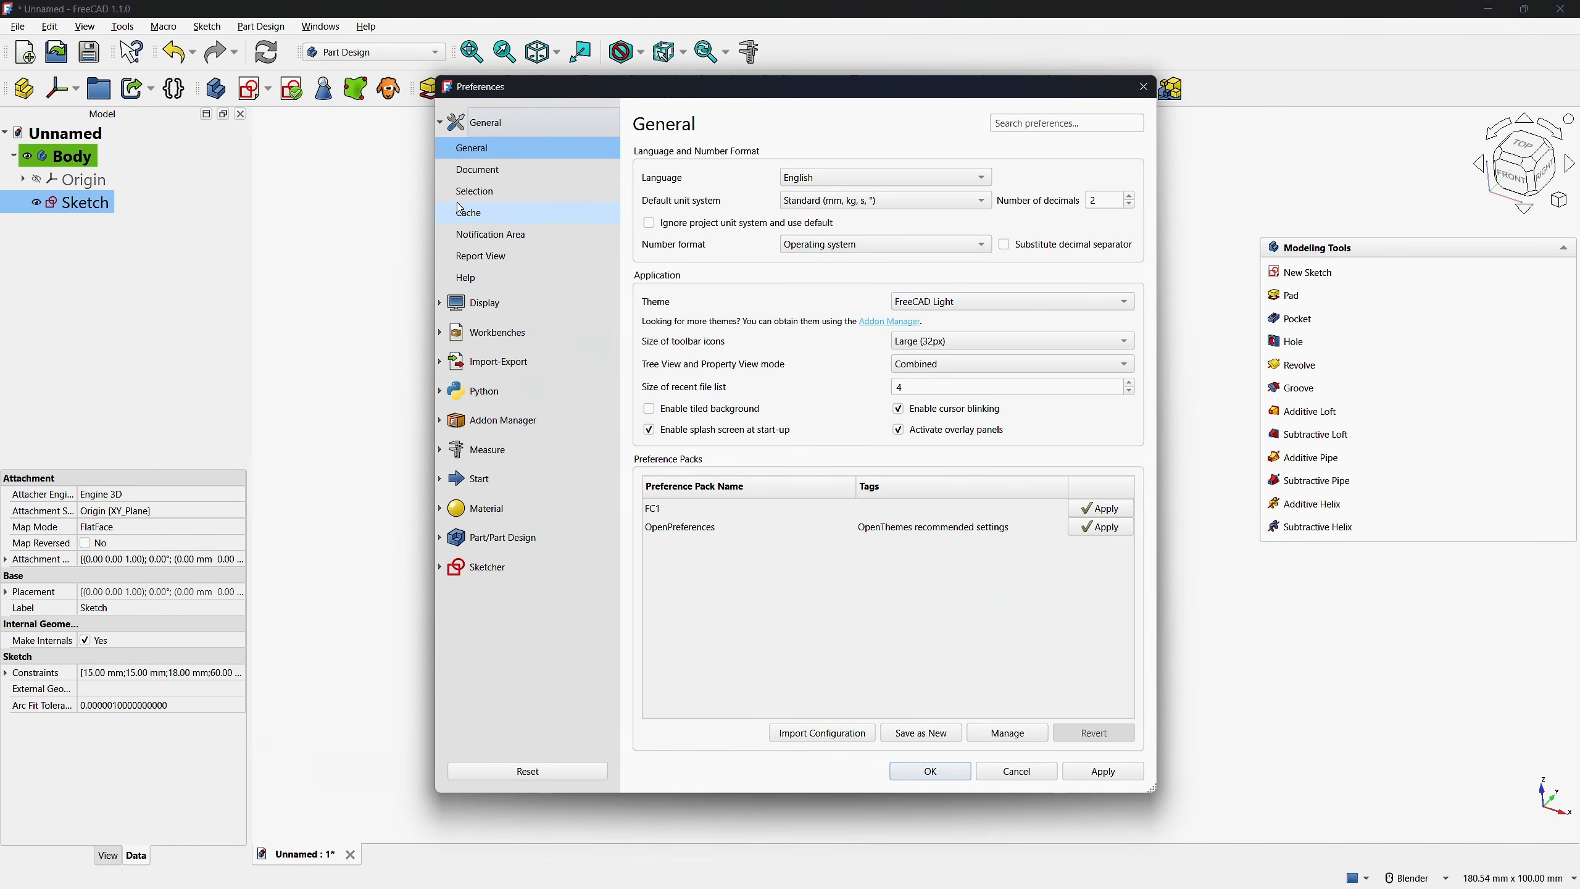
left_click(1051, 119)
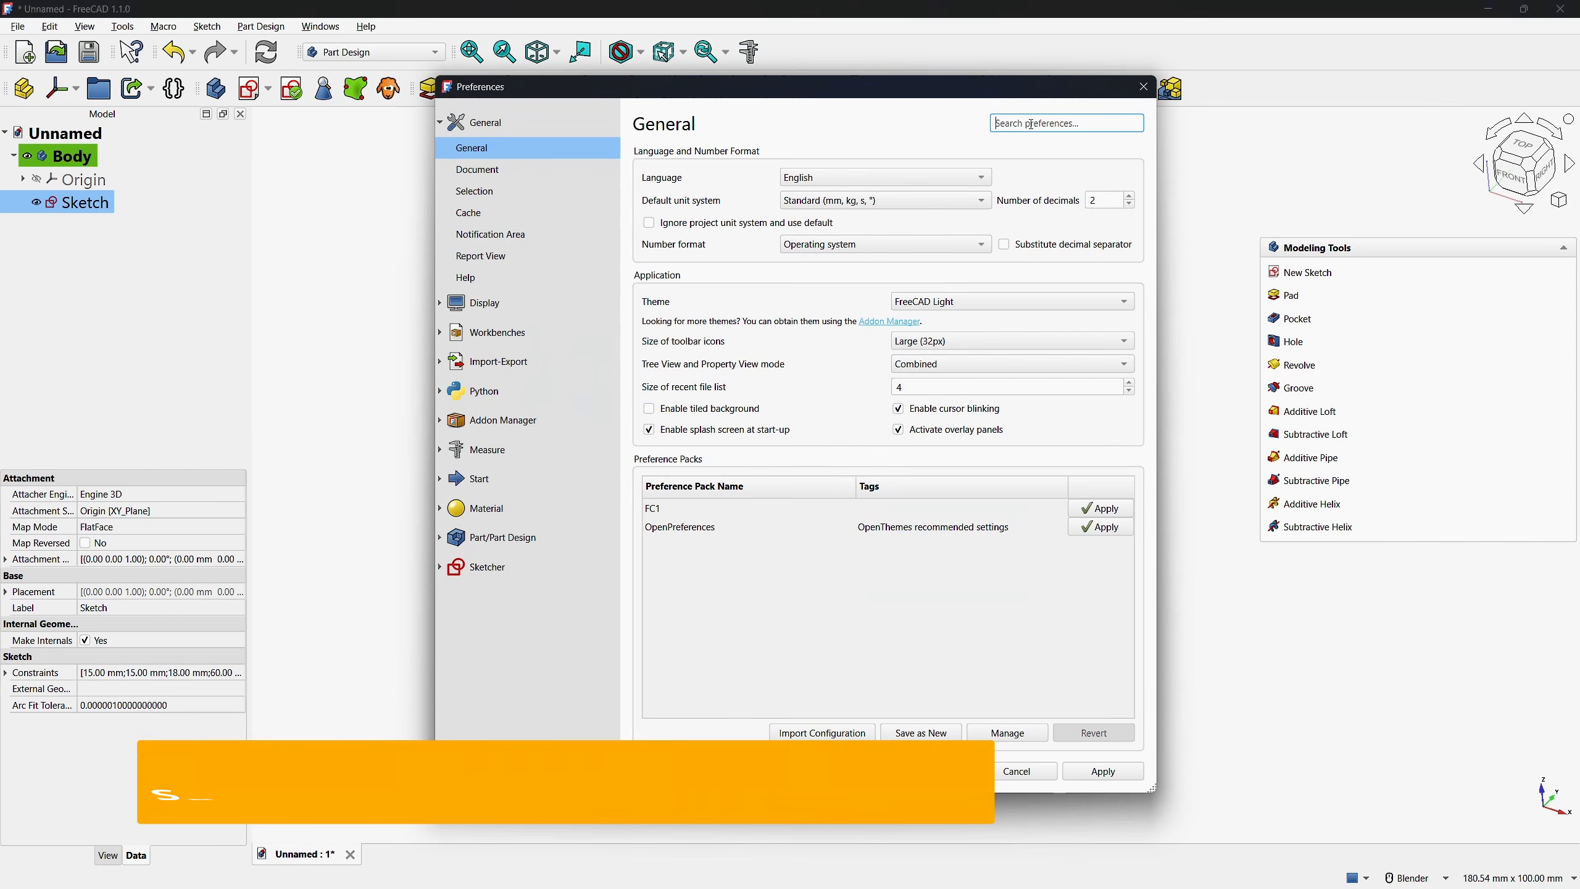
type("internal")
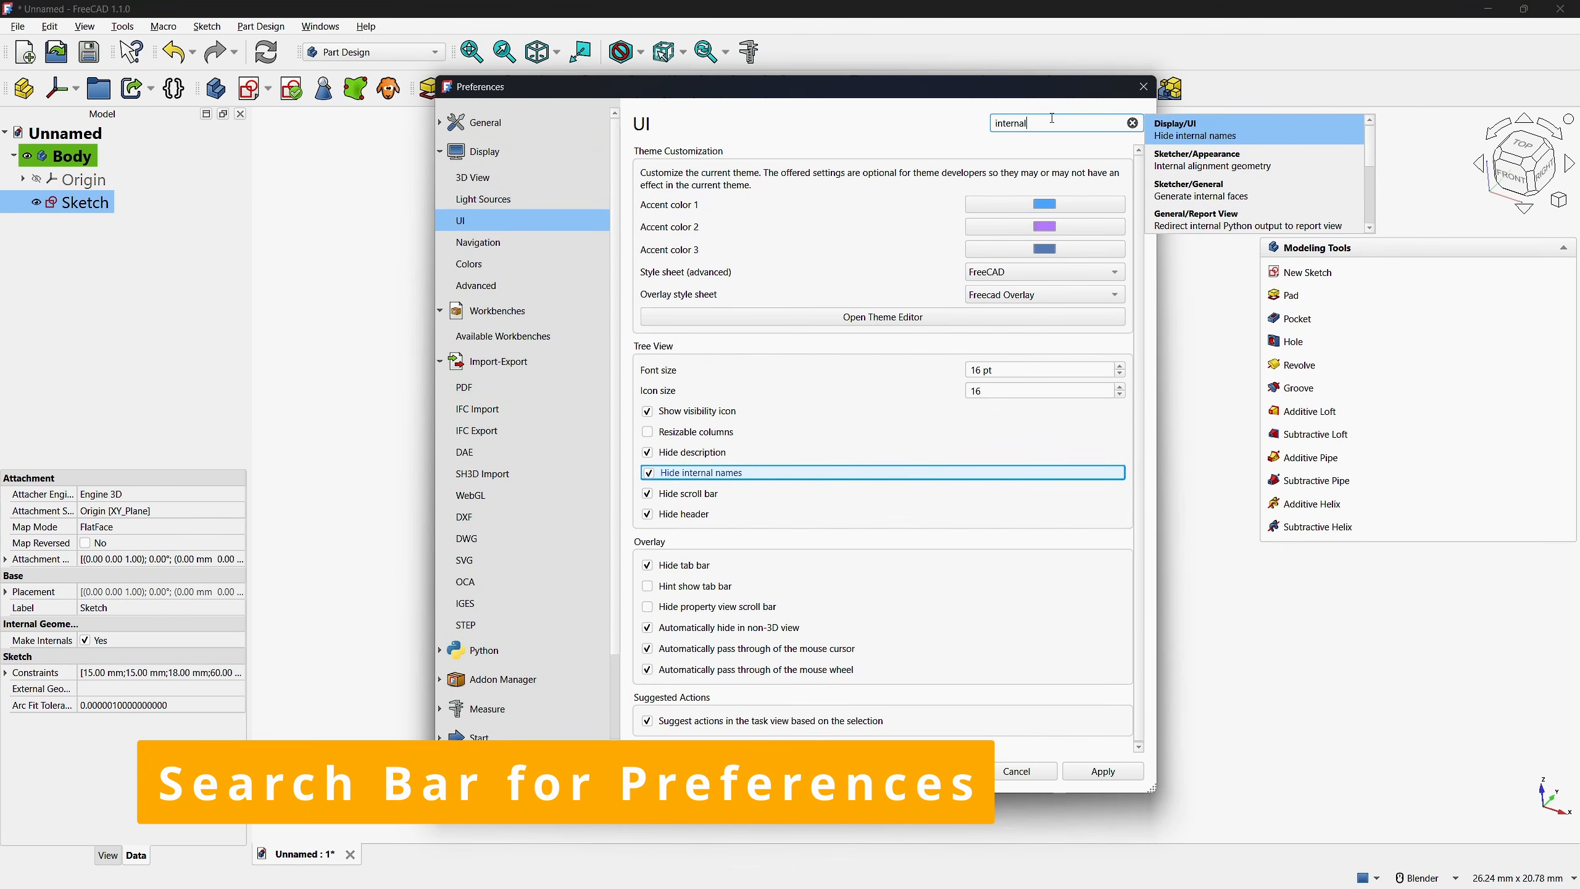
type(" faces")
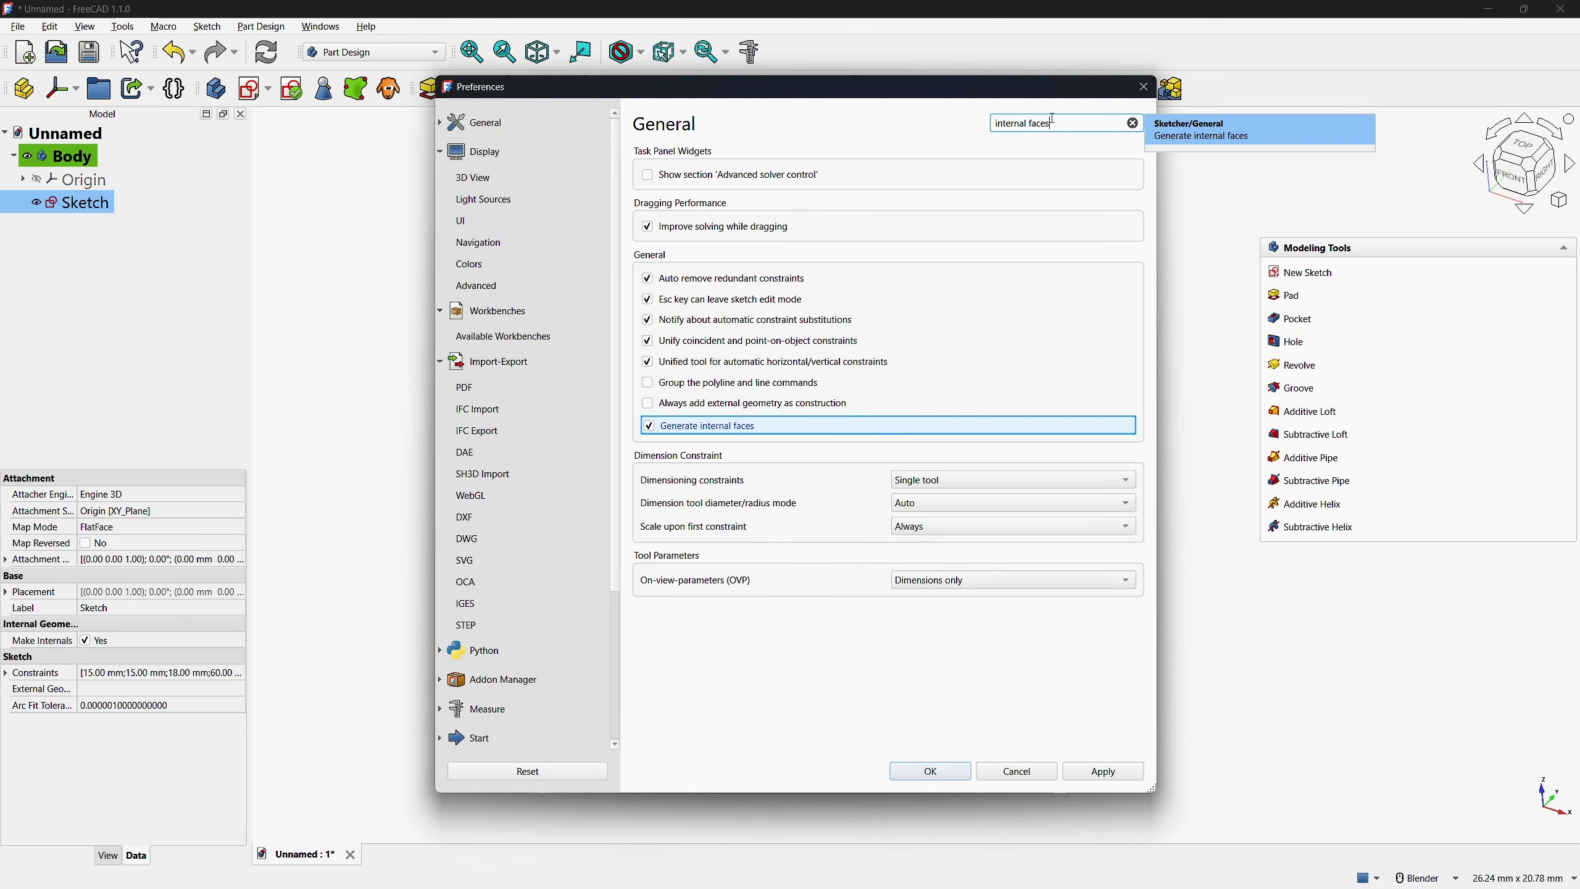
key("Return")
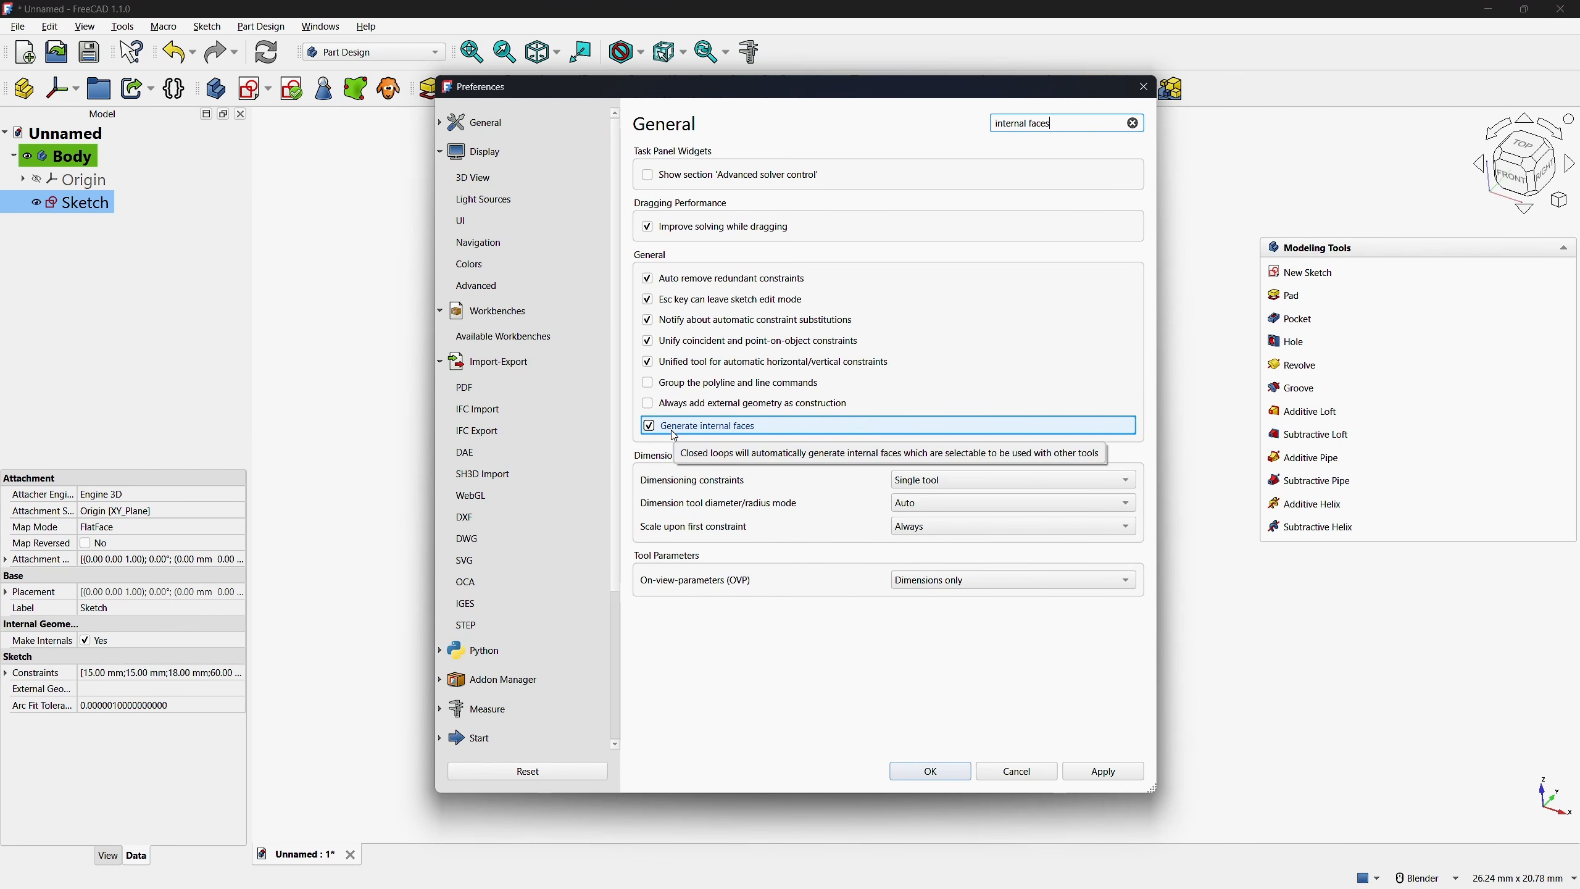
Apply the Sketcher preferences with Generate internal faces enabled and close the preferences
scroll(466, 734, "down", 3)
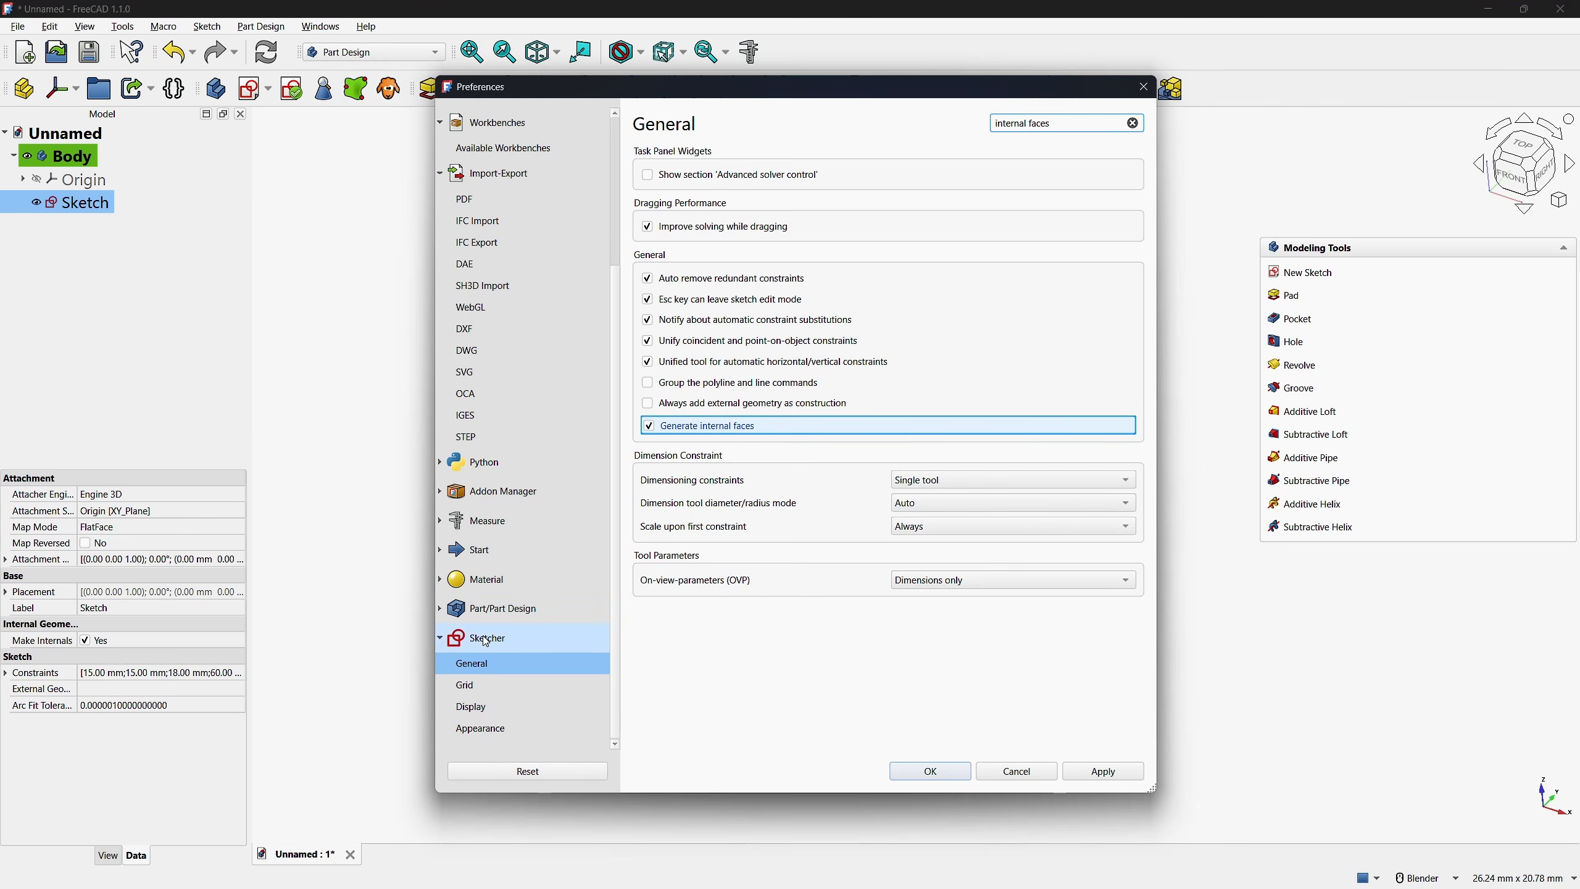
left_click(1089, 771)
left_click(928, 771)
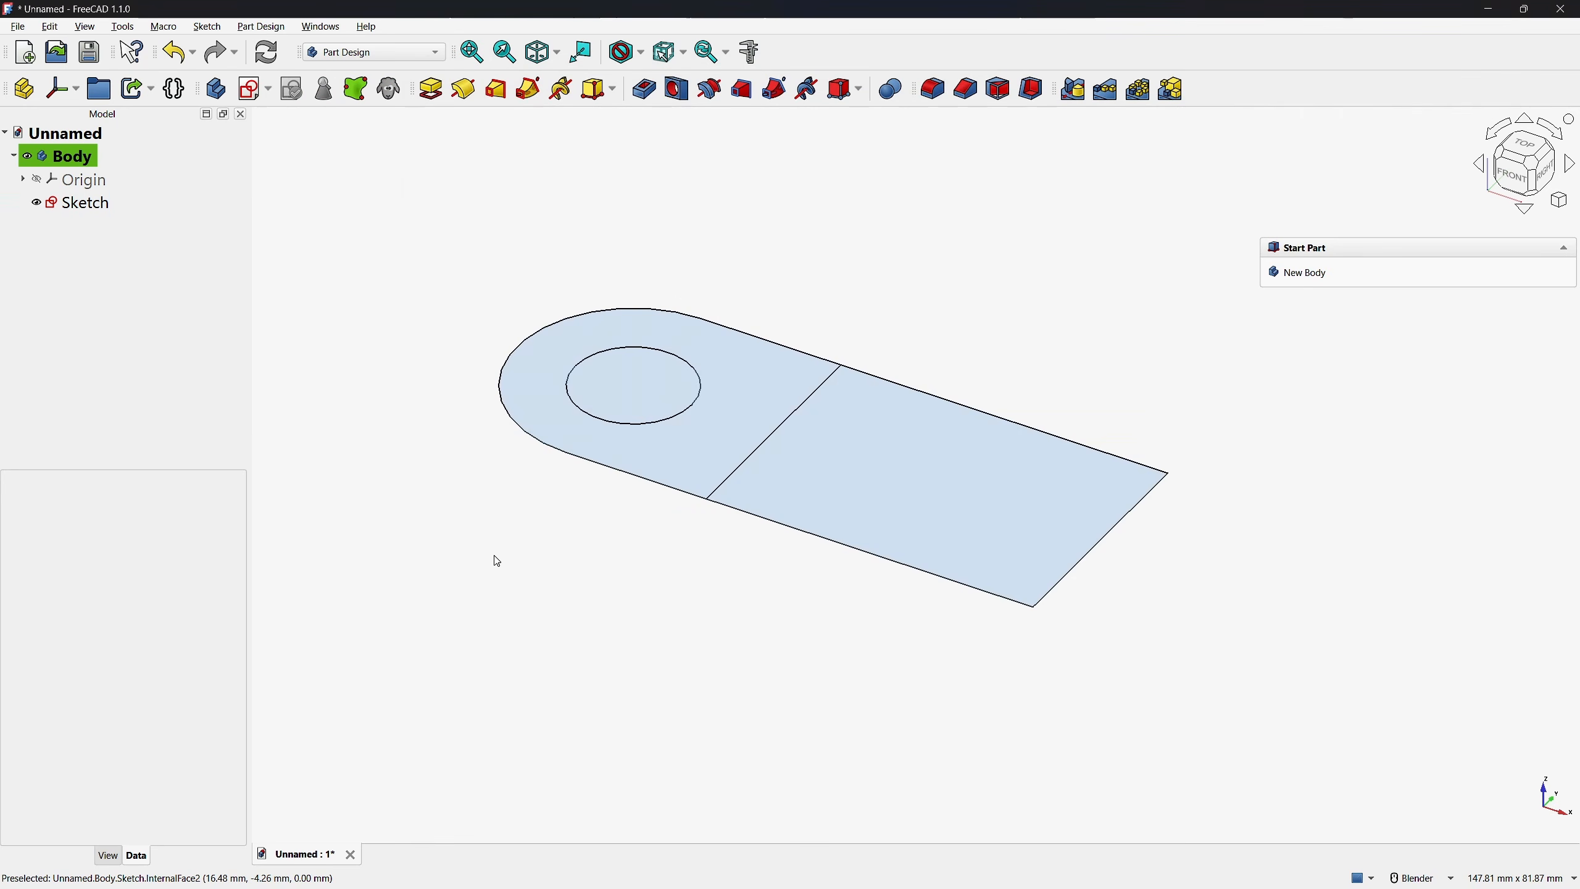
Pad the sketch's two internal faces around the hole 9 mm, trying a -10° taper and resetting it to 0°
left_click(701, 452)
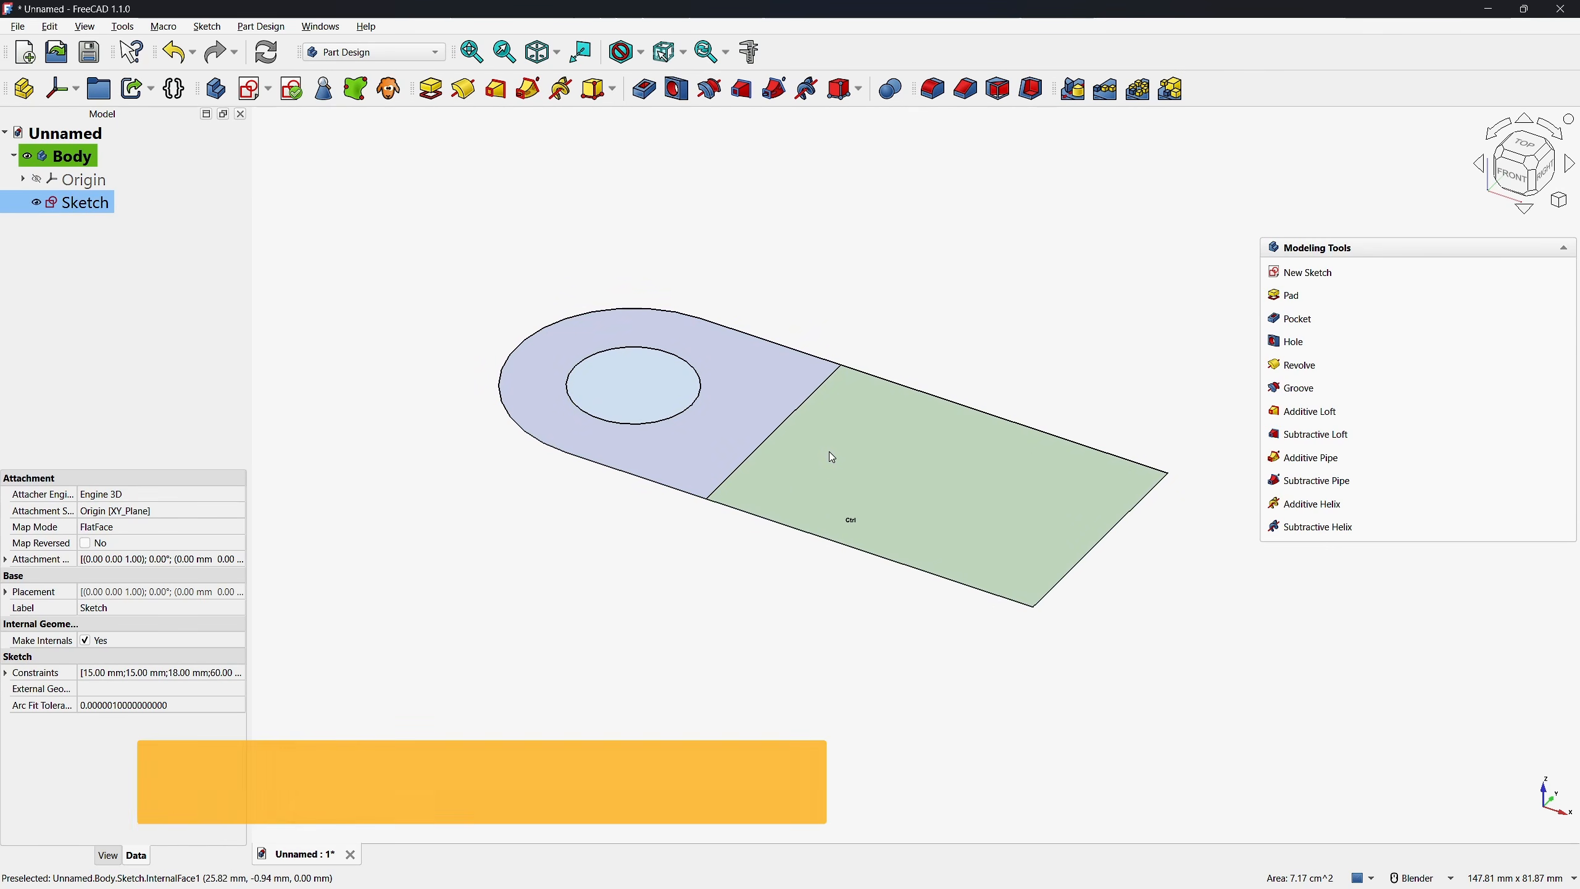
left_click(1285, 297)
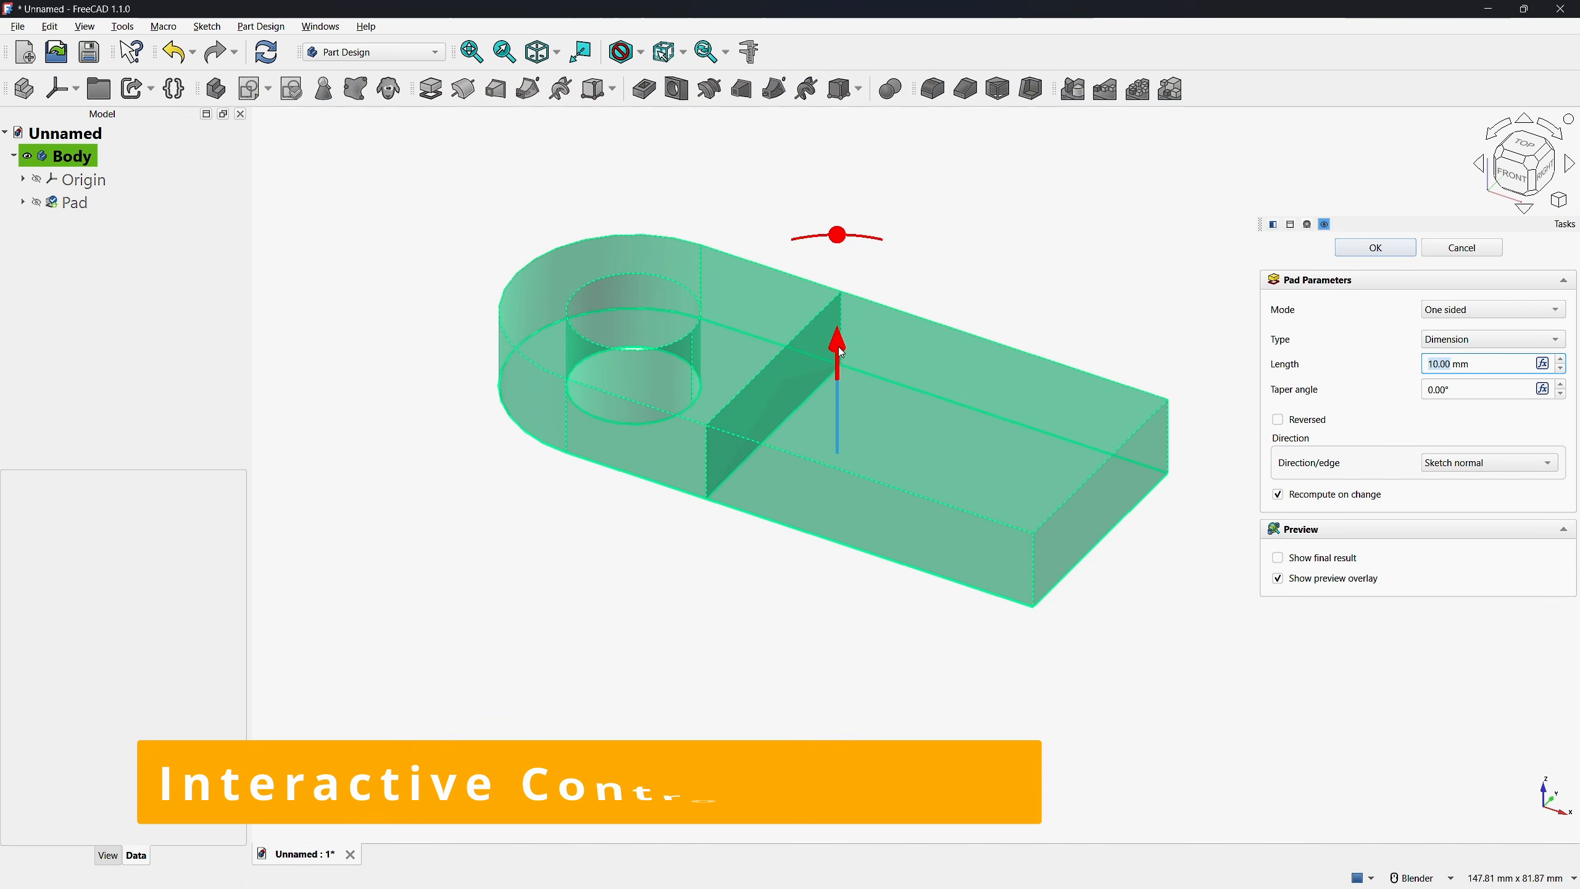
left_click_drag(838, 346, 871, 265)
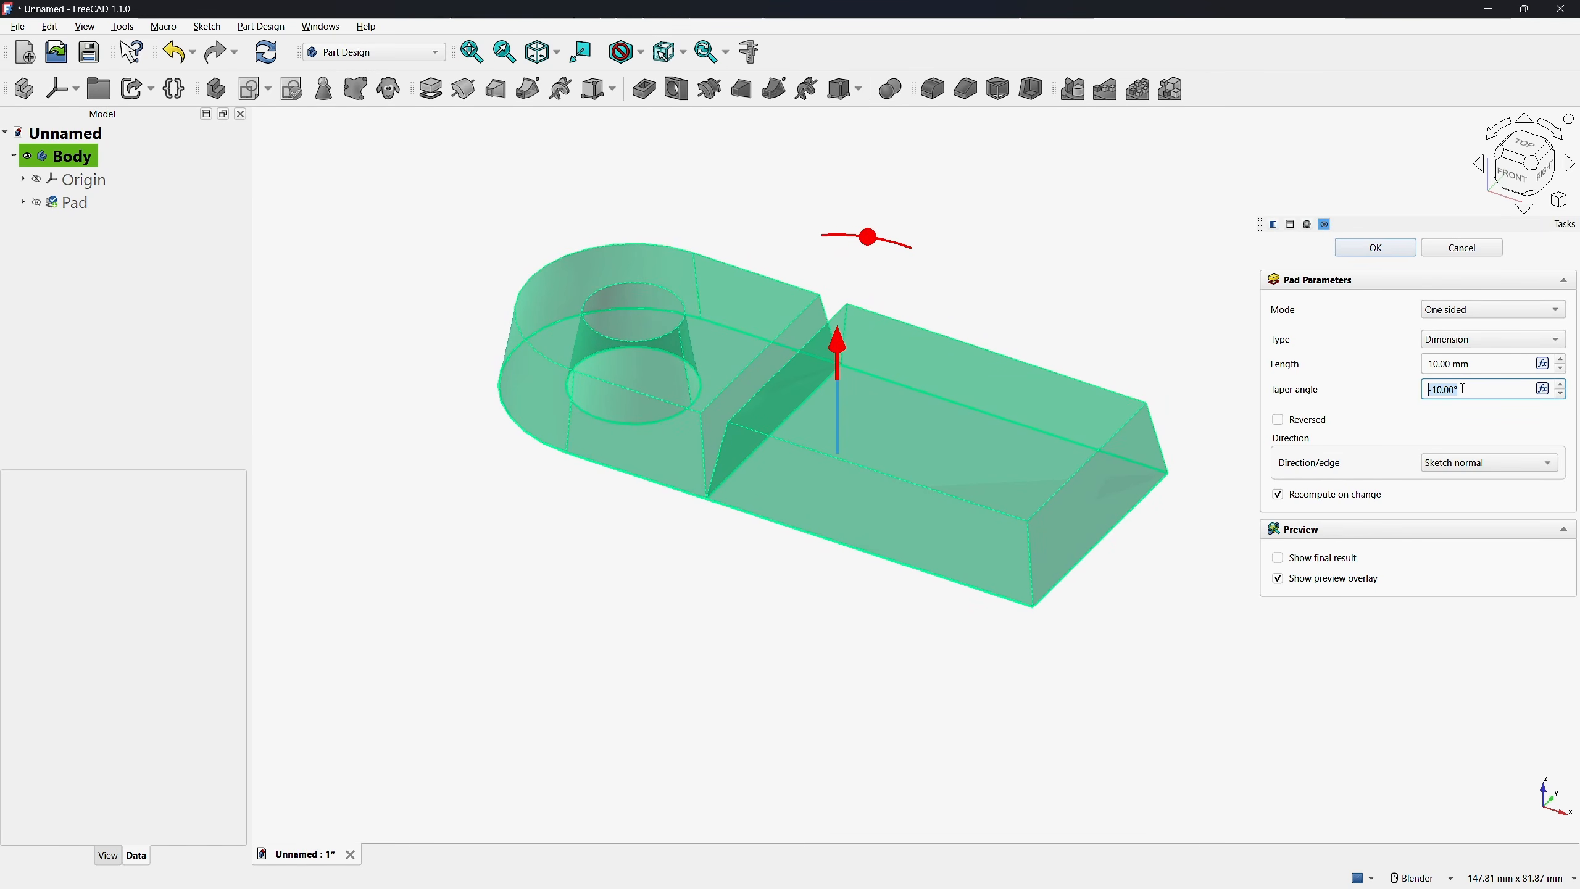
type("0")
left_click_drag(841, 355, 844, 366)
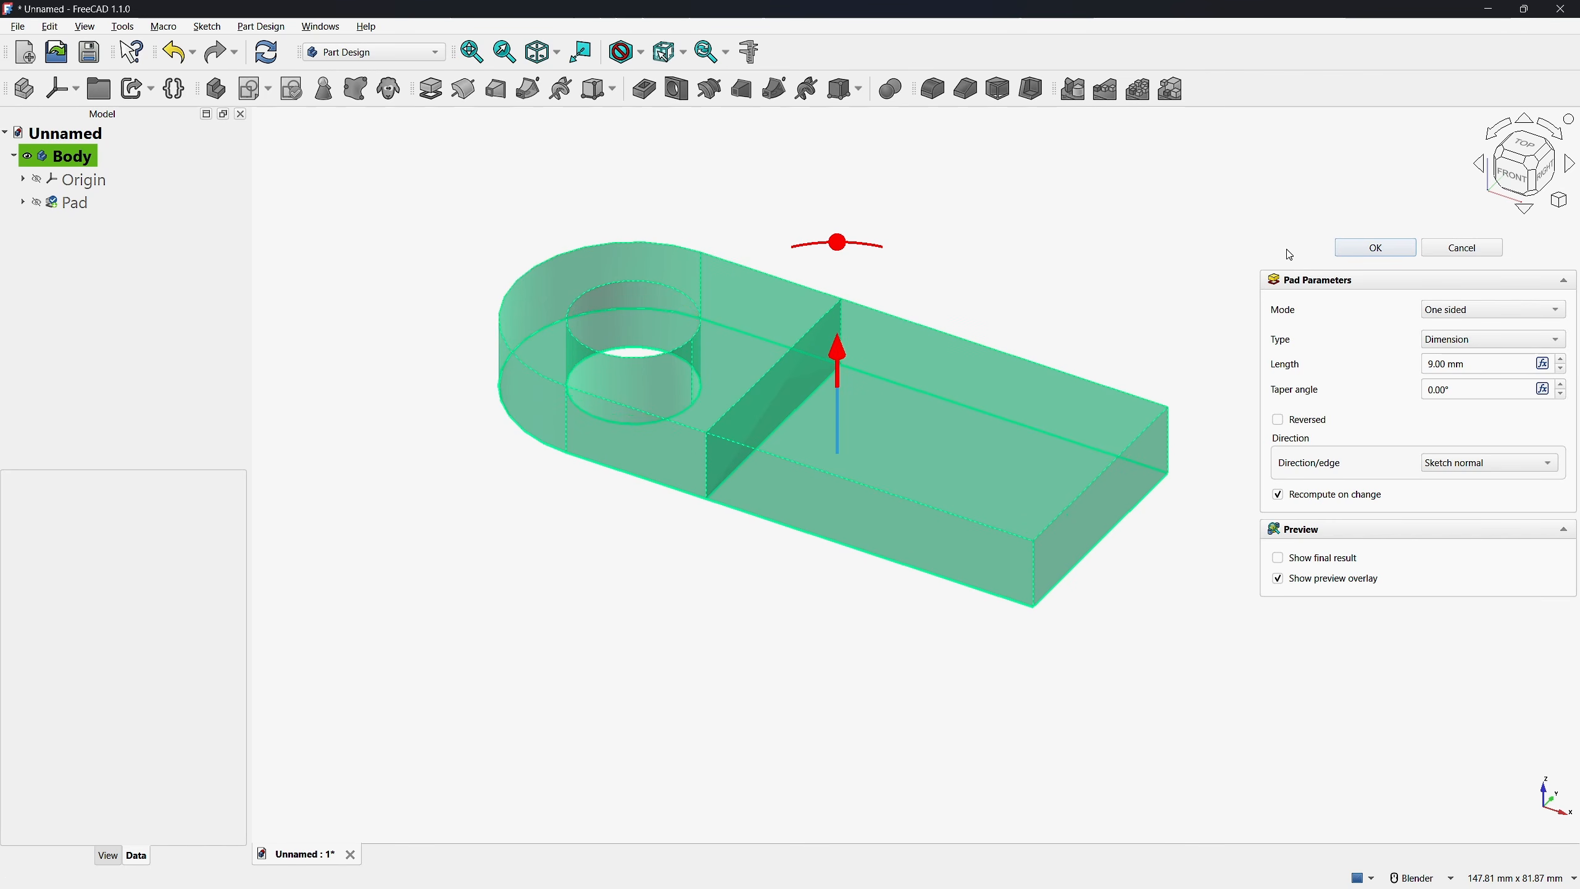
left_click(1347, 251)
scroll(659, 572, "down", 1)
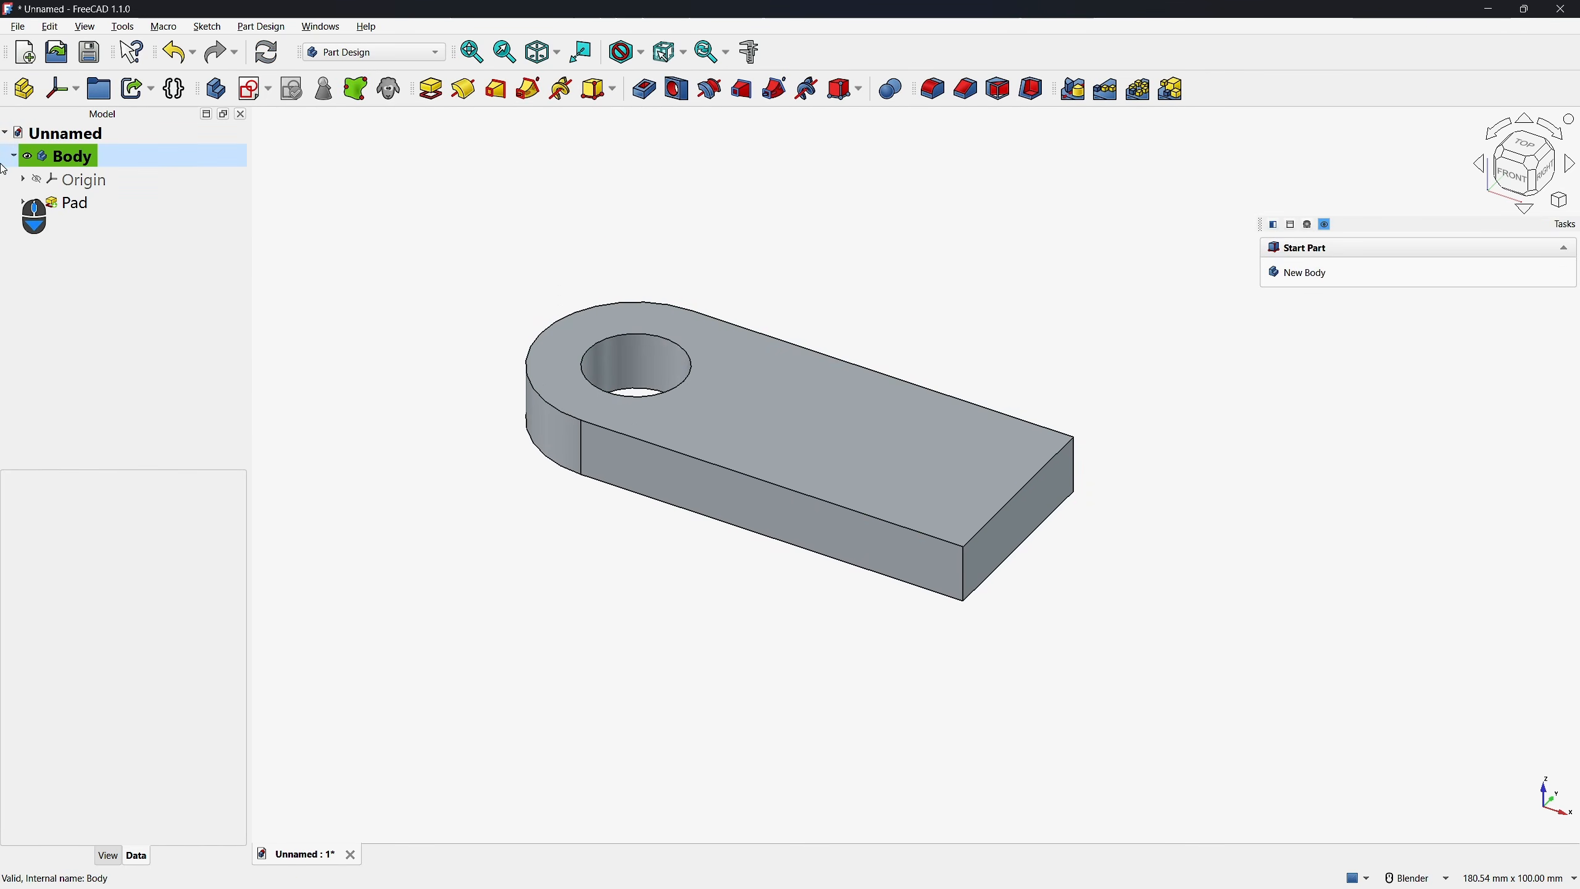
Hide the pad and show the sketch it is based on
left_click(36, 203)
left_click(22, 202)
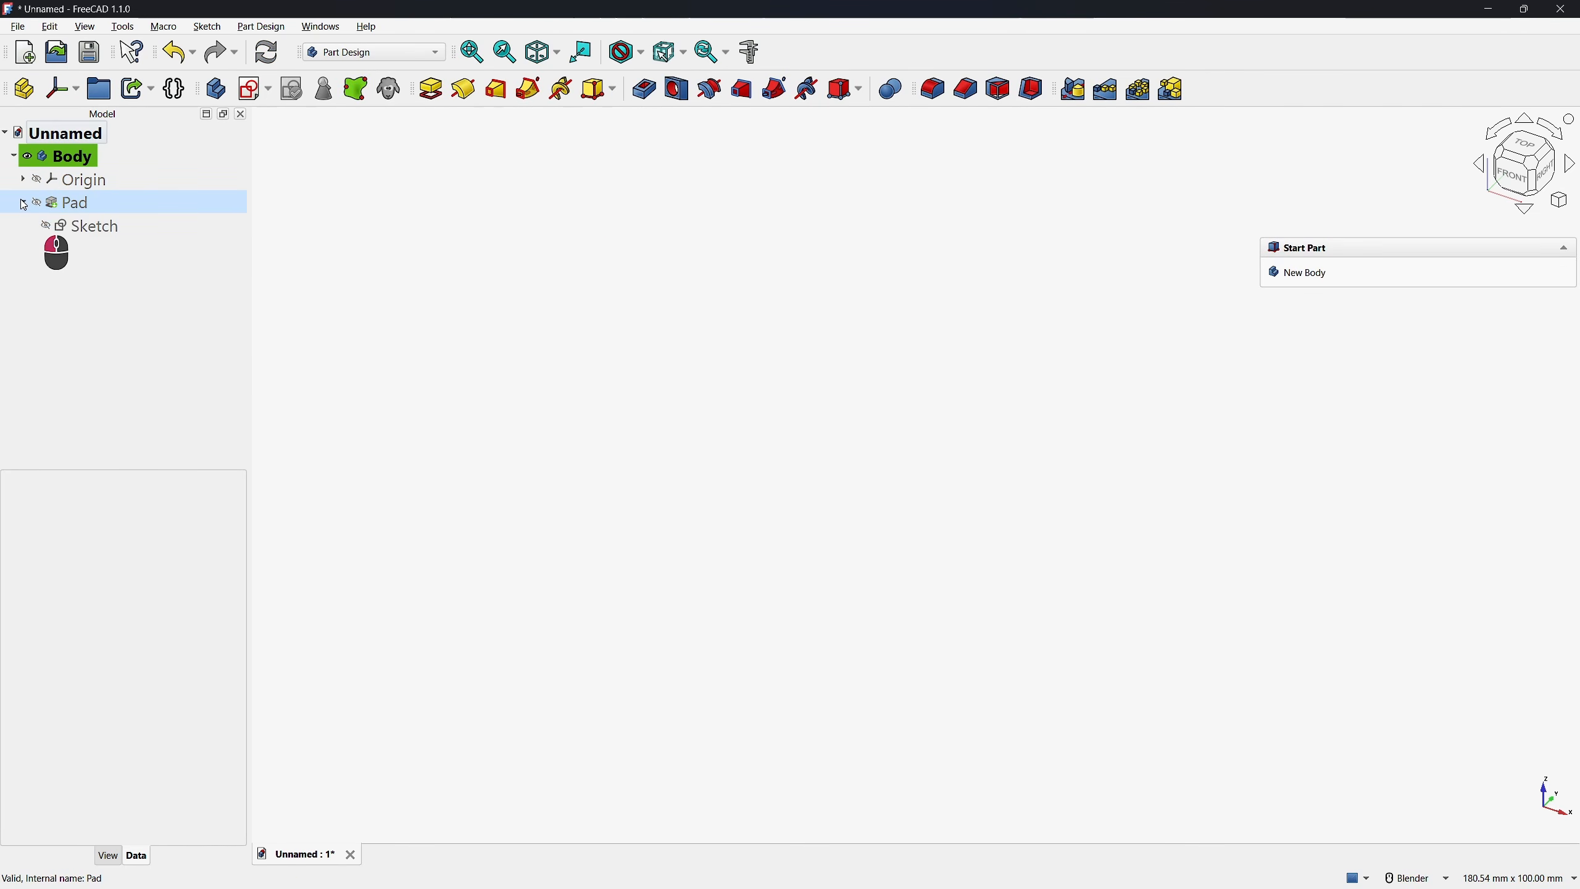
left_click(46, 226)
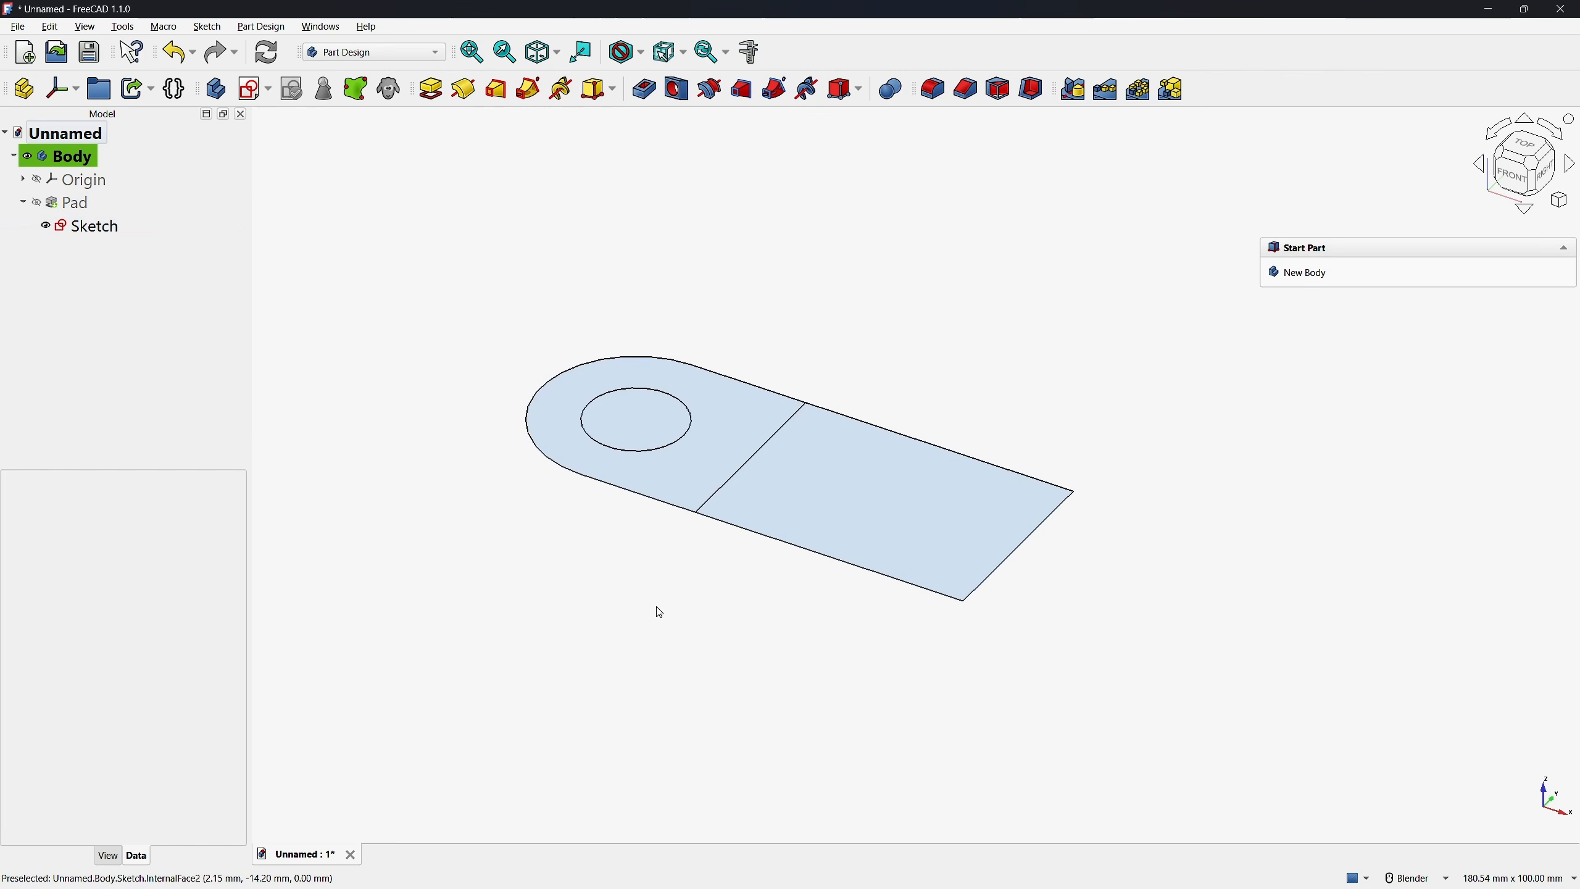
Pad only the rounded internal face around the hole to a length of 30 mm
left_click(690, 478)
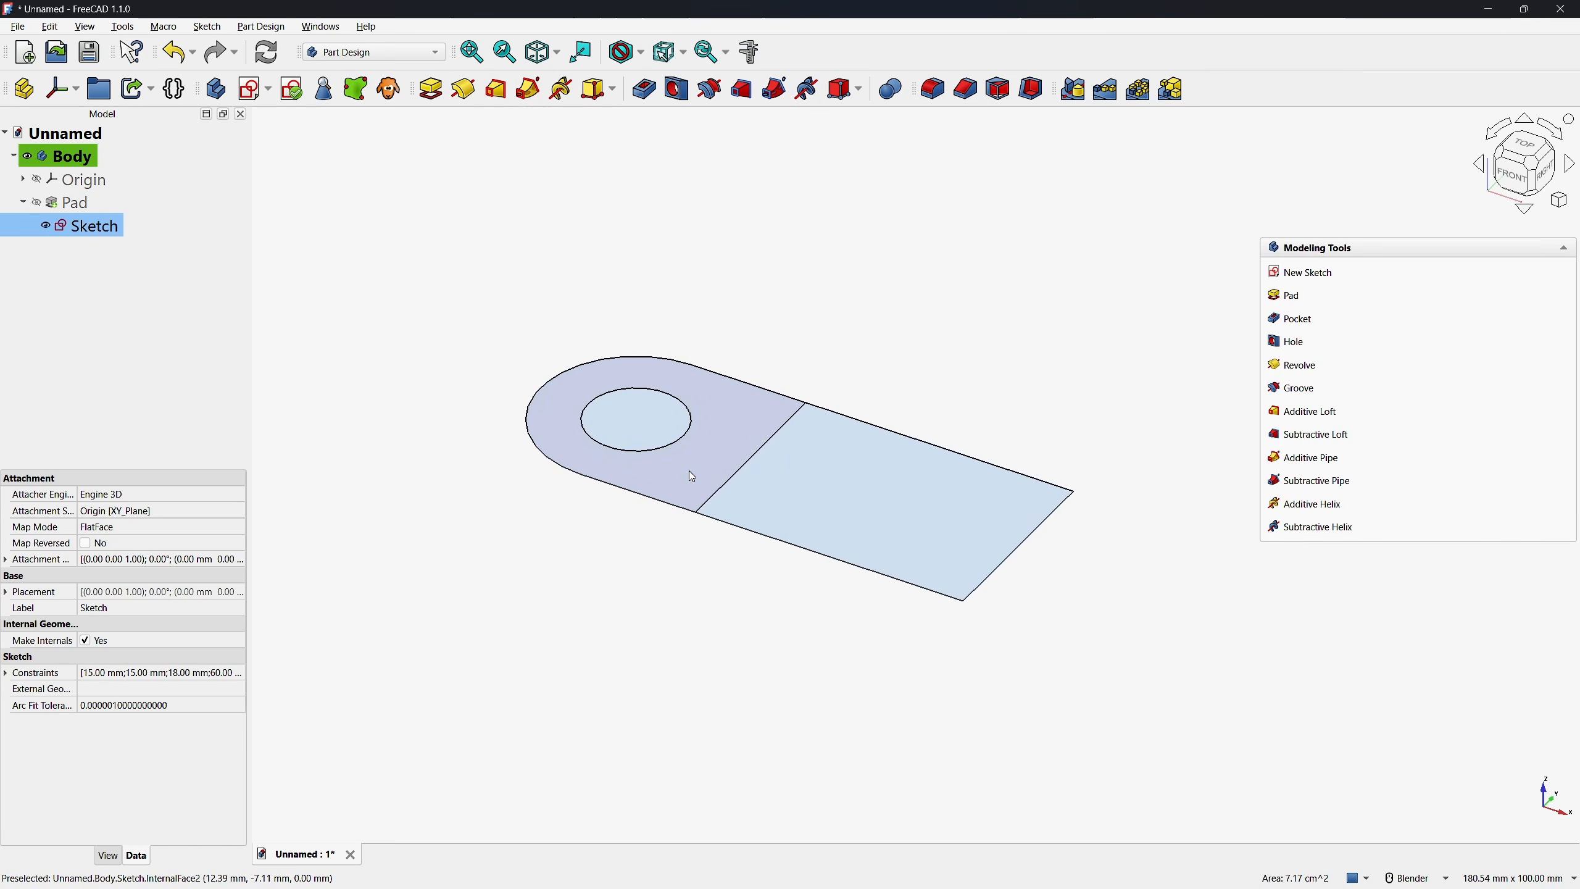
left_click(1284, 300)
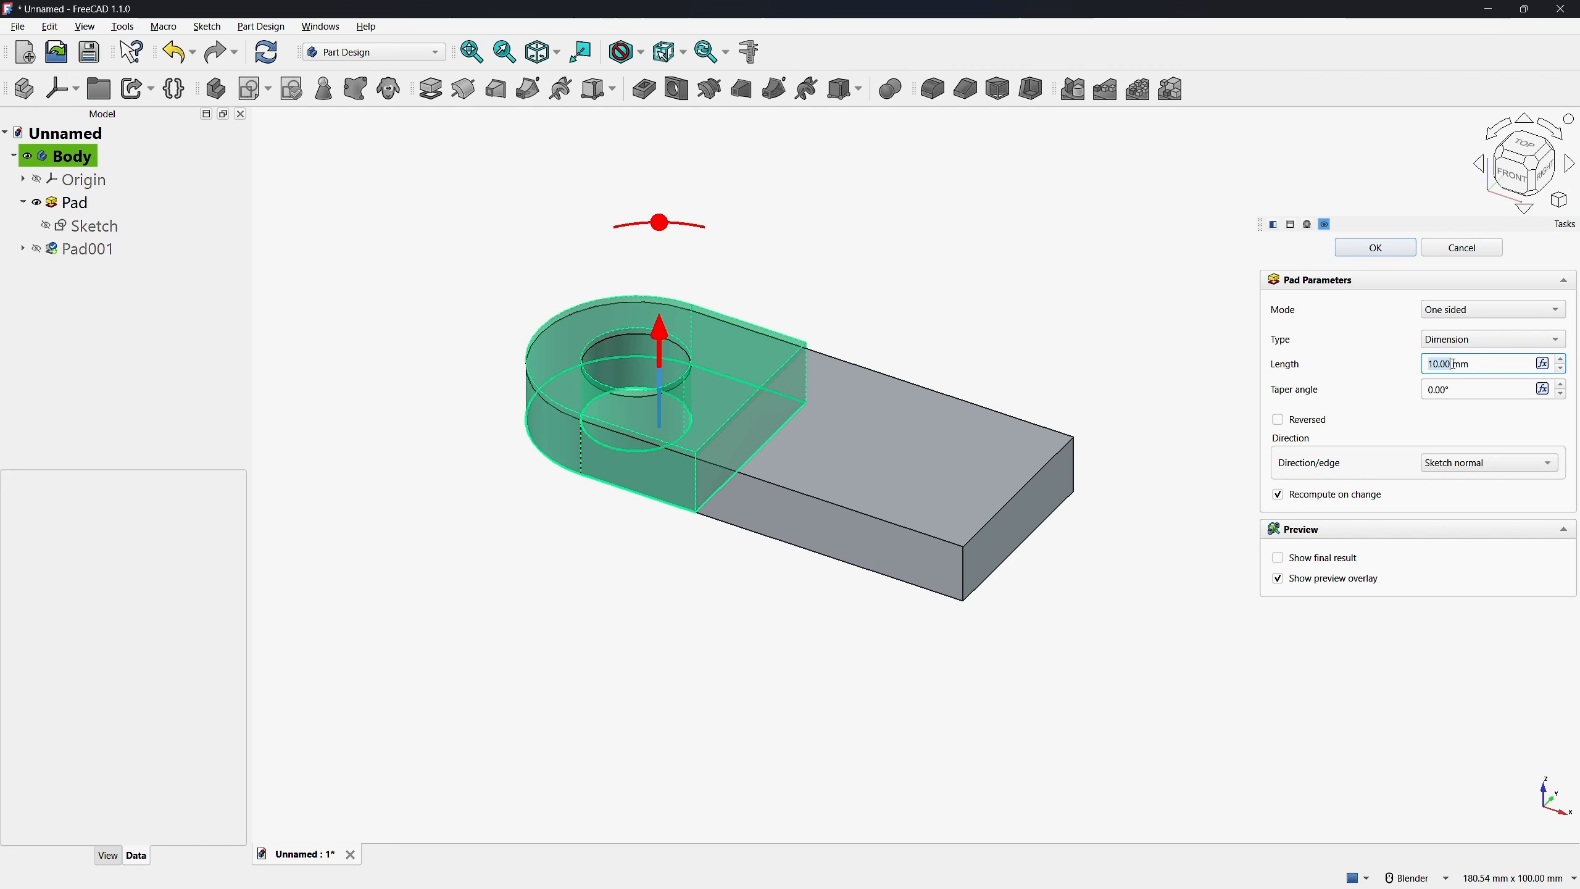
key("Return")
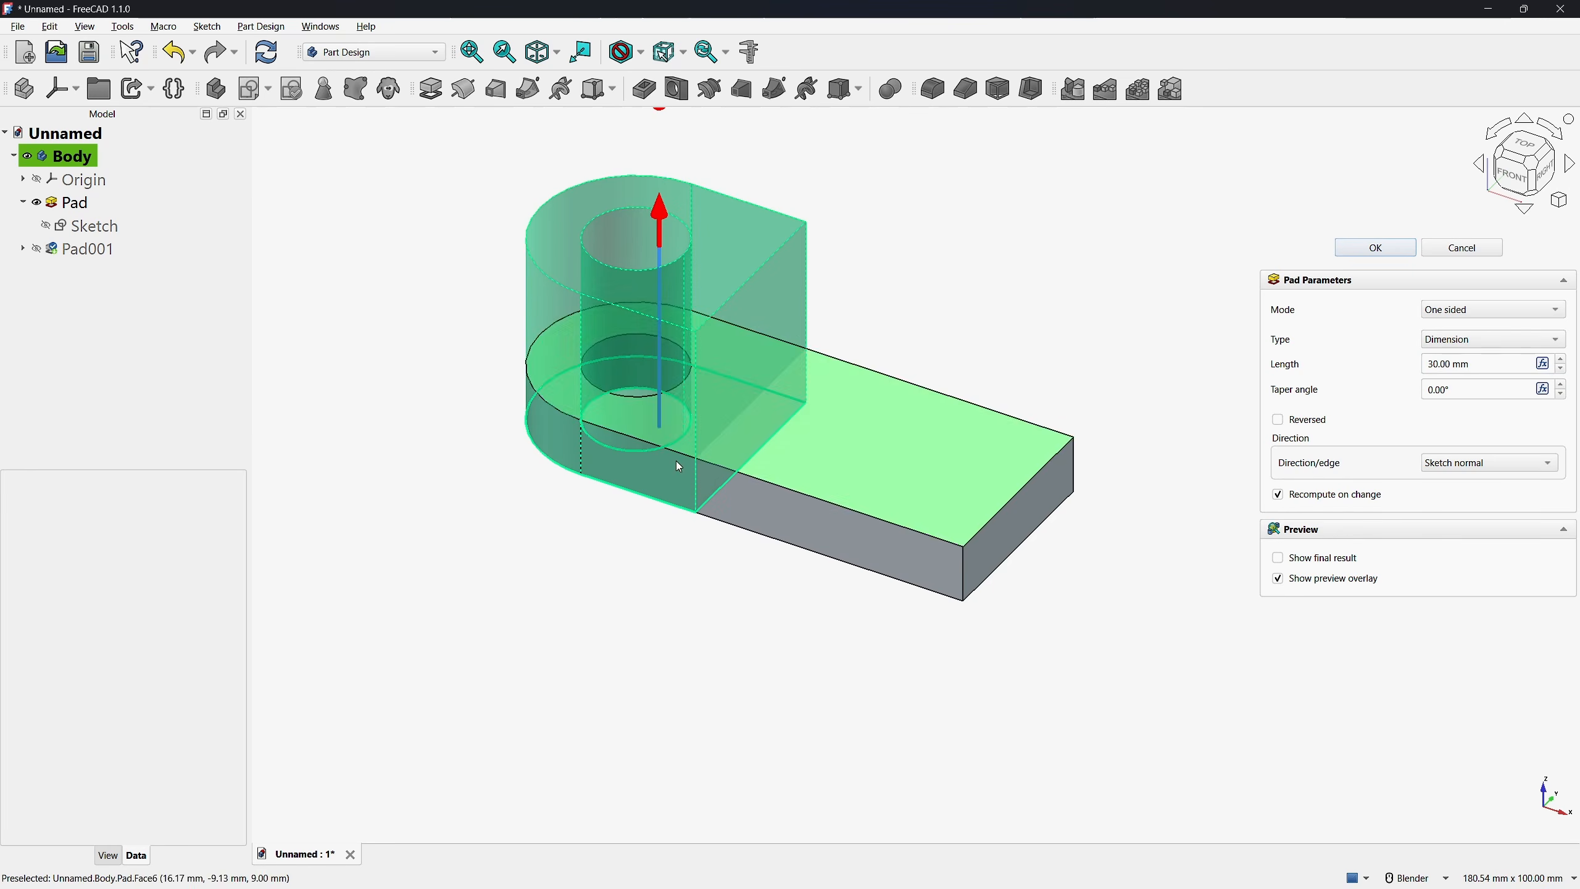
left_click(1374, 247)
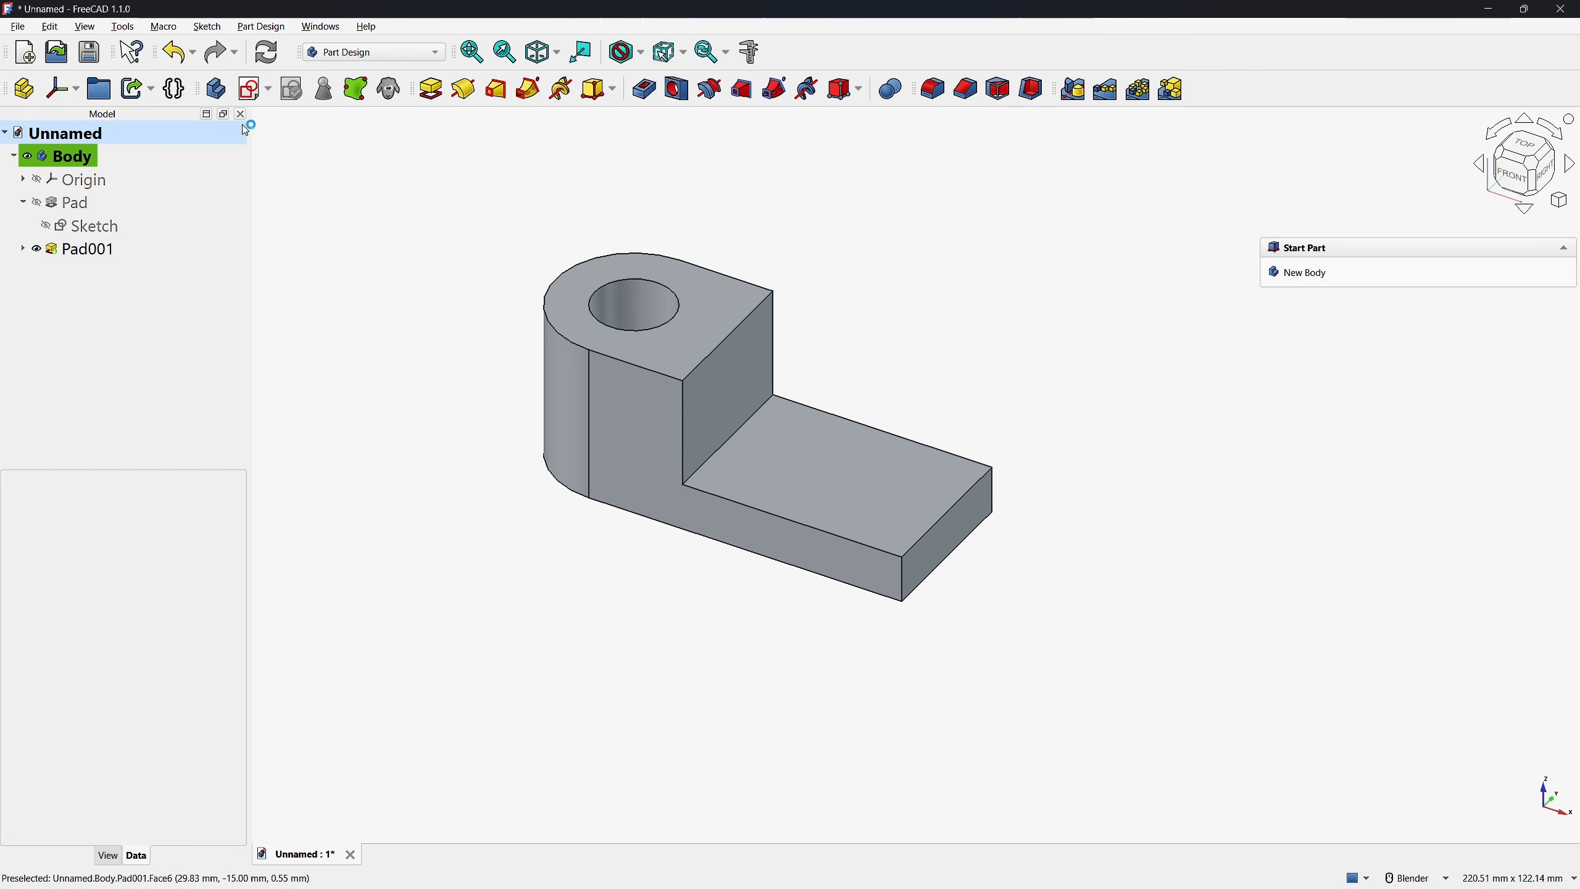
Create a sketch on the XZ plane and add external intersections of the step's vertical face and the low plate's upper face
left_click(251, 89)
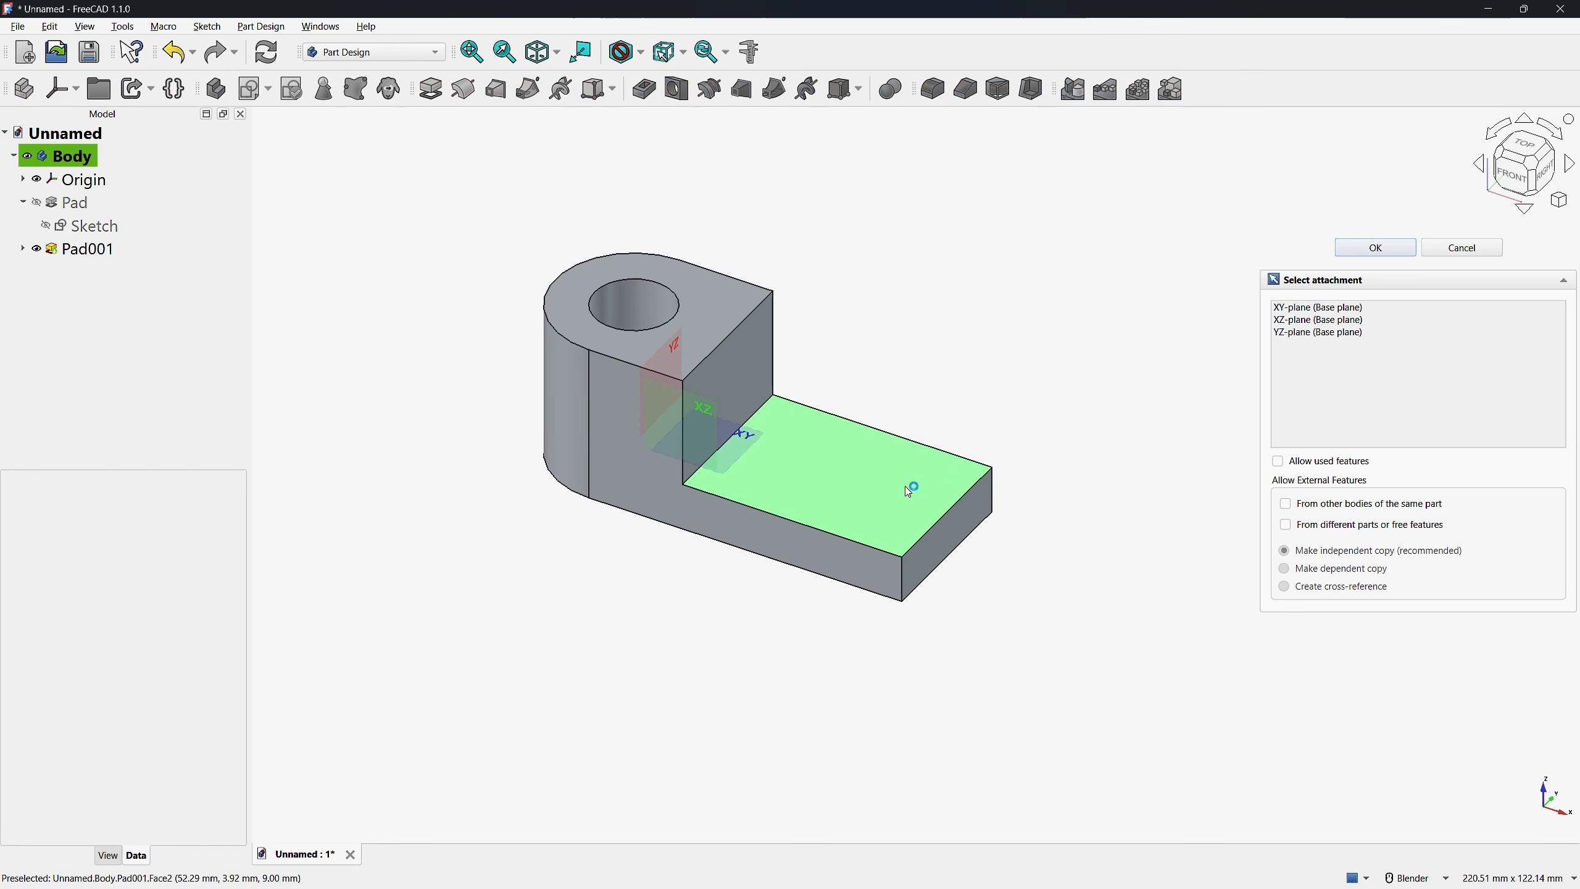
left_click(689, 399)
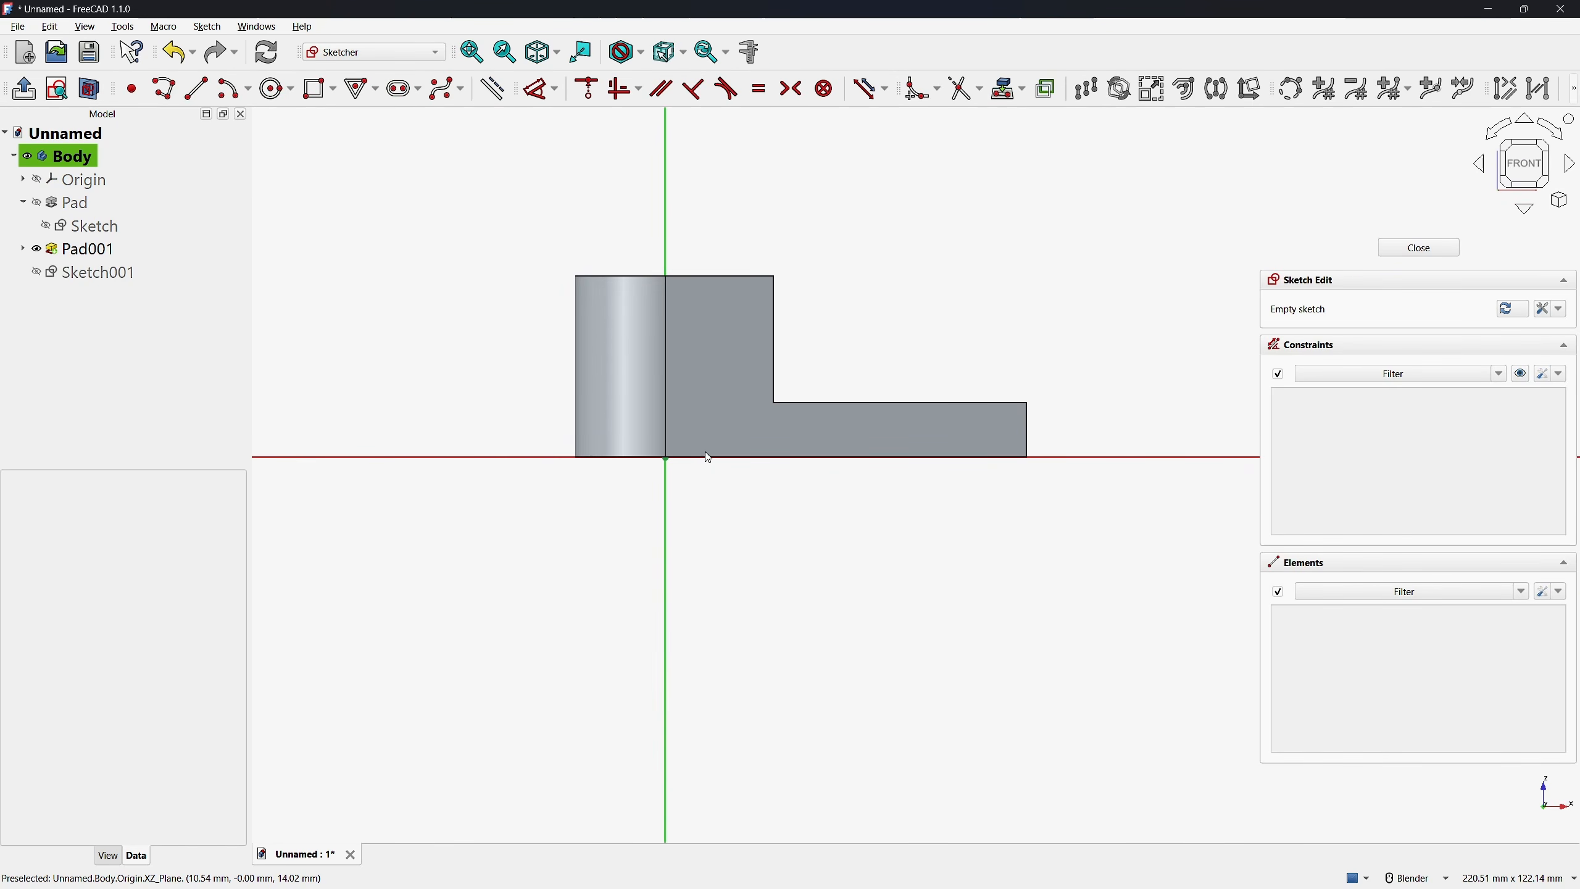
mouse_move(708, 457)
middle_mouse_down()
mouse_move(685, 492)
mouse_move(732, 399)
middle_mouse_up()
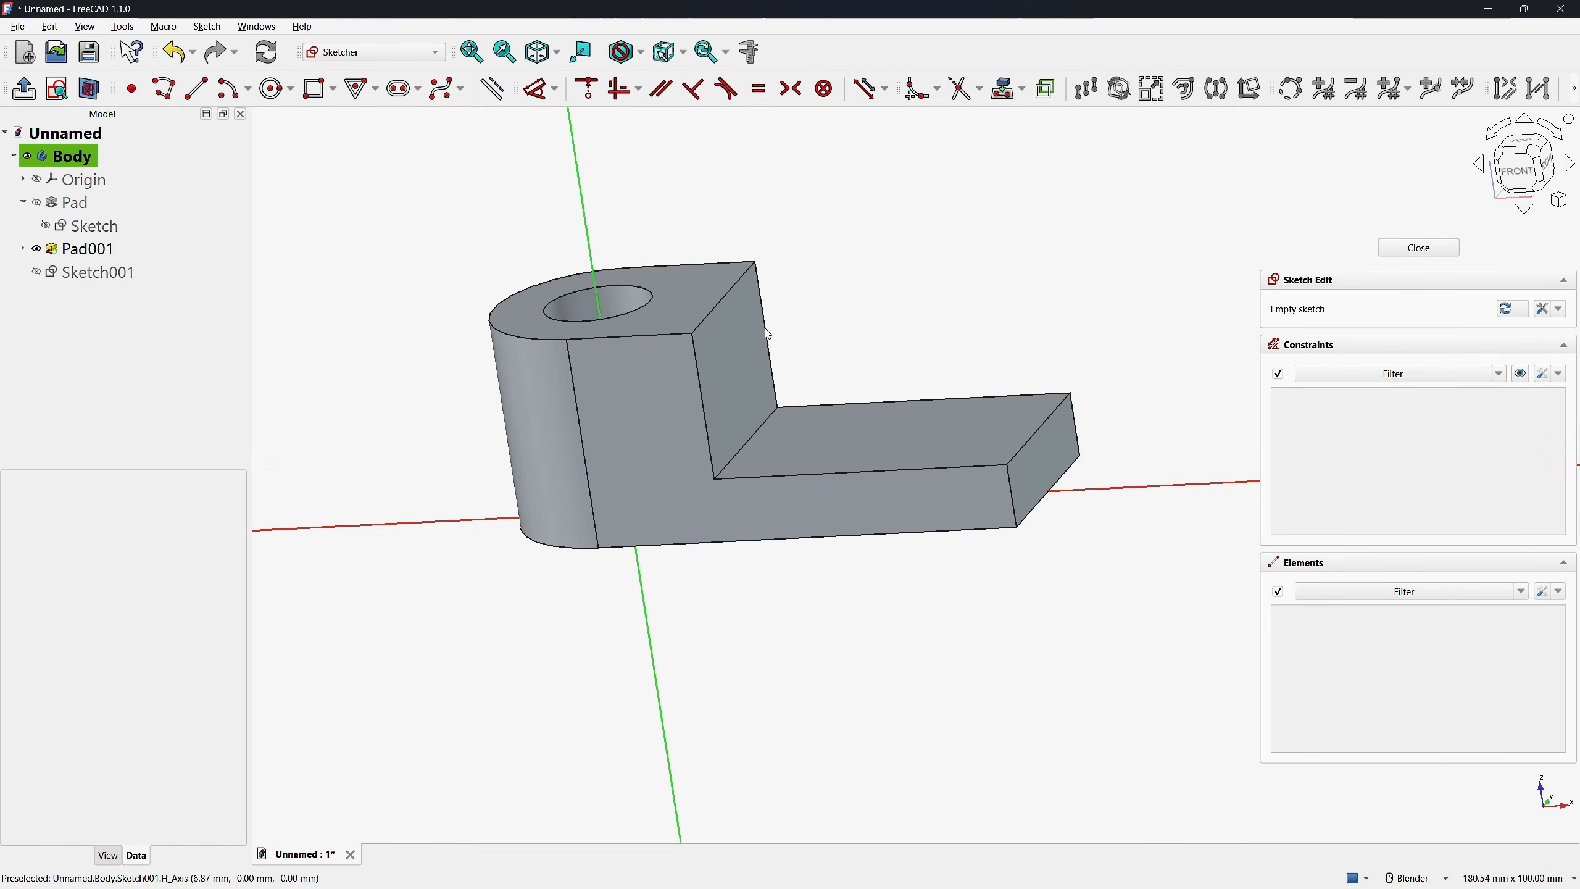
left_click(1023, 93)
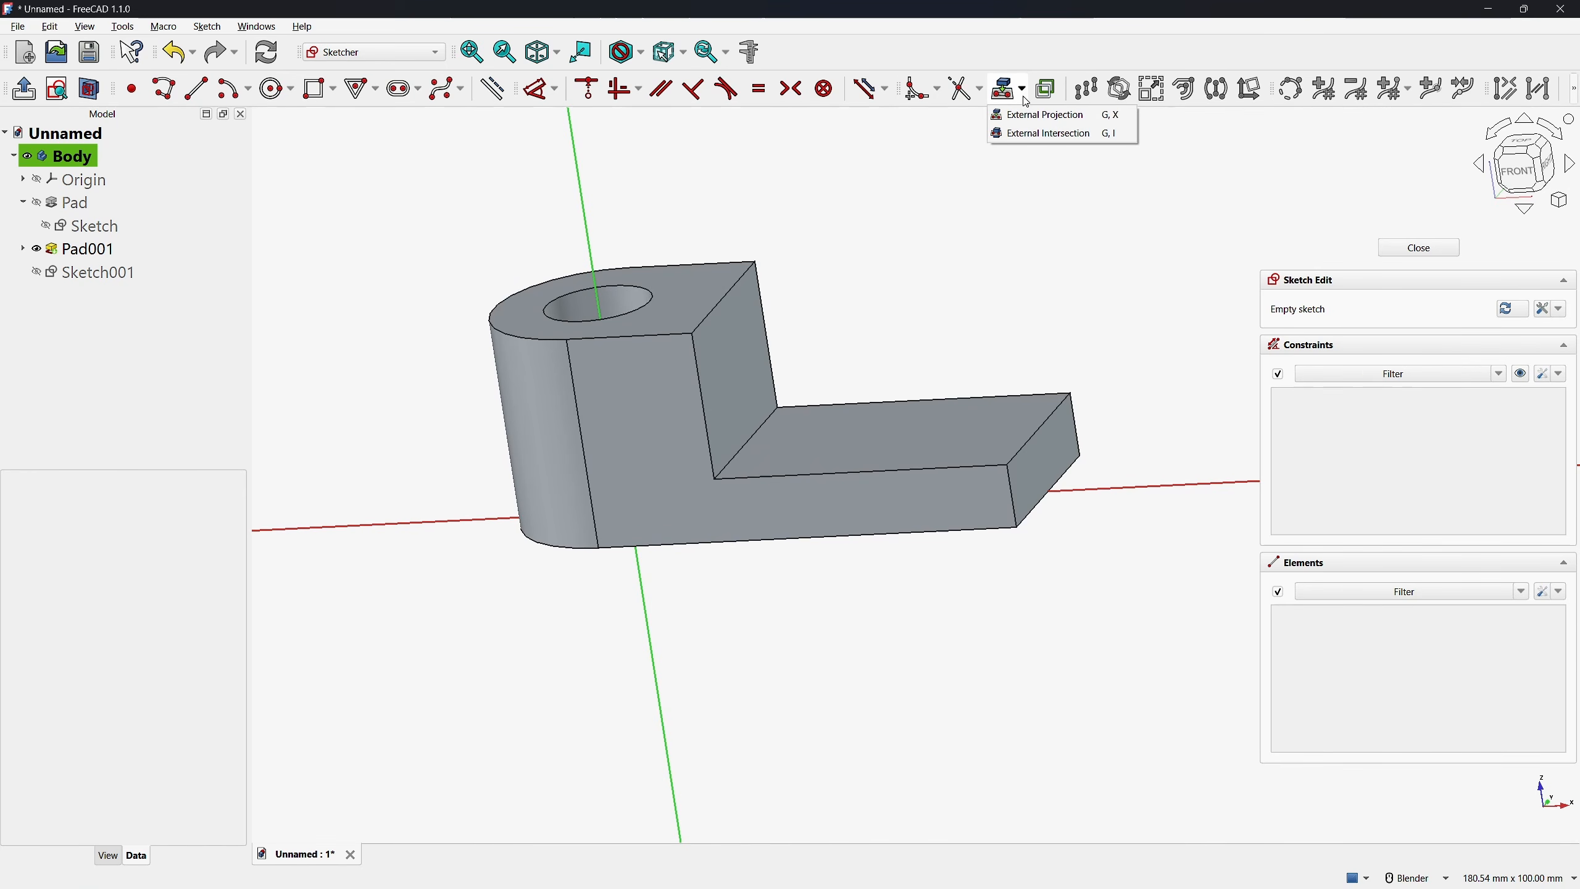
left_click(1034, 134)
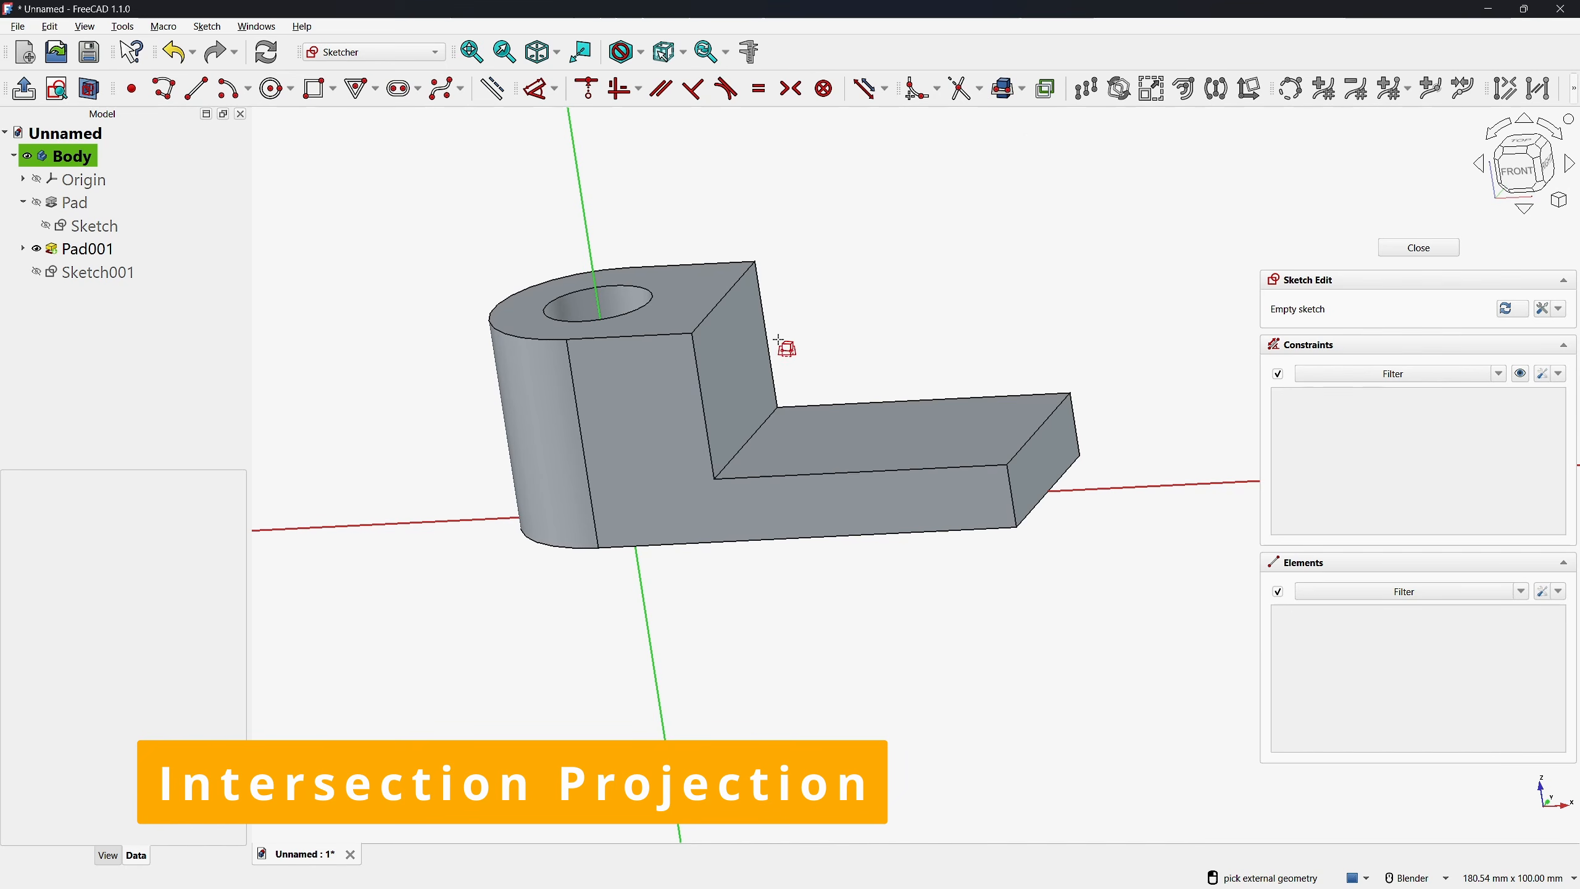
left_click(733, 372)
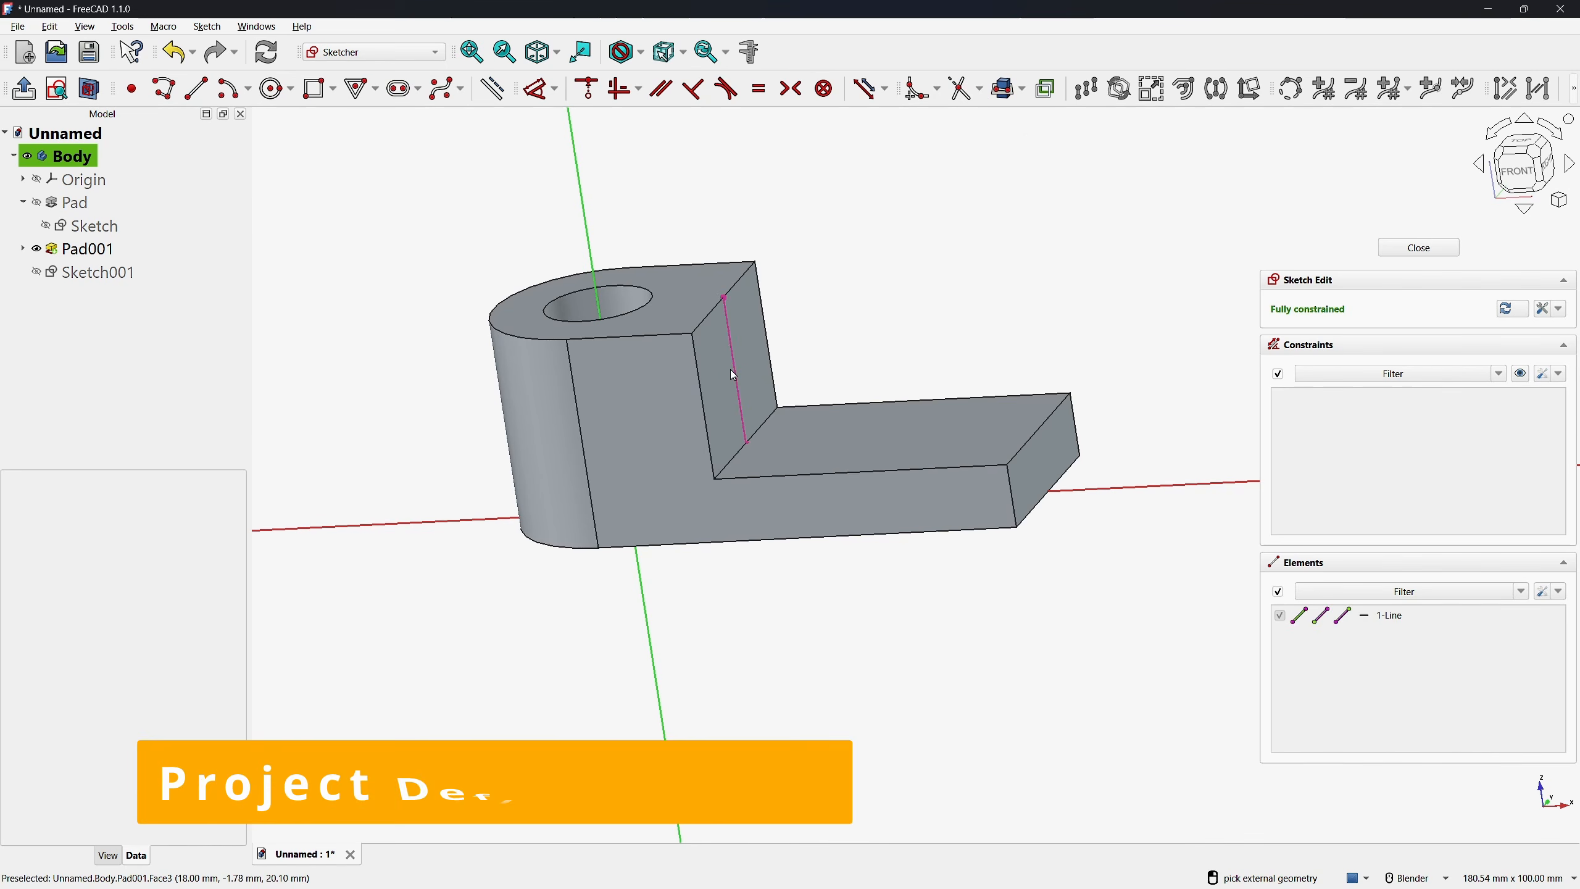
left_click(906, 438)
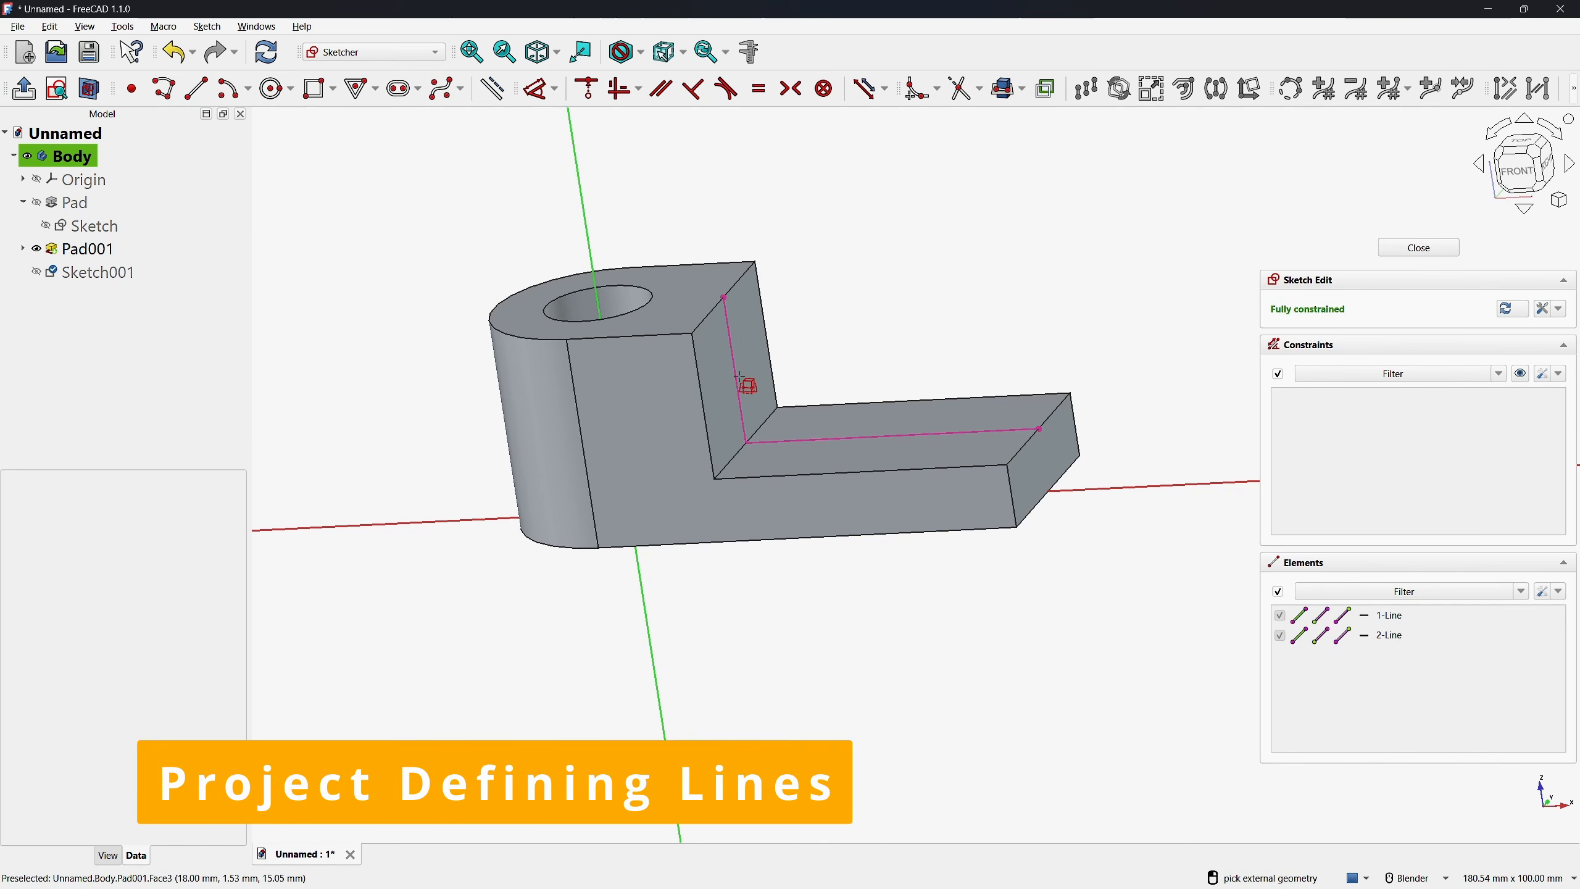
right_click(903, 200)
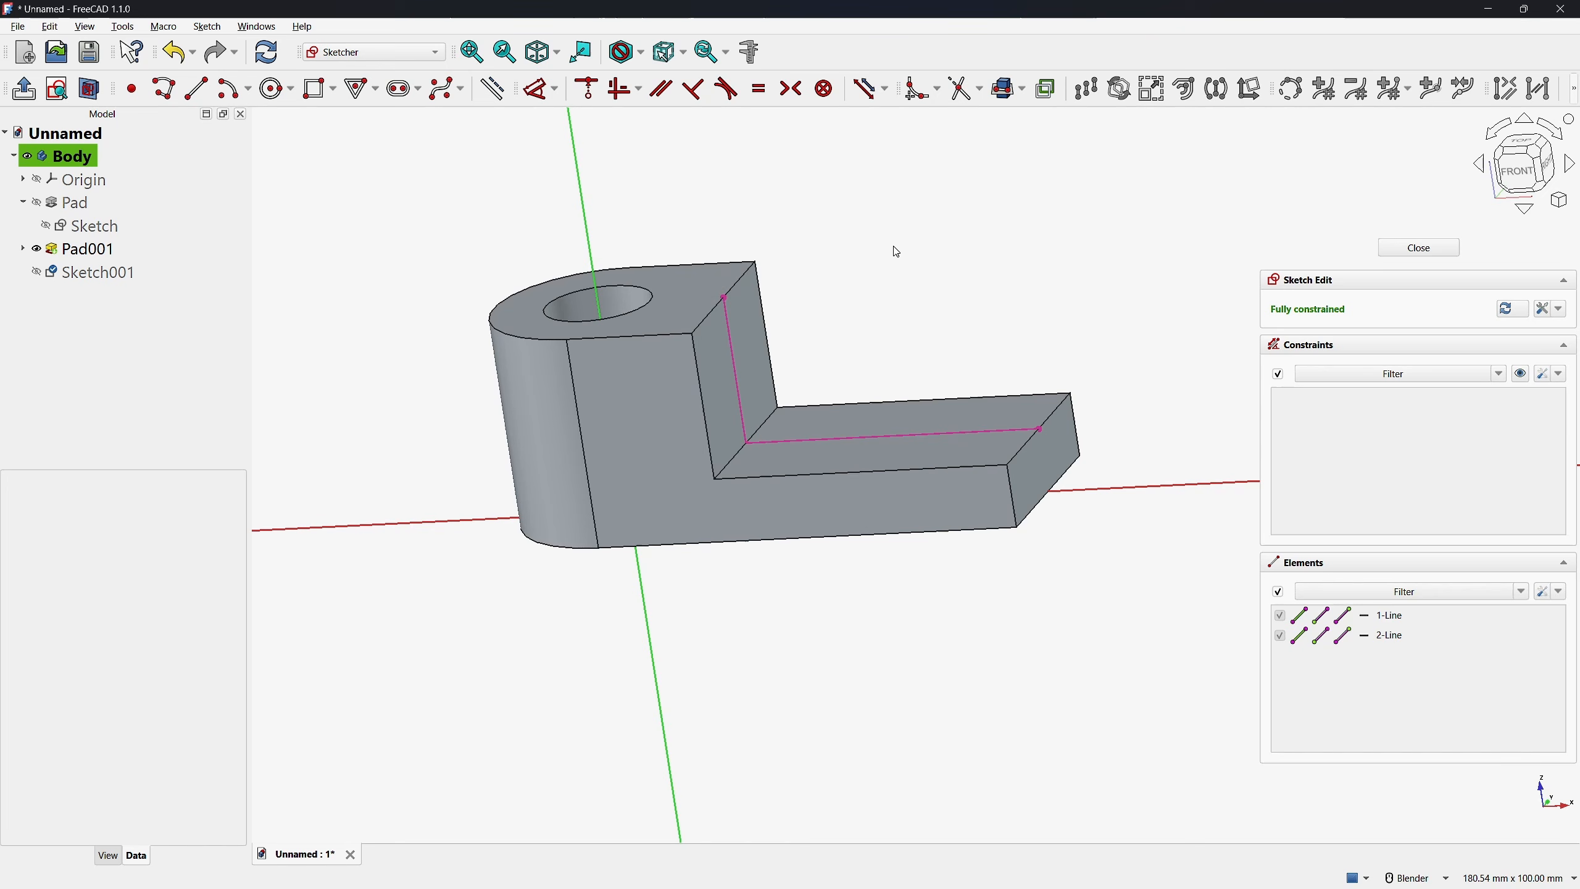
left_click(732, 347)
left_click(873, 437)
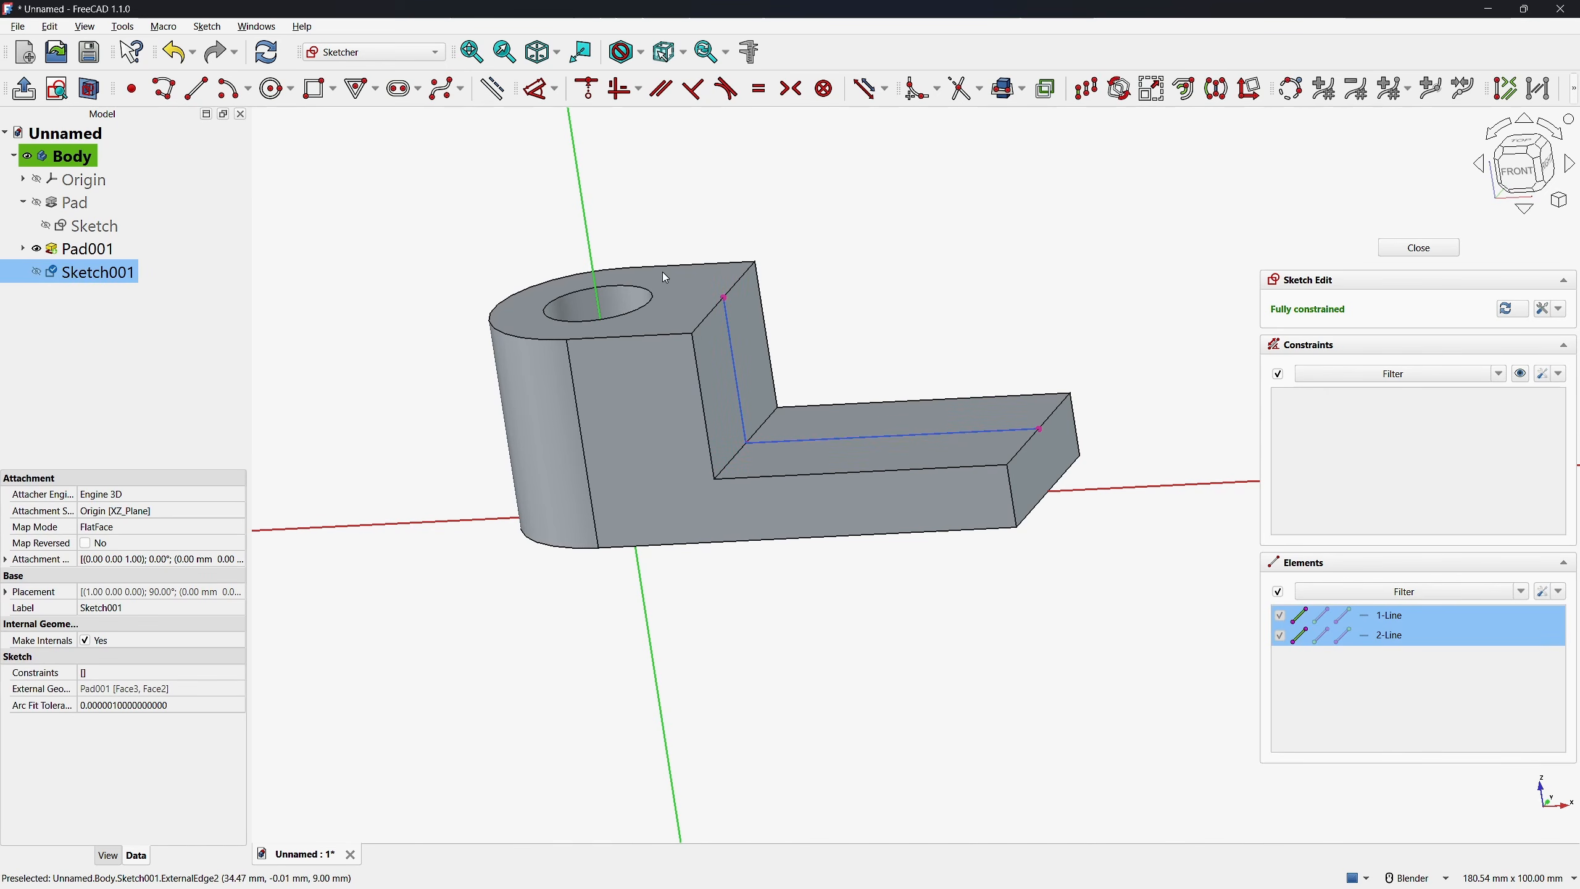
left_click(931, 353)
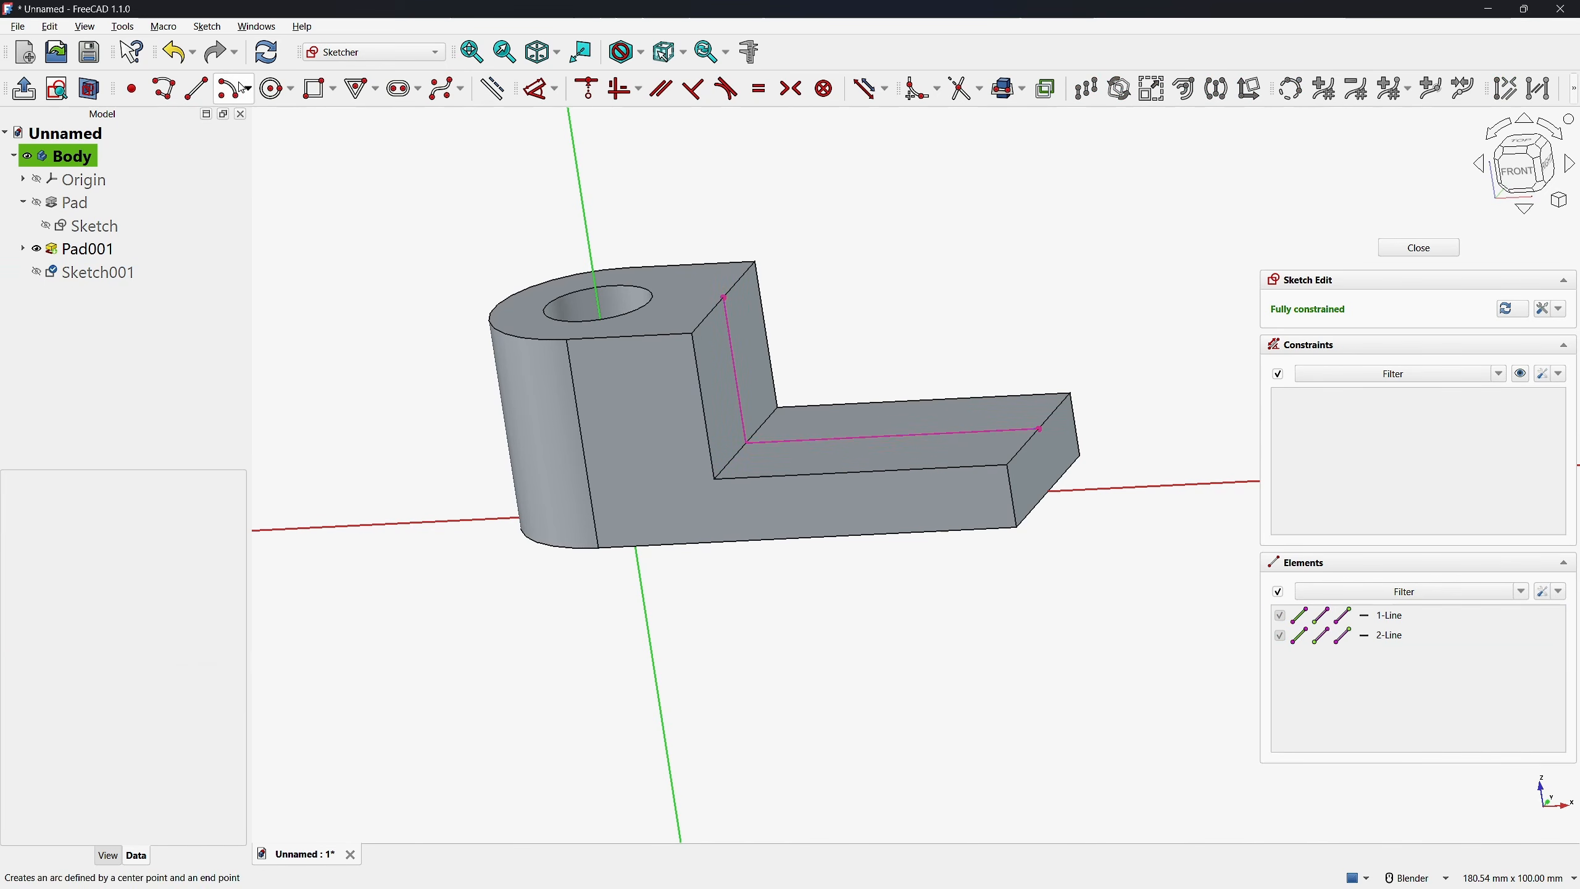
Draw a line joining the outer ends of the two intersection lines to form a triangle, and close the sketch
left_click(195, 88)
left_click(722, 298)
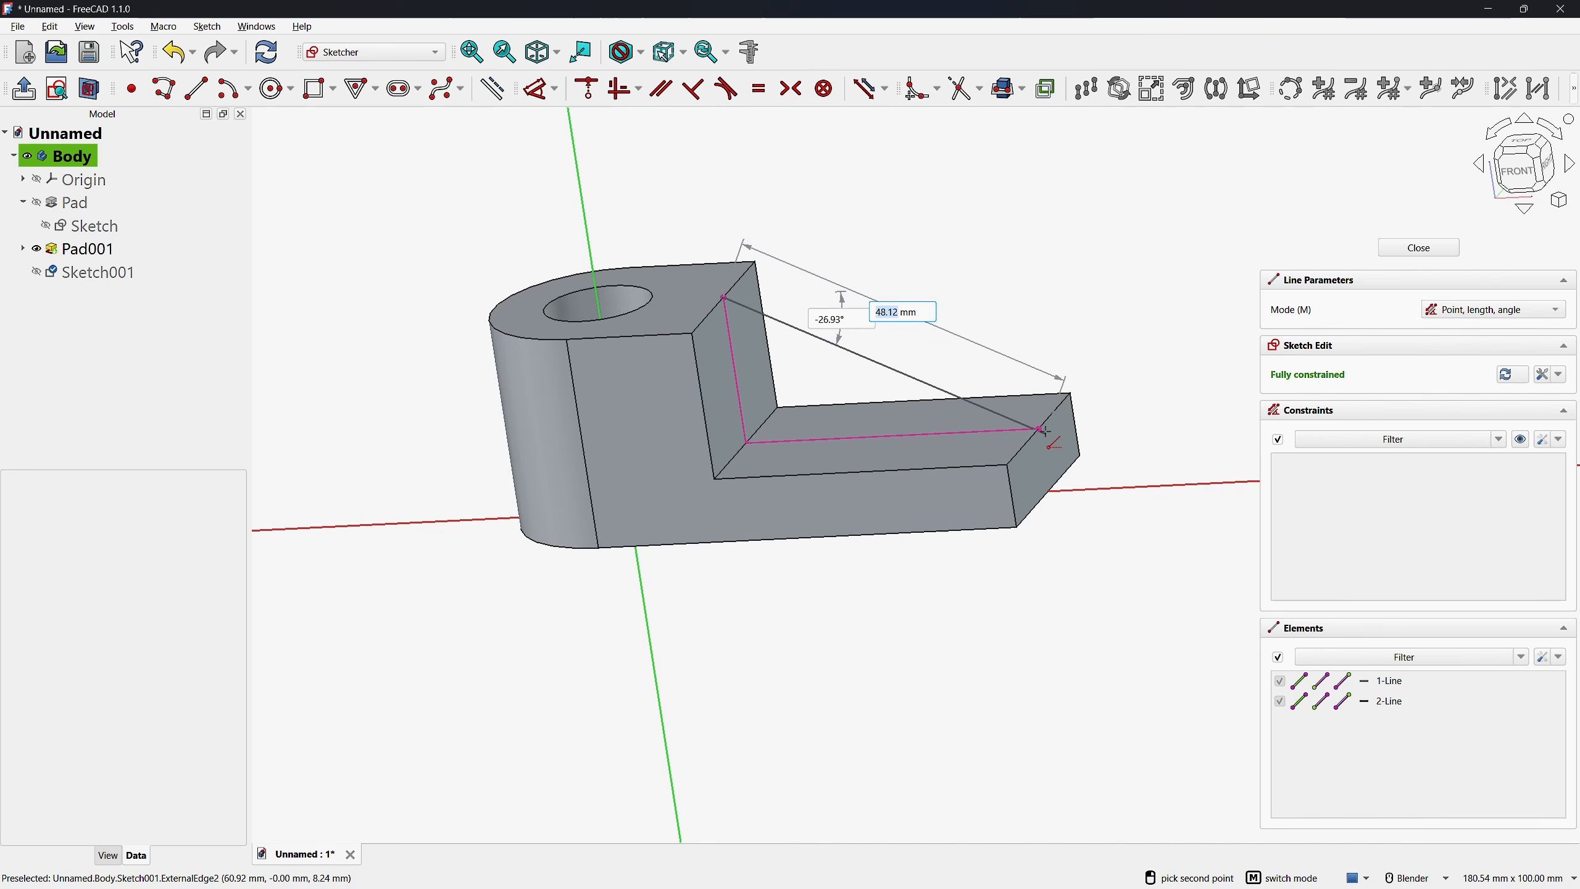
left_click(1039, 430)
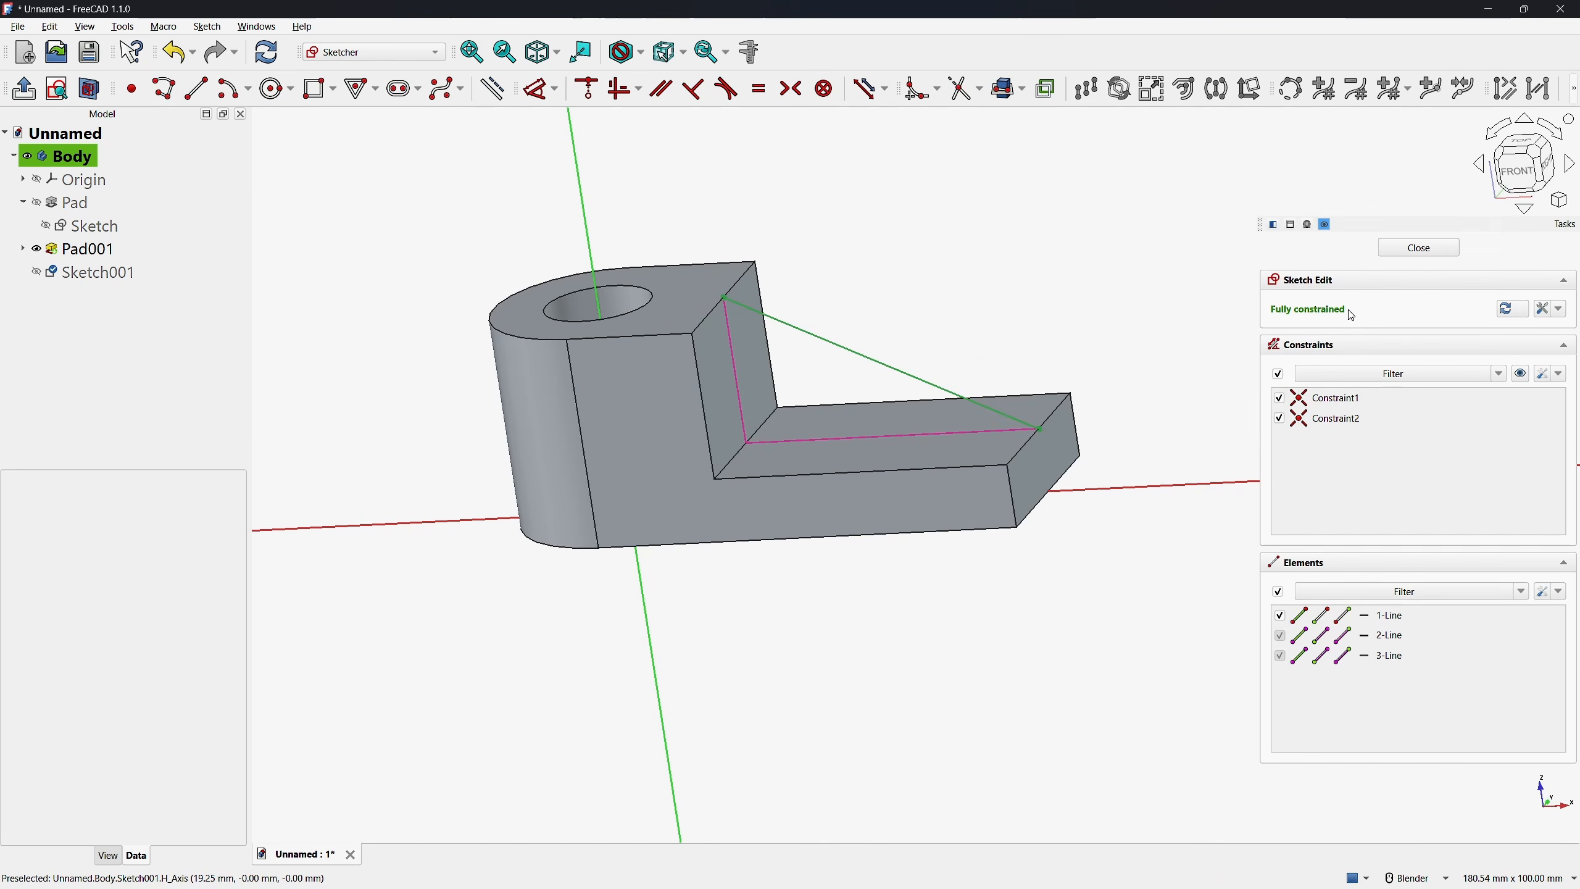
left_click(1418, 248)
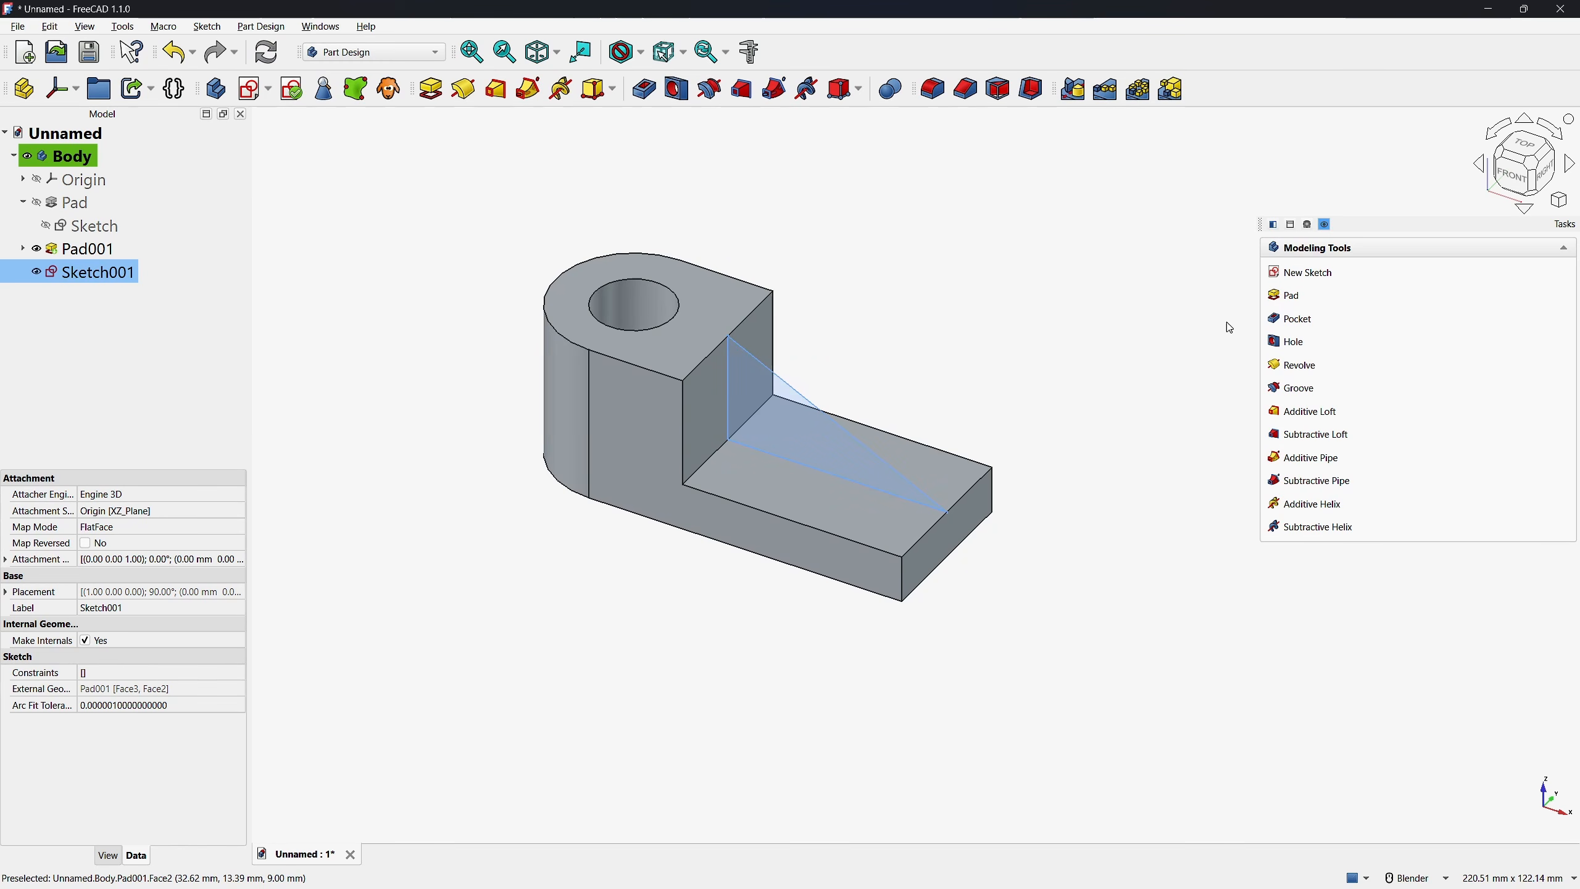
Pad the triangular rib sketch symmetrically with a length of 7 mm
left_click(1285, 297)
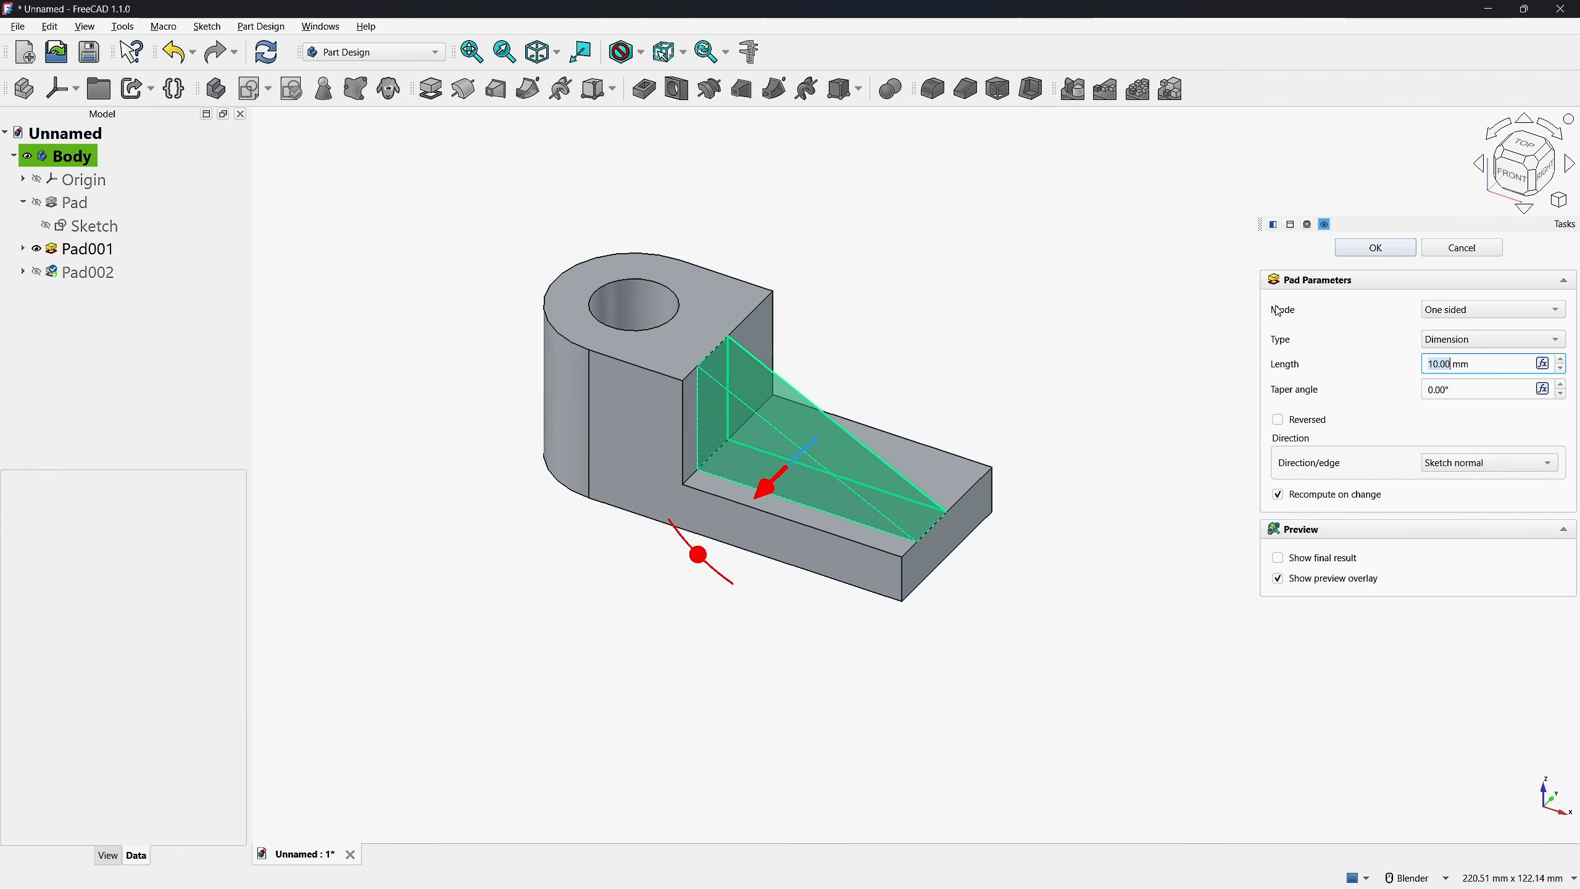
left_click(1455, 311)
left_click(1465, 348)
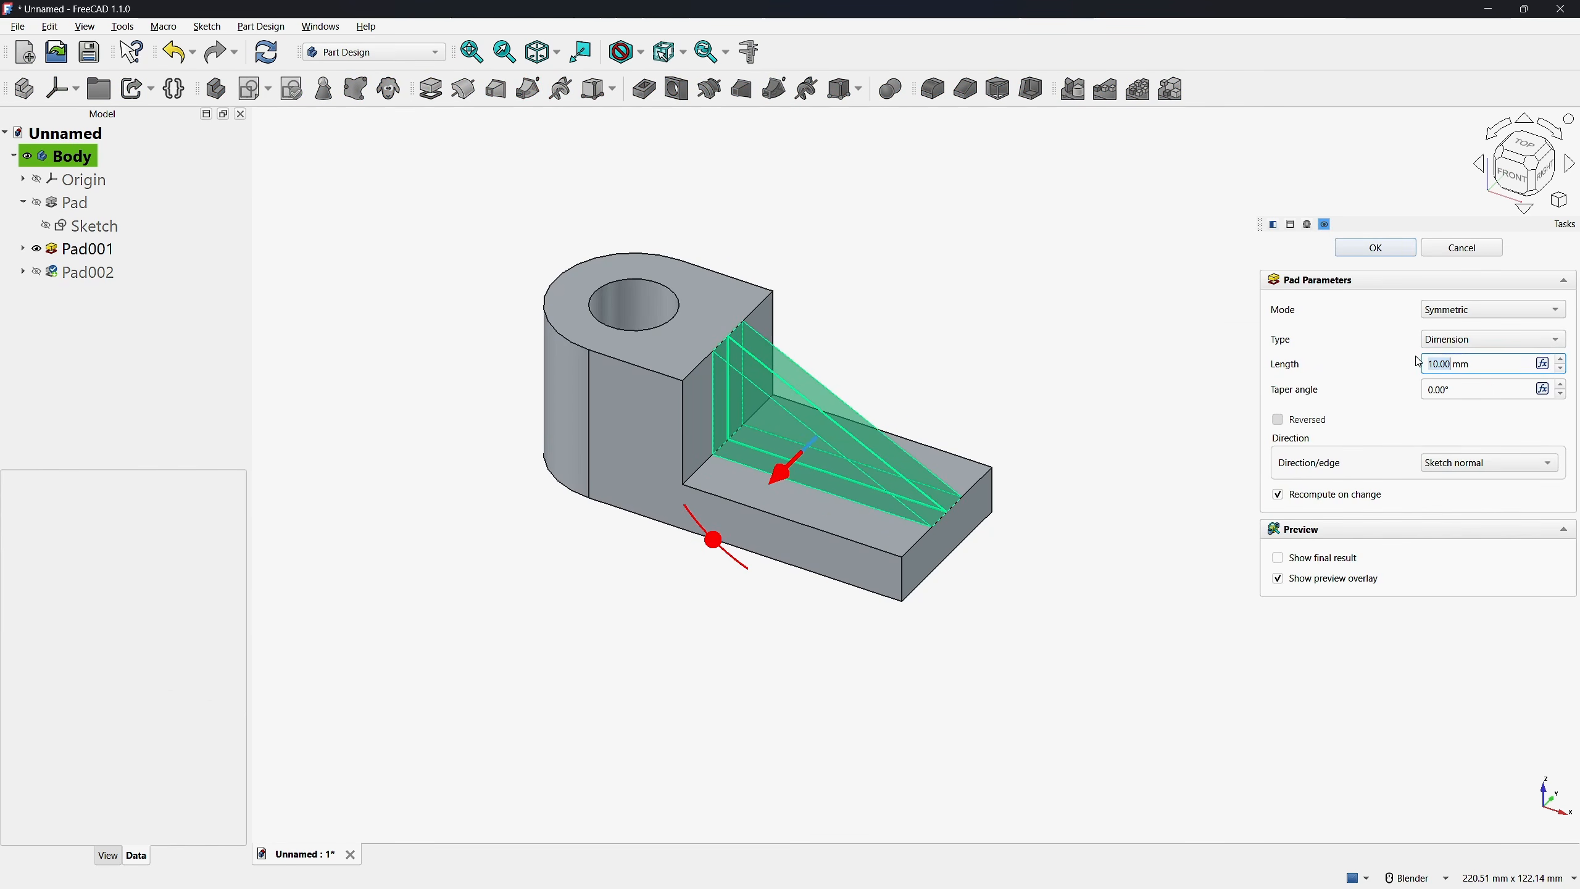
left_click(1545, 169)
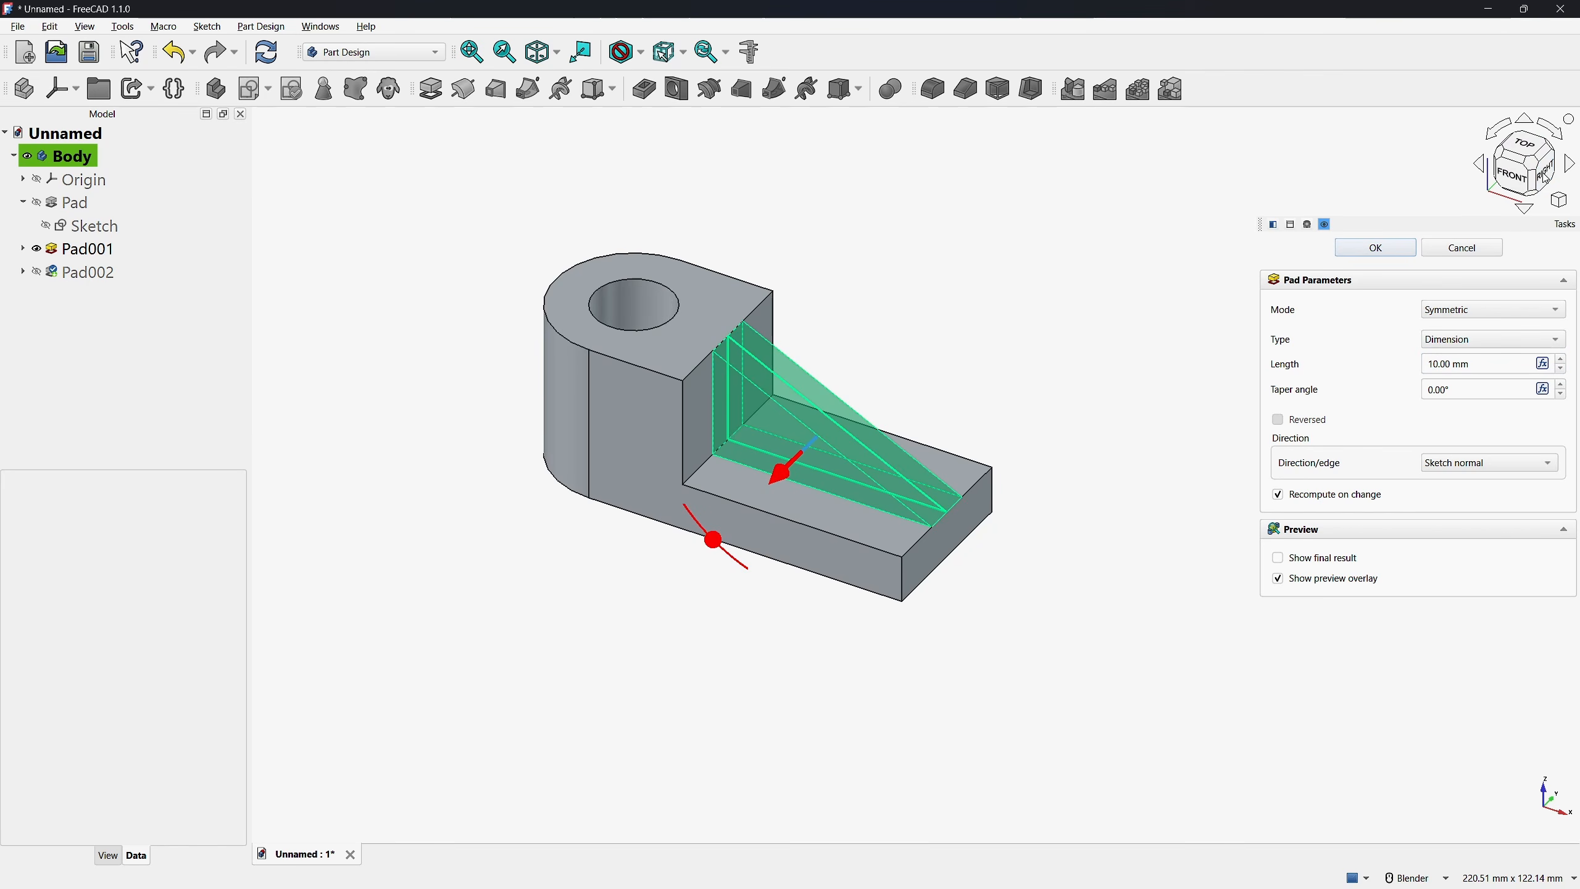
left_click(1477, 371)
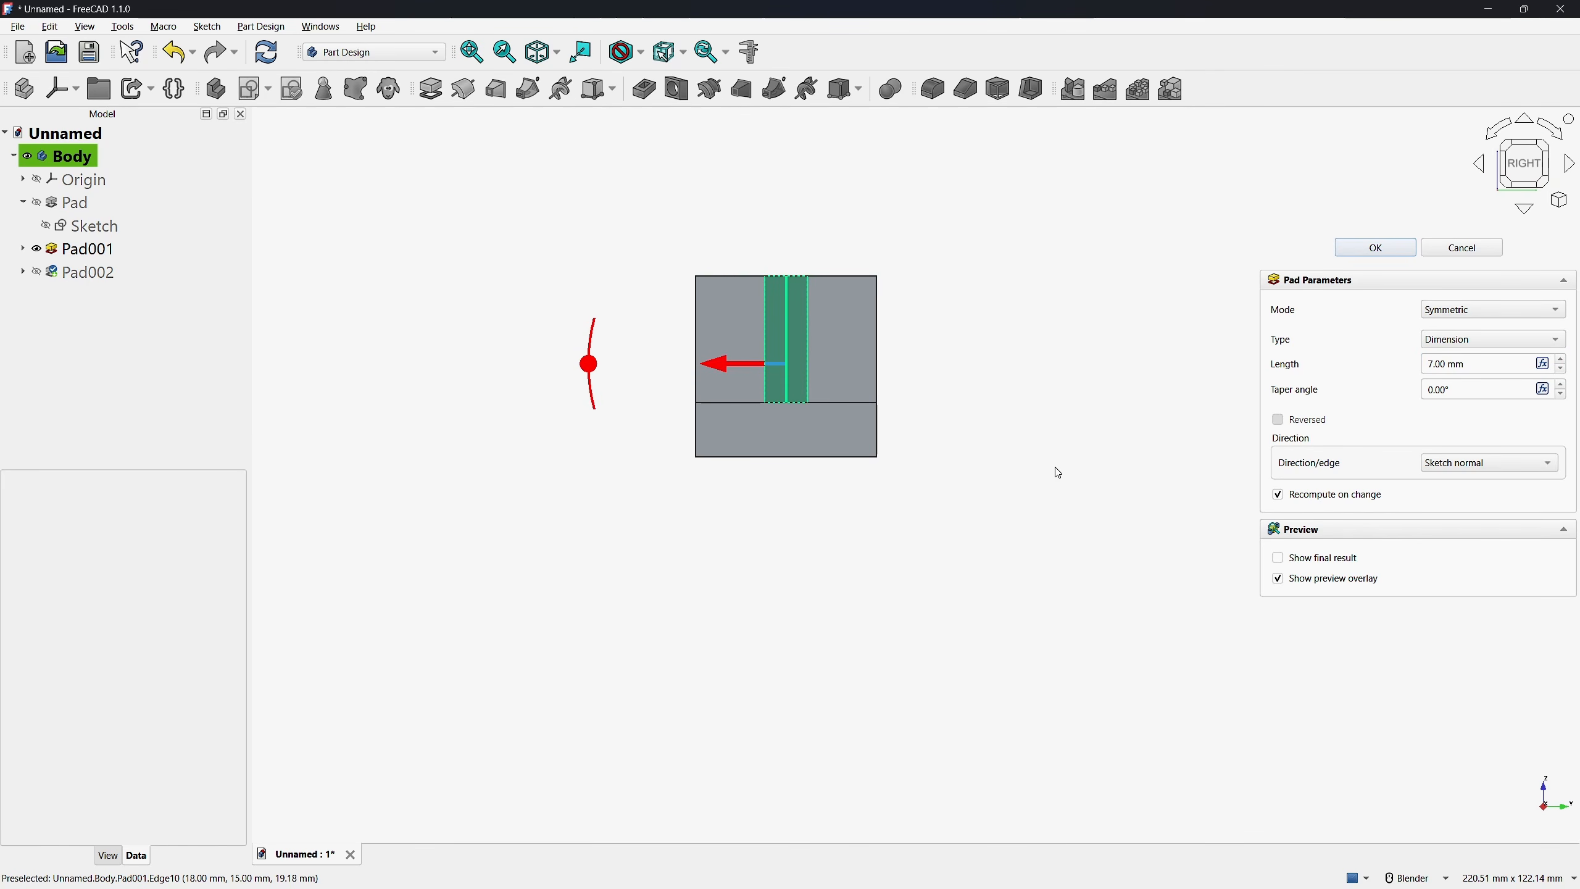
left_click(1373, 248)
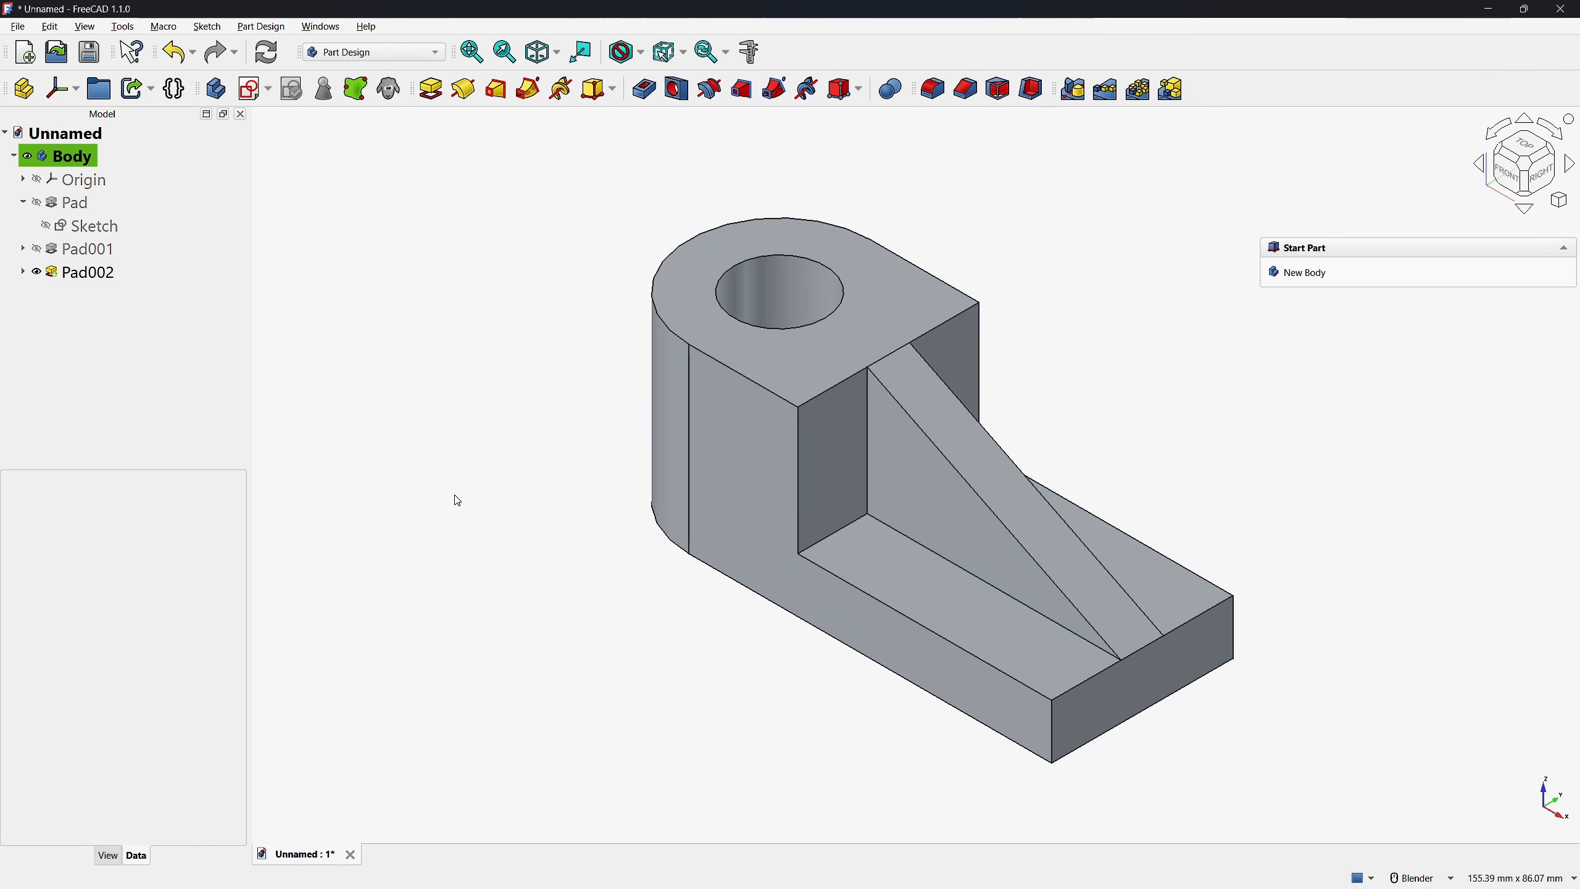
Chamfer the two vertical corner edges at the free end of the base plate with an equal distance of 9 mm
scroll(458, 501, "down", 1)
left_click(966, 92)
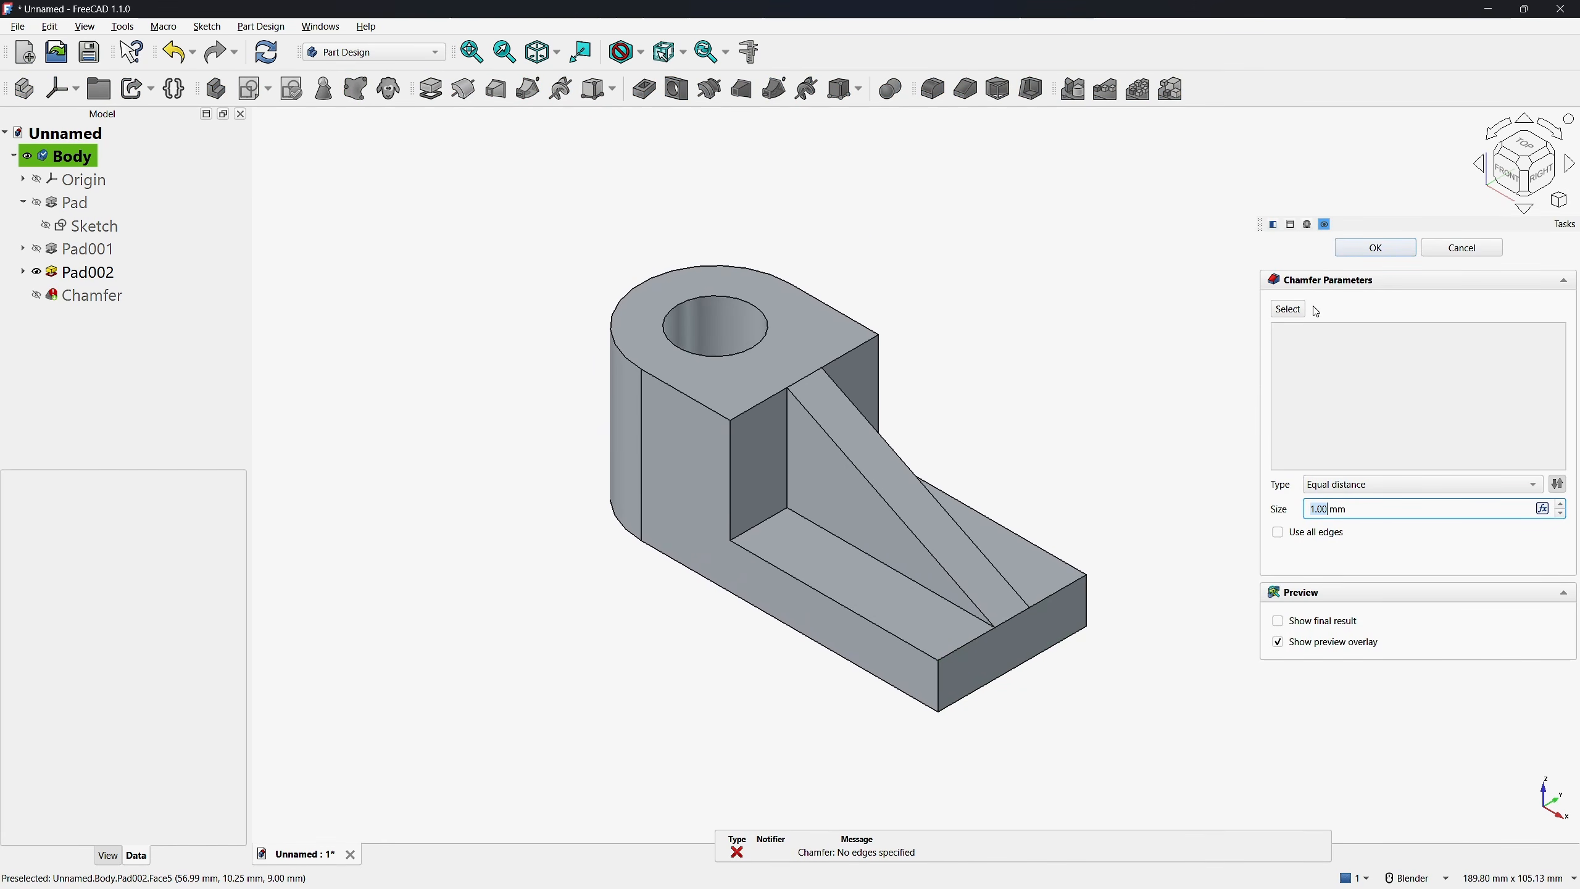
left_click(1288, 310)
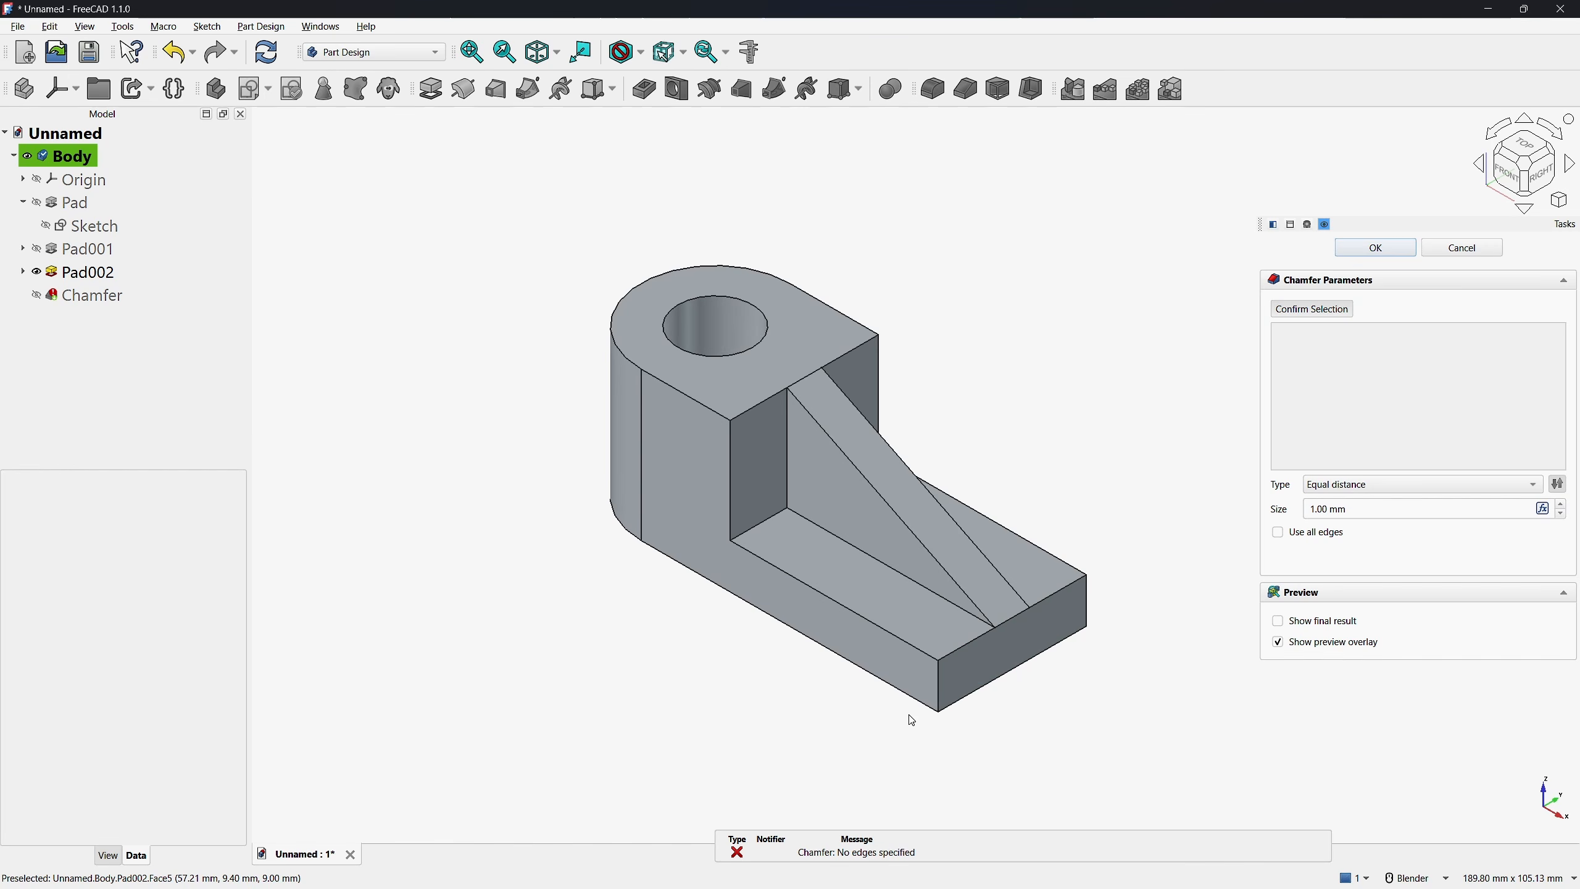
left_click(939, 684)
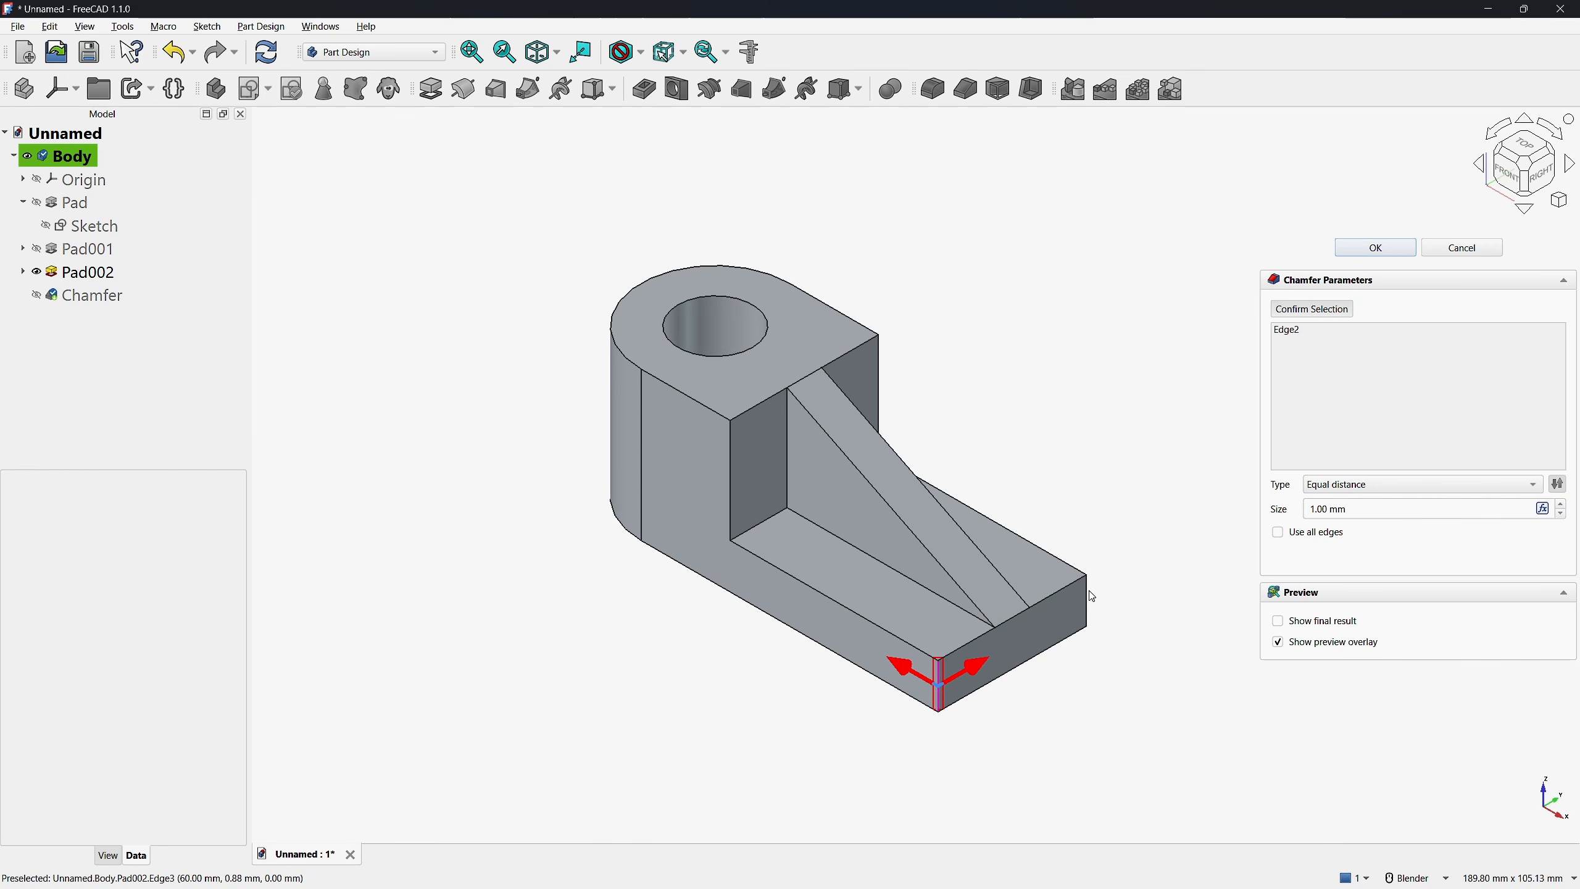
left_click(1360, 509)
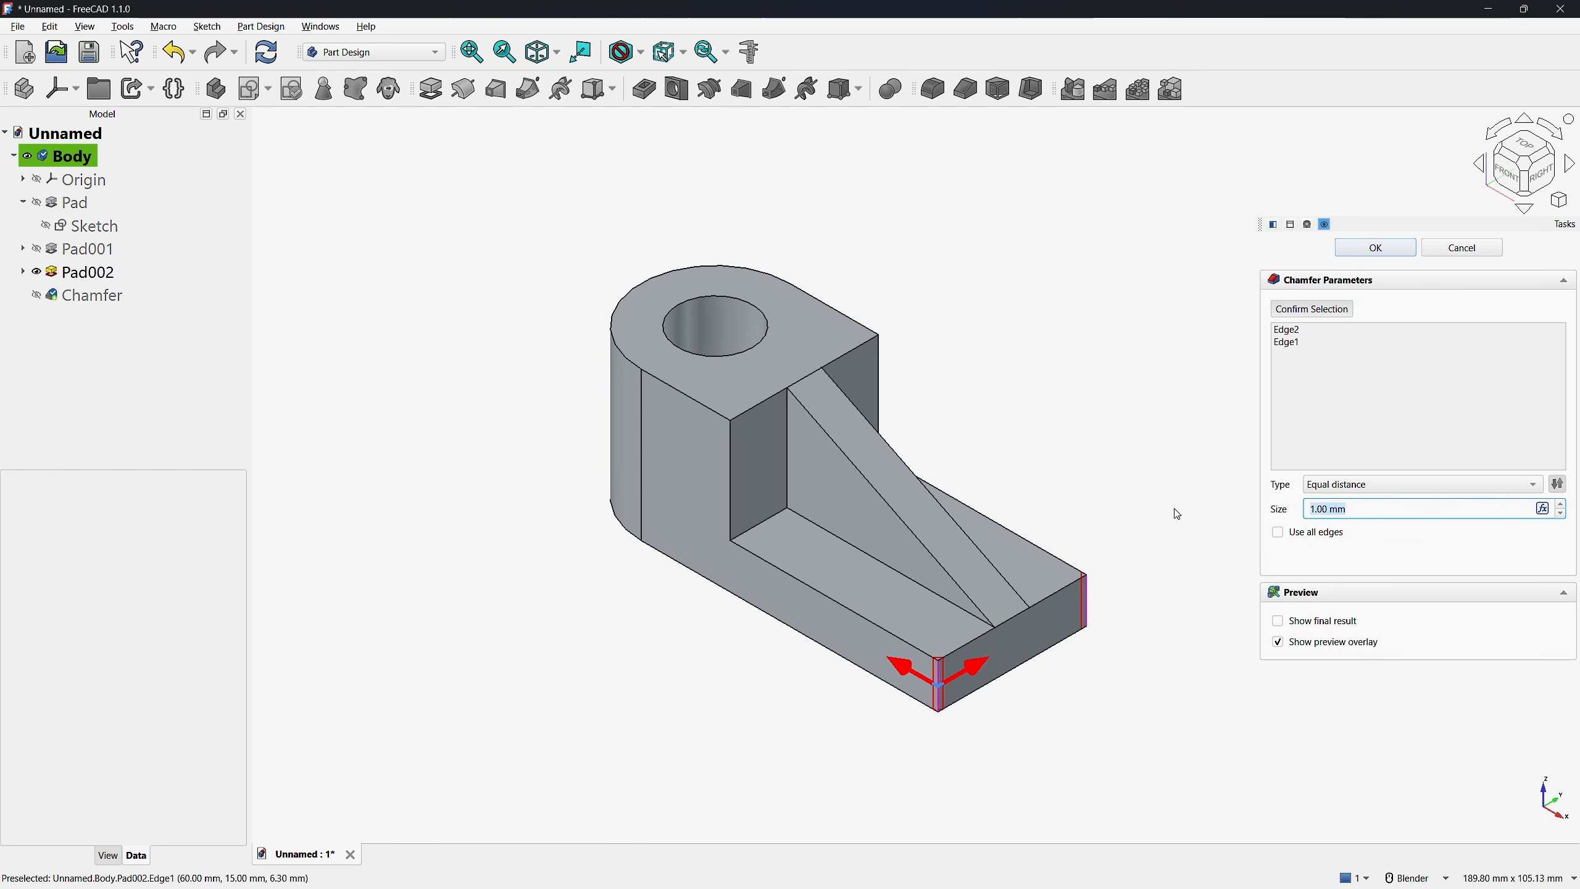
left_click(1375, 247)
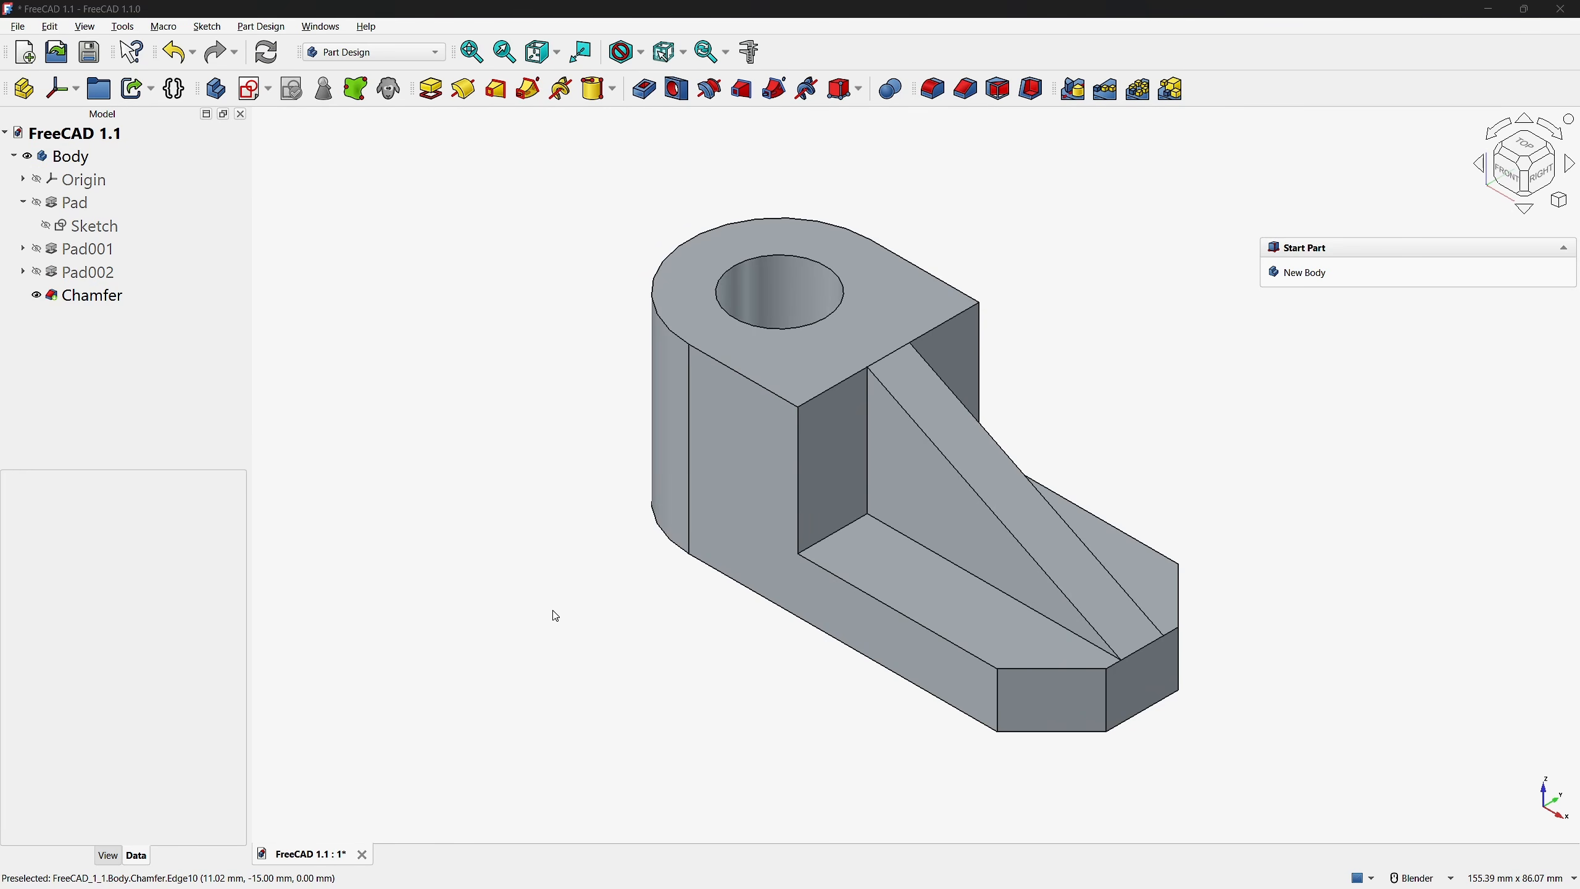
Measure a long upper edge of the low plate, the side face's area, and the distance between the plate's two parallel upper edges
left_click(861, 593)
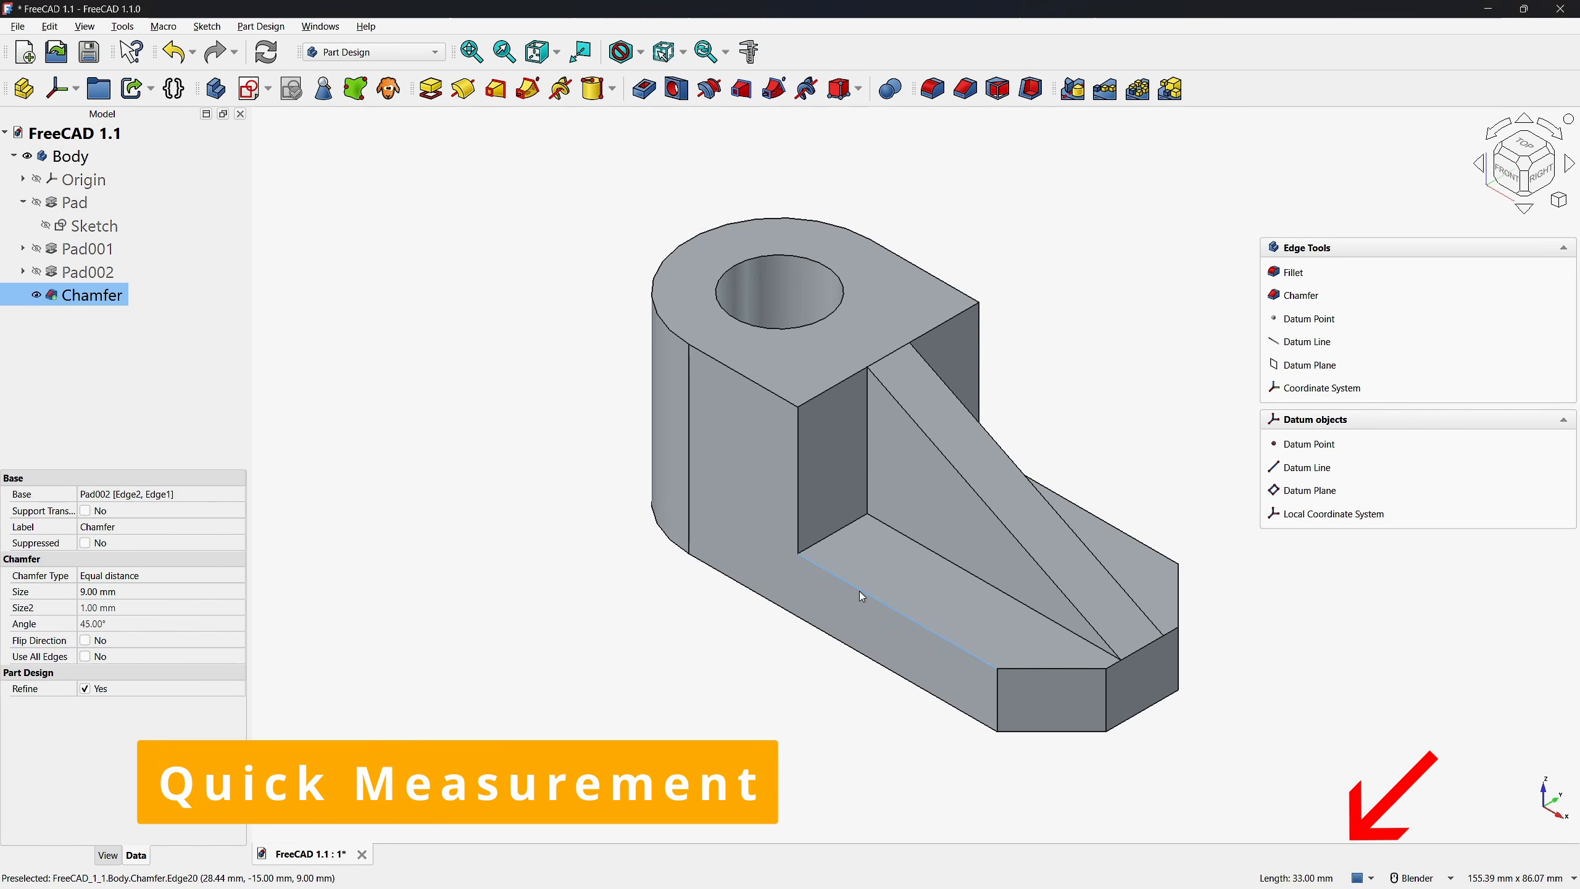
left_click(769, 472)
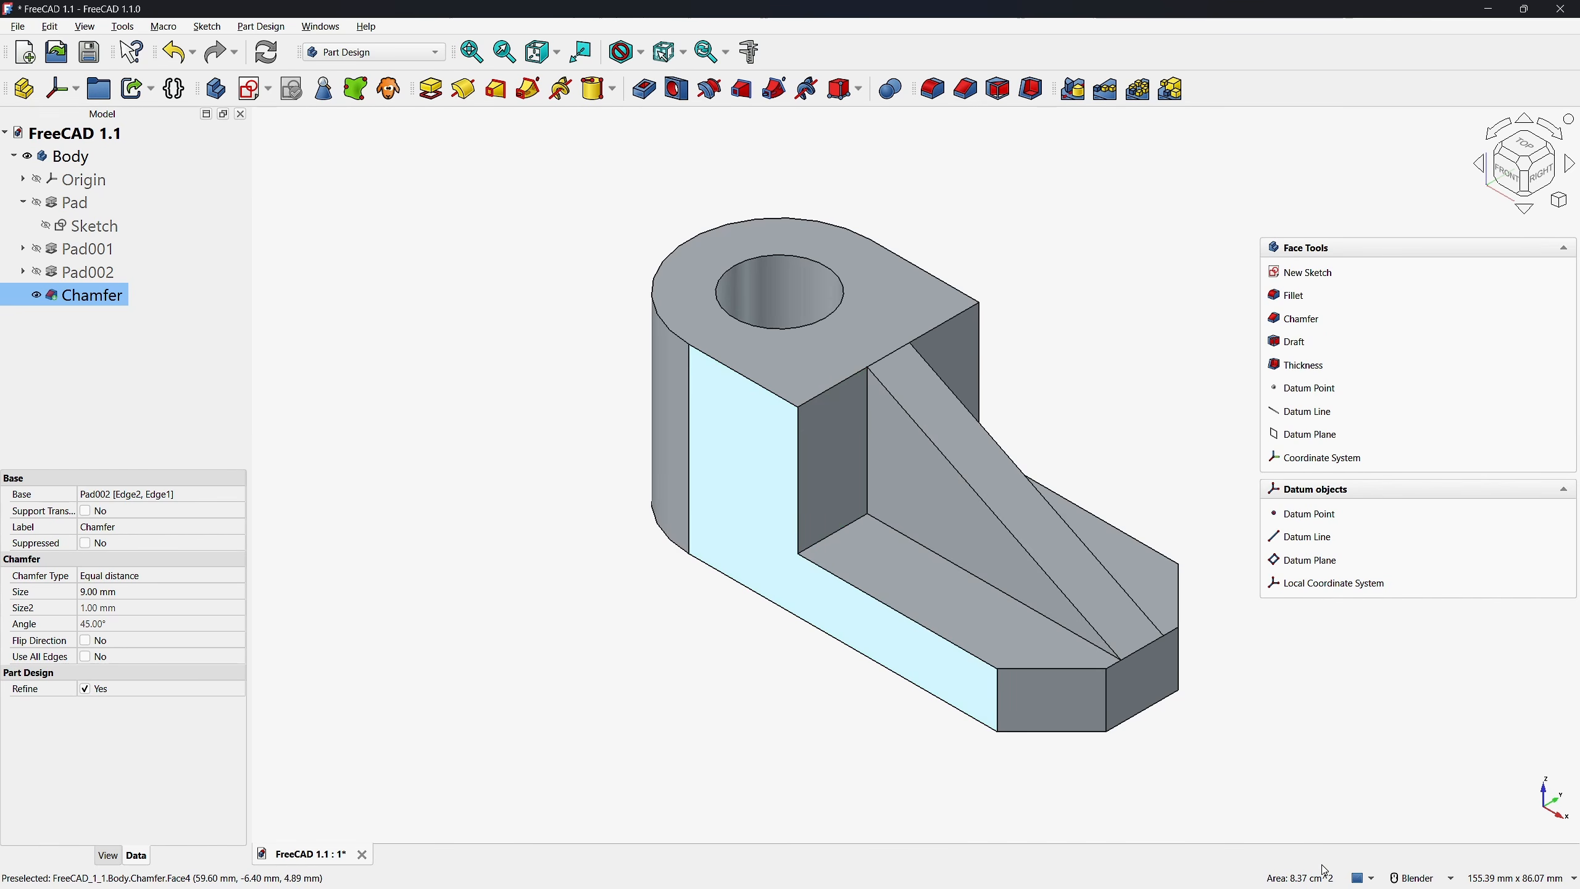
left_click(928, 645)
left_click(930, 633)
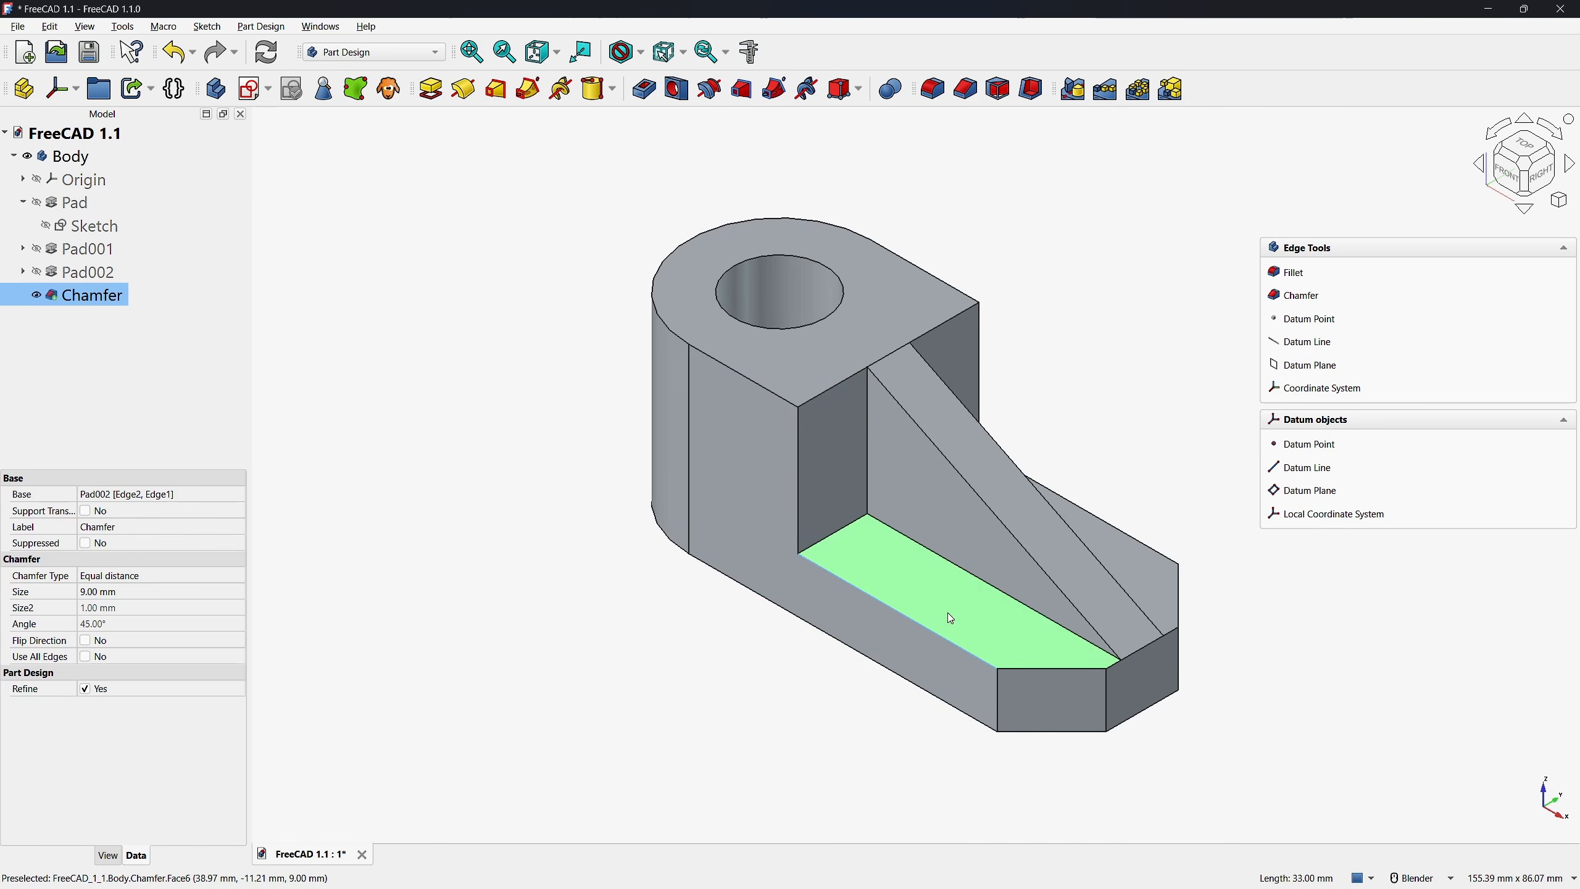
left_click(1143, 545, "ctrl")
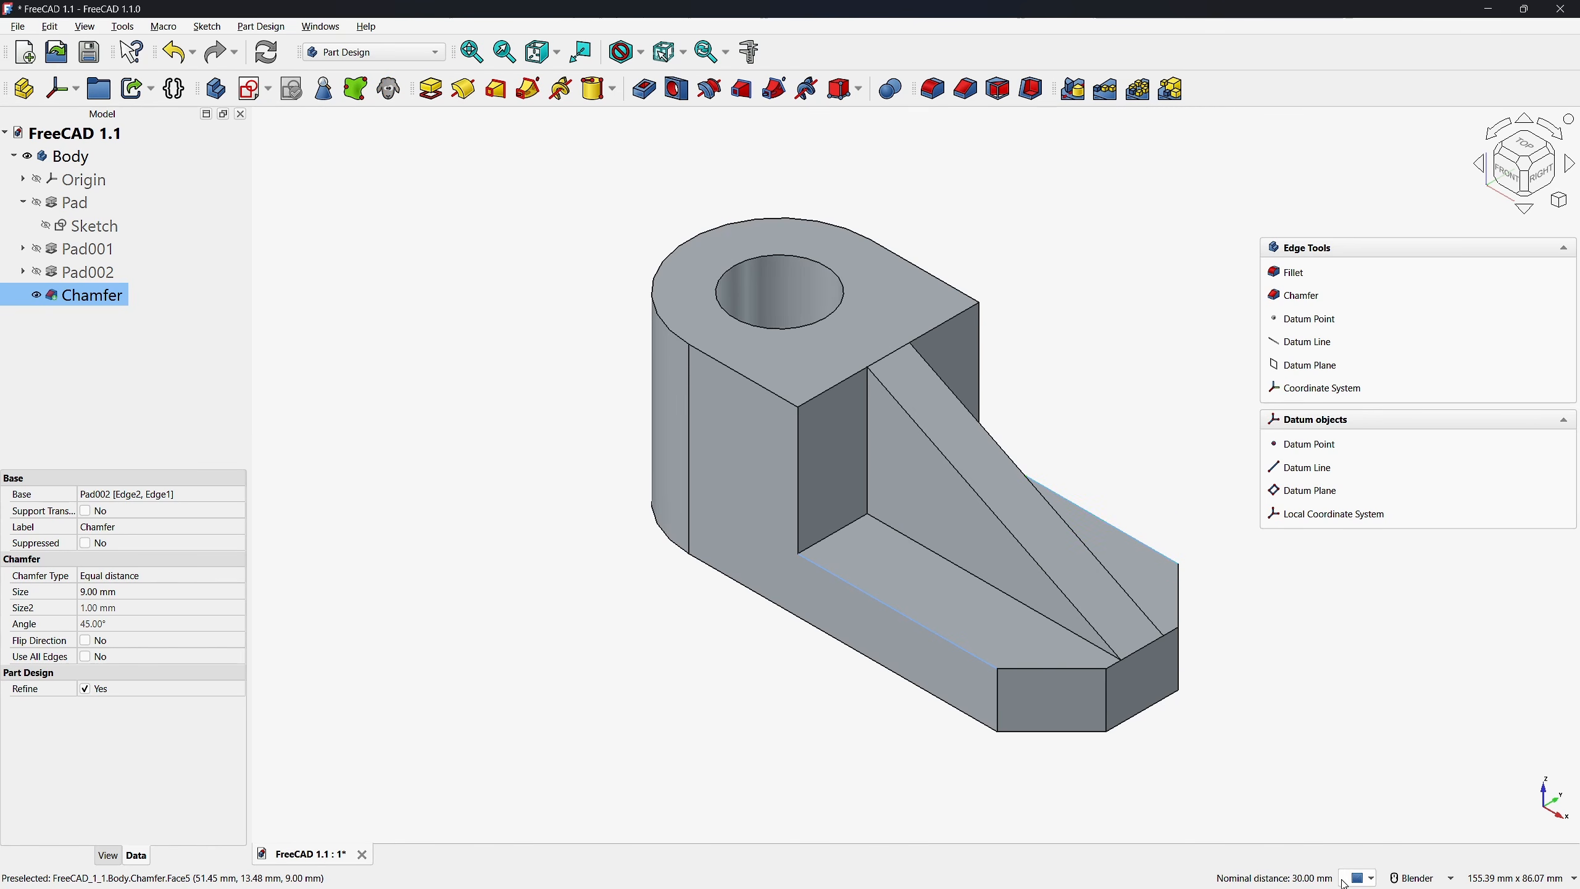
left_click(837, 722)
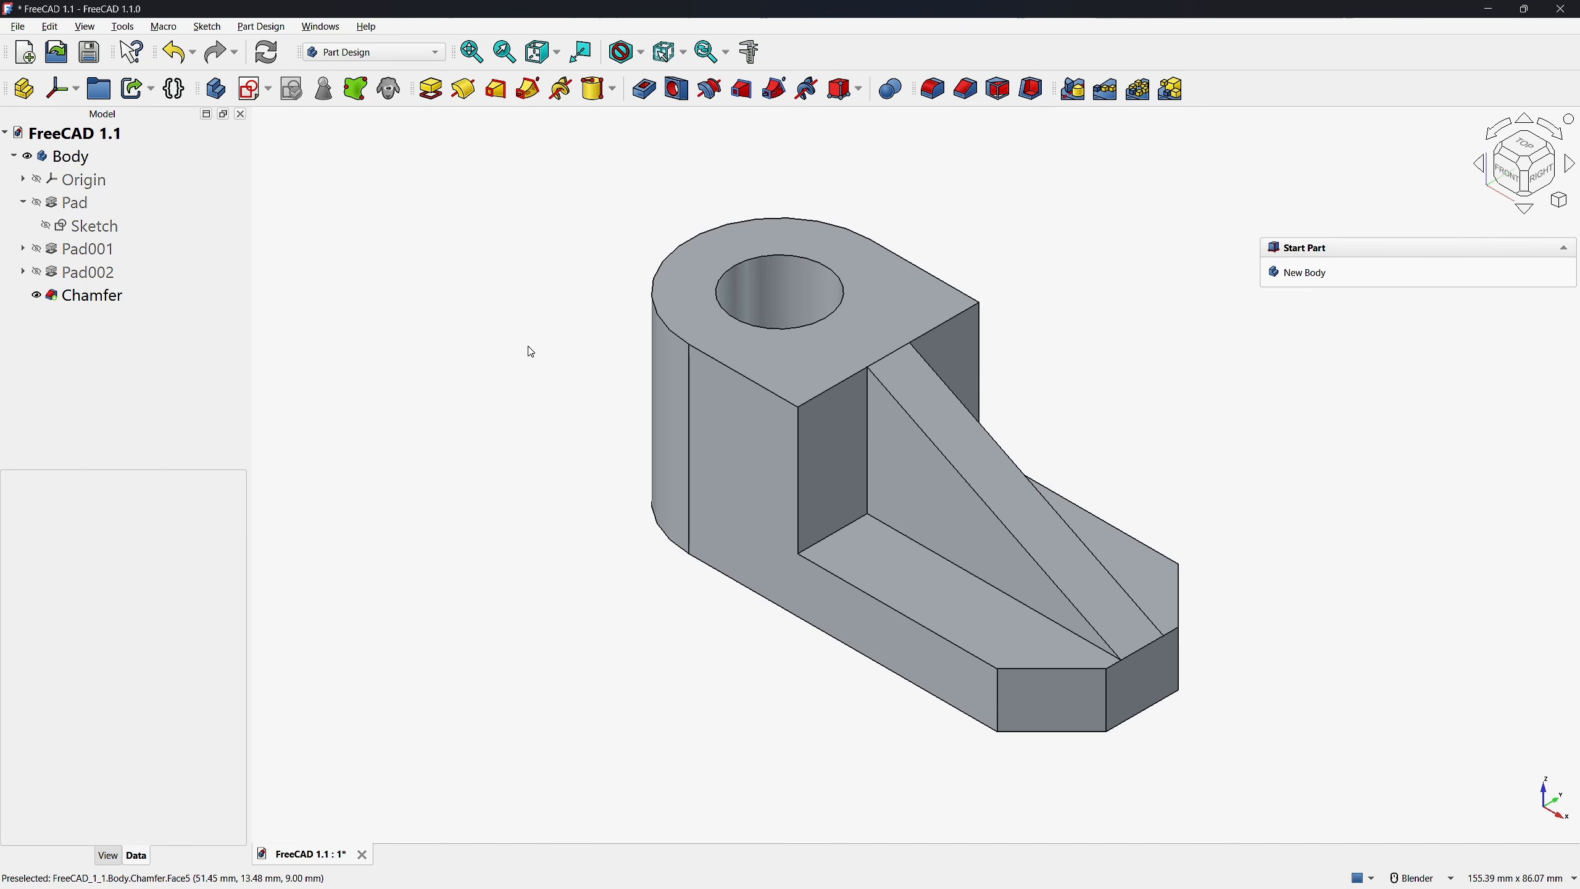
Create a new body containing an additive cylinder with a radius of 7.5 mm and a height of 30 mm
left_click(218, 92)
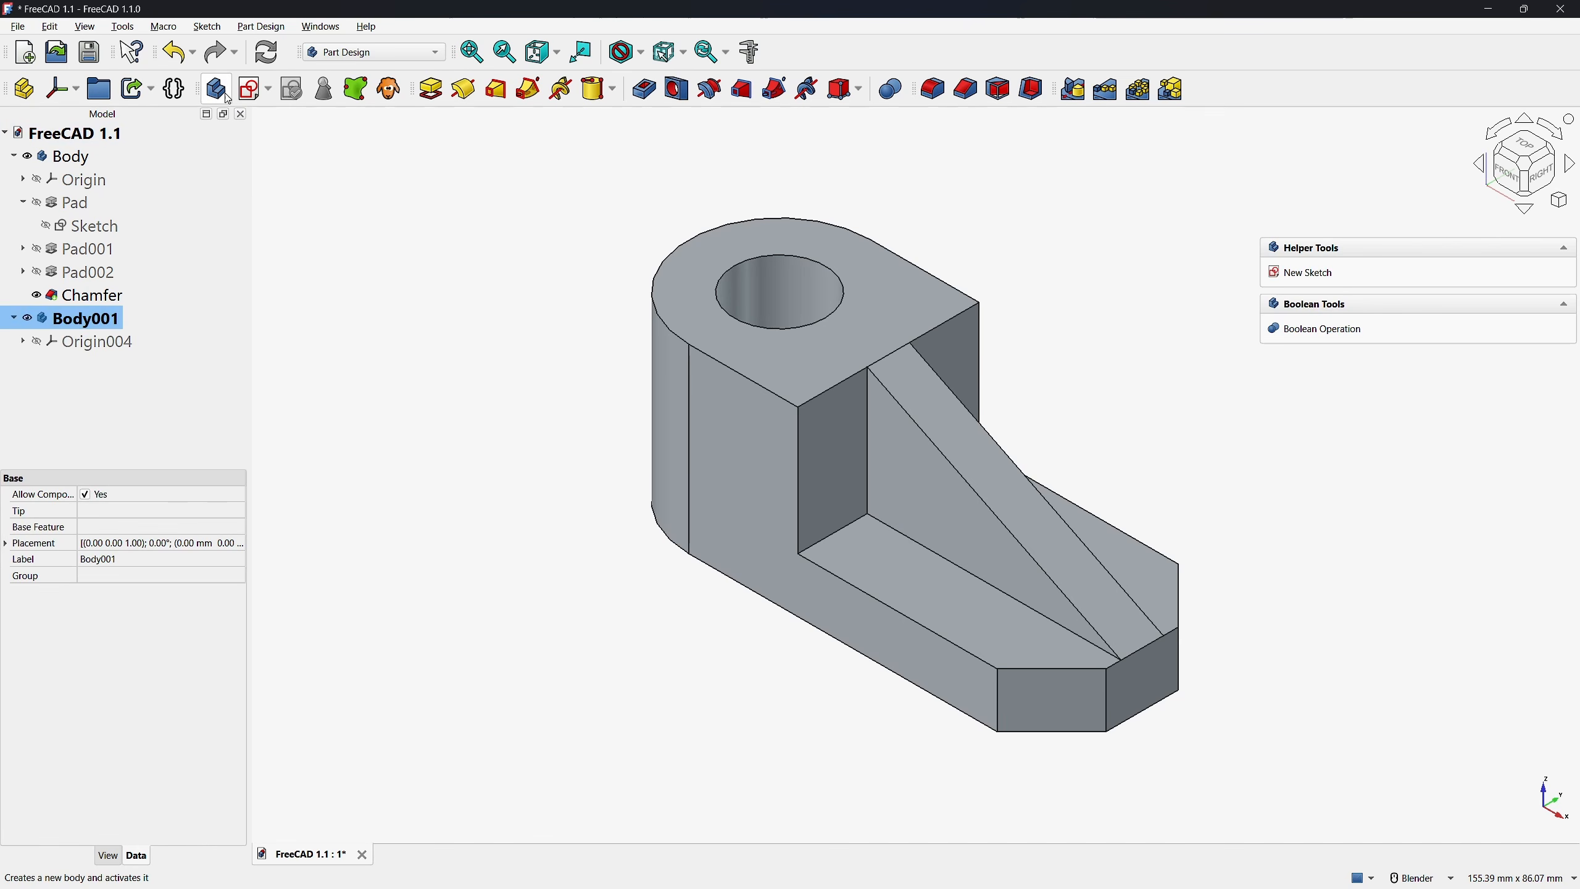
left_click(594, 90)
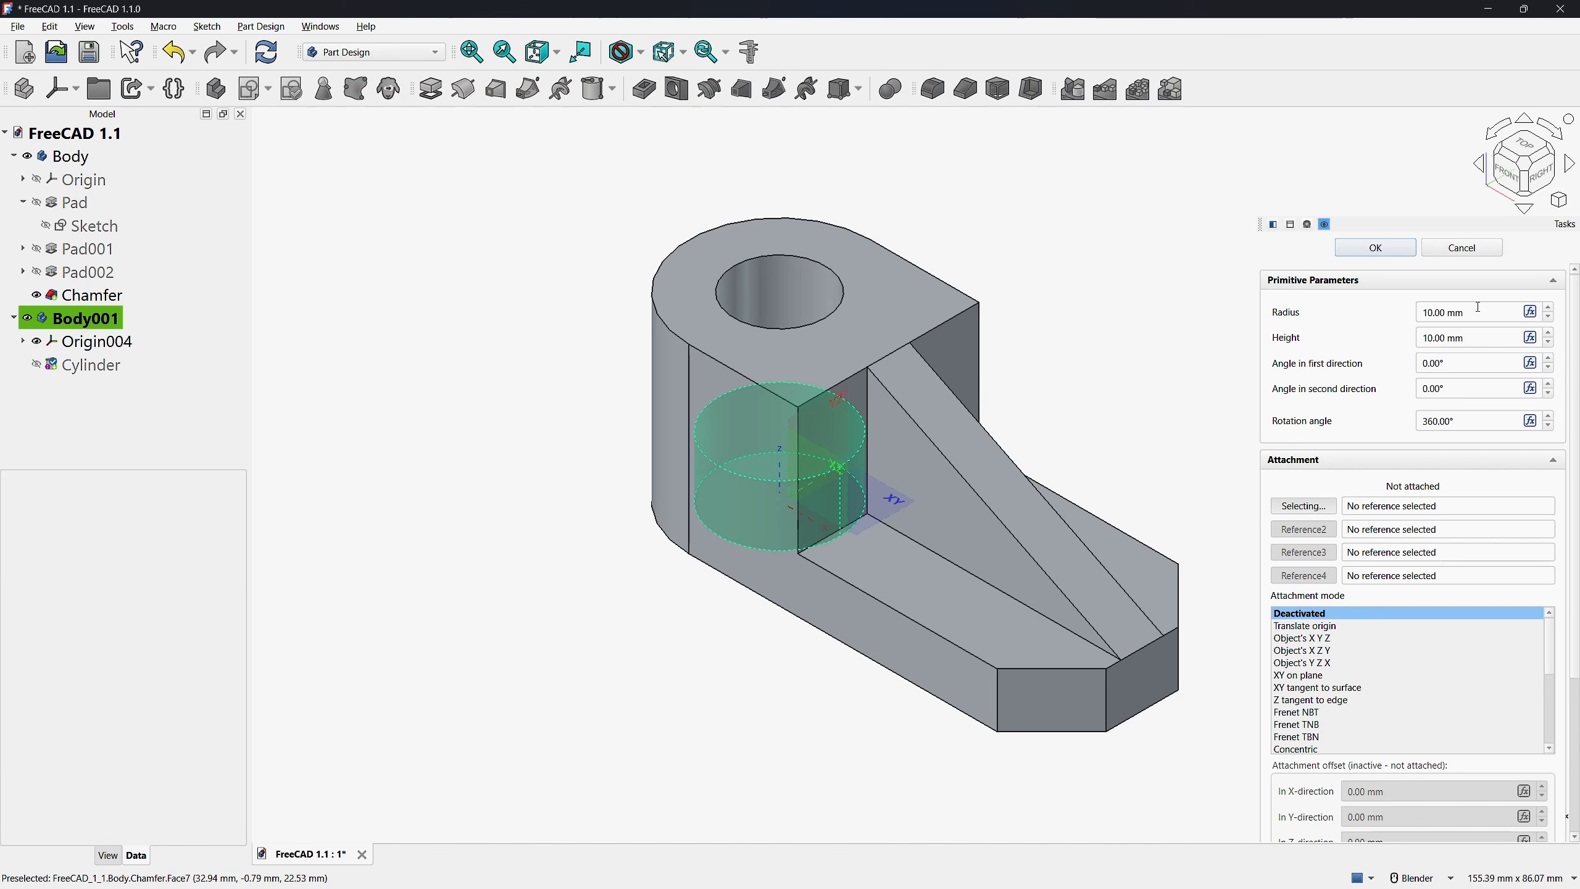
left_click(1474, 312)
type("7.5")
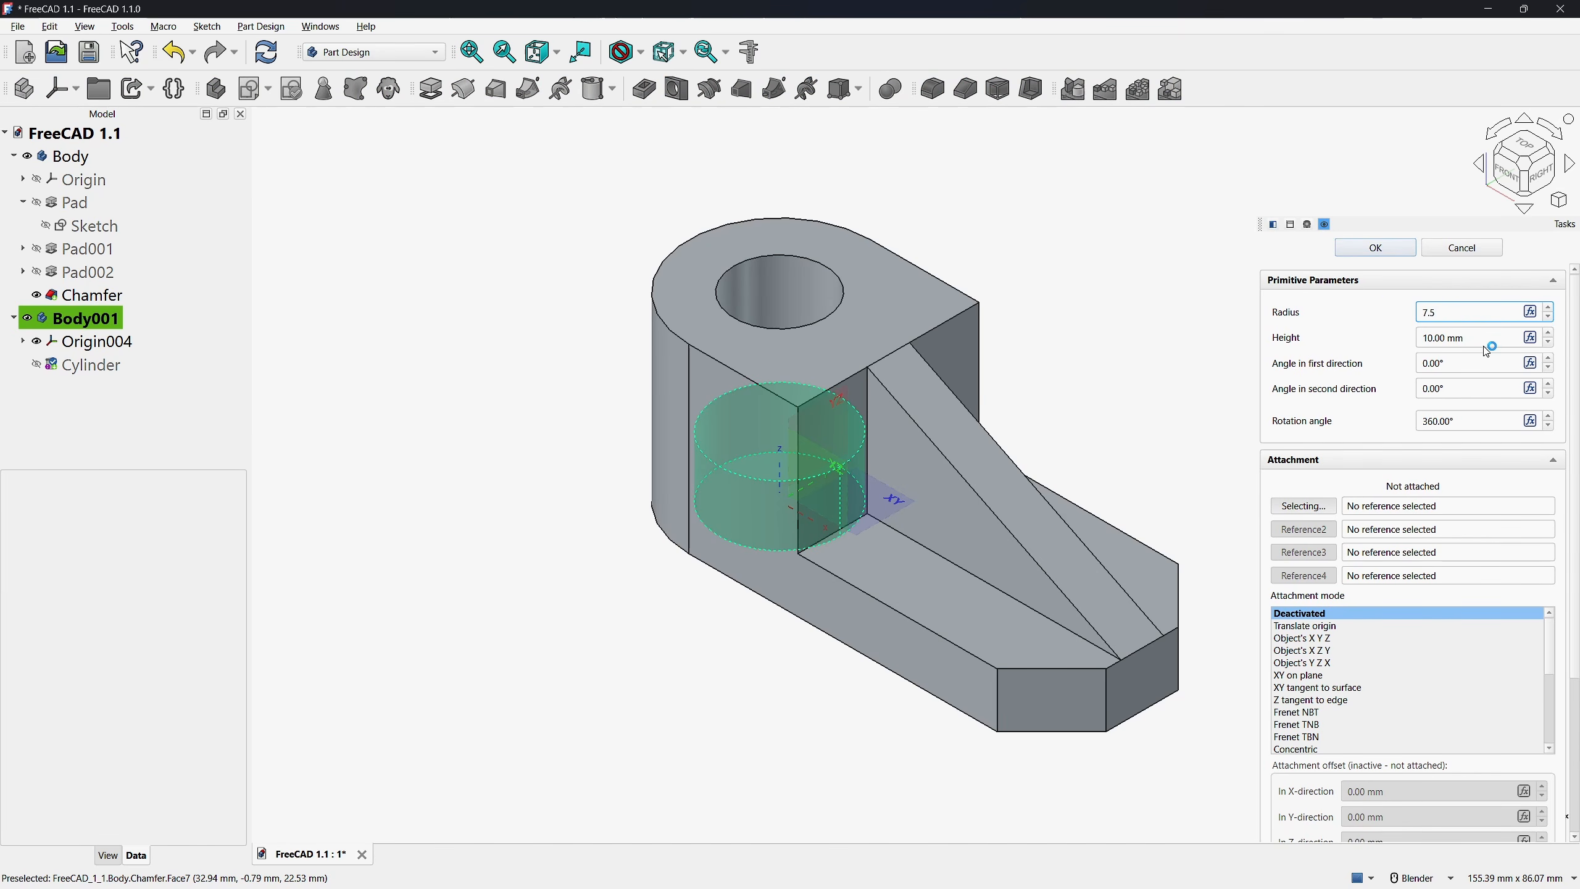
key("Tab")
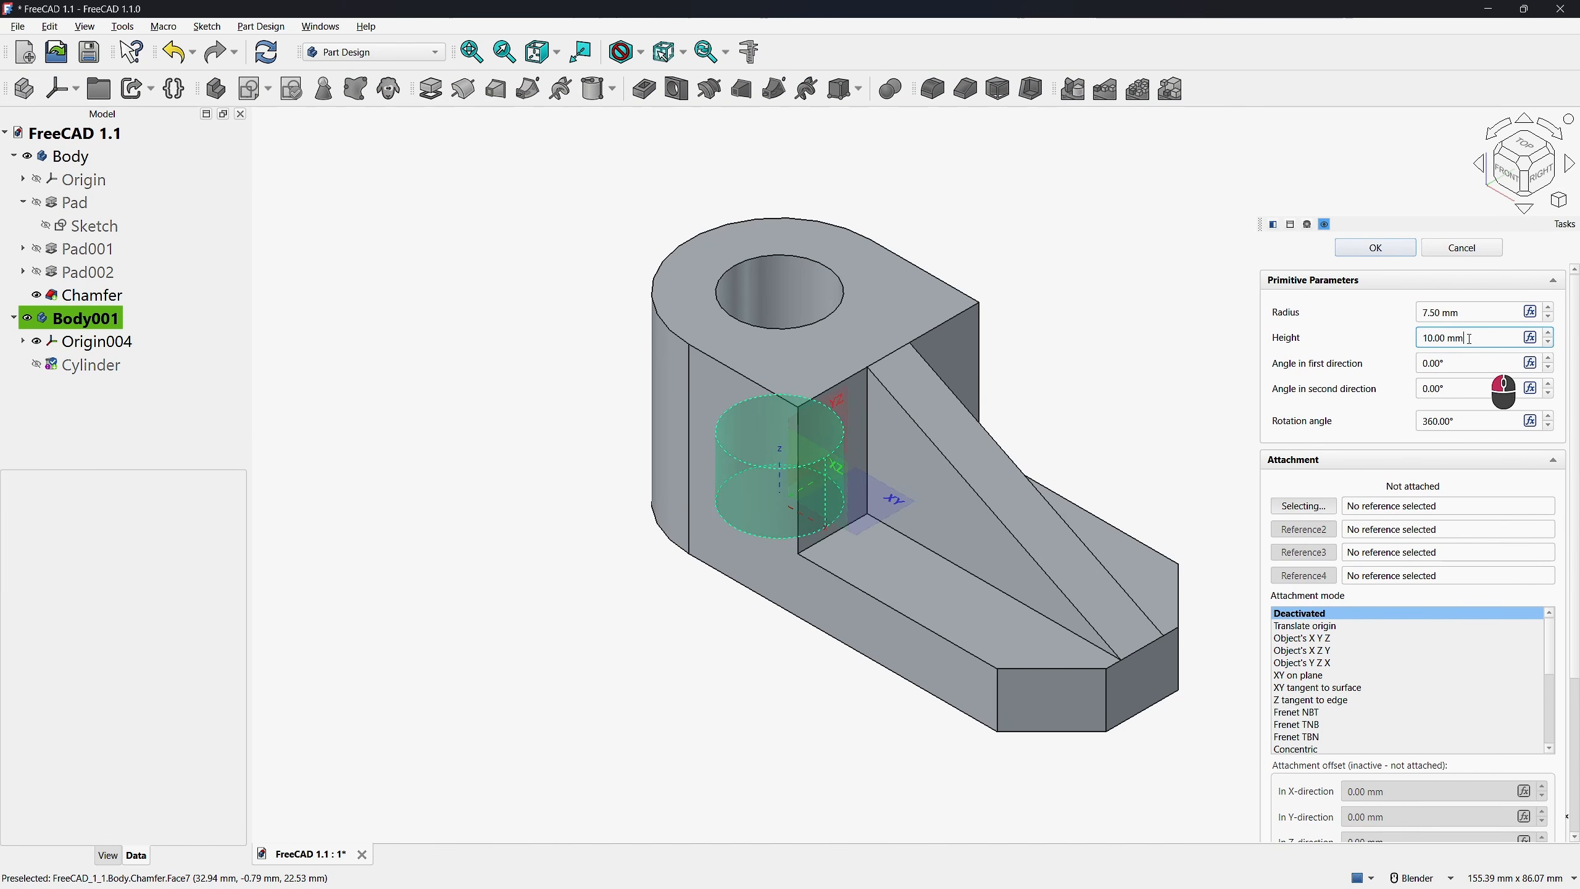
type("30")
key("Return")
left_click(1376, 249)
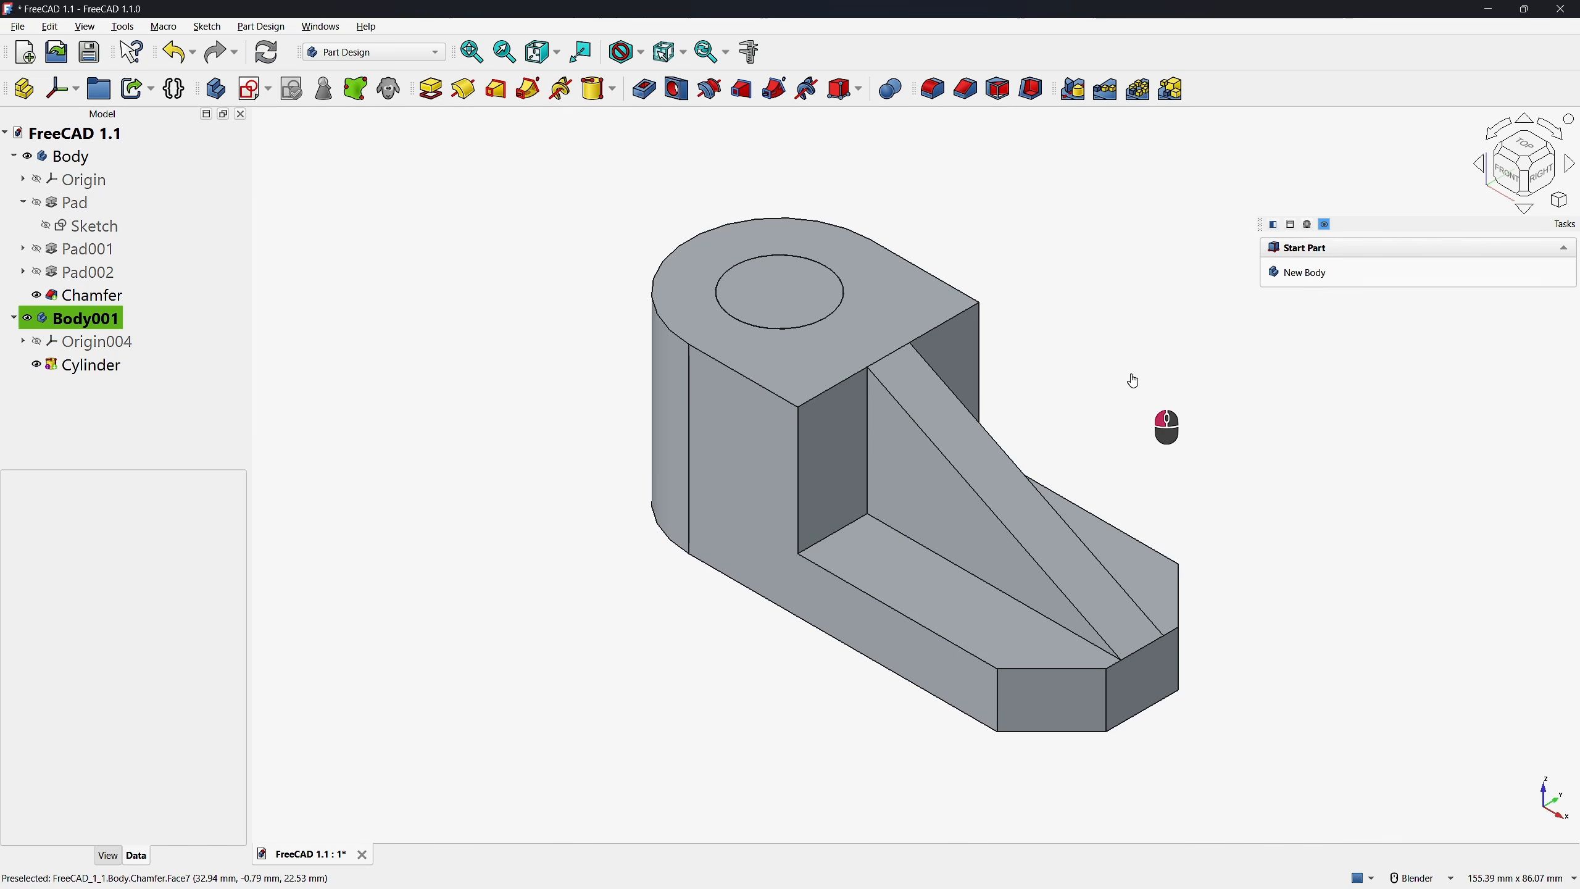
Examine the Clarify Selection choices for the overlapping objects, faces and edges at the boss's upper face, and dismiss them without choosing one
left_click(777, 352)
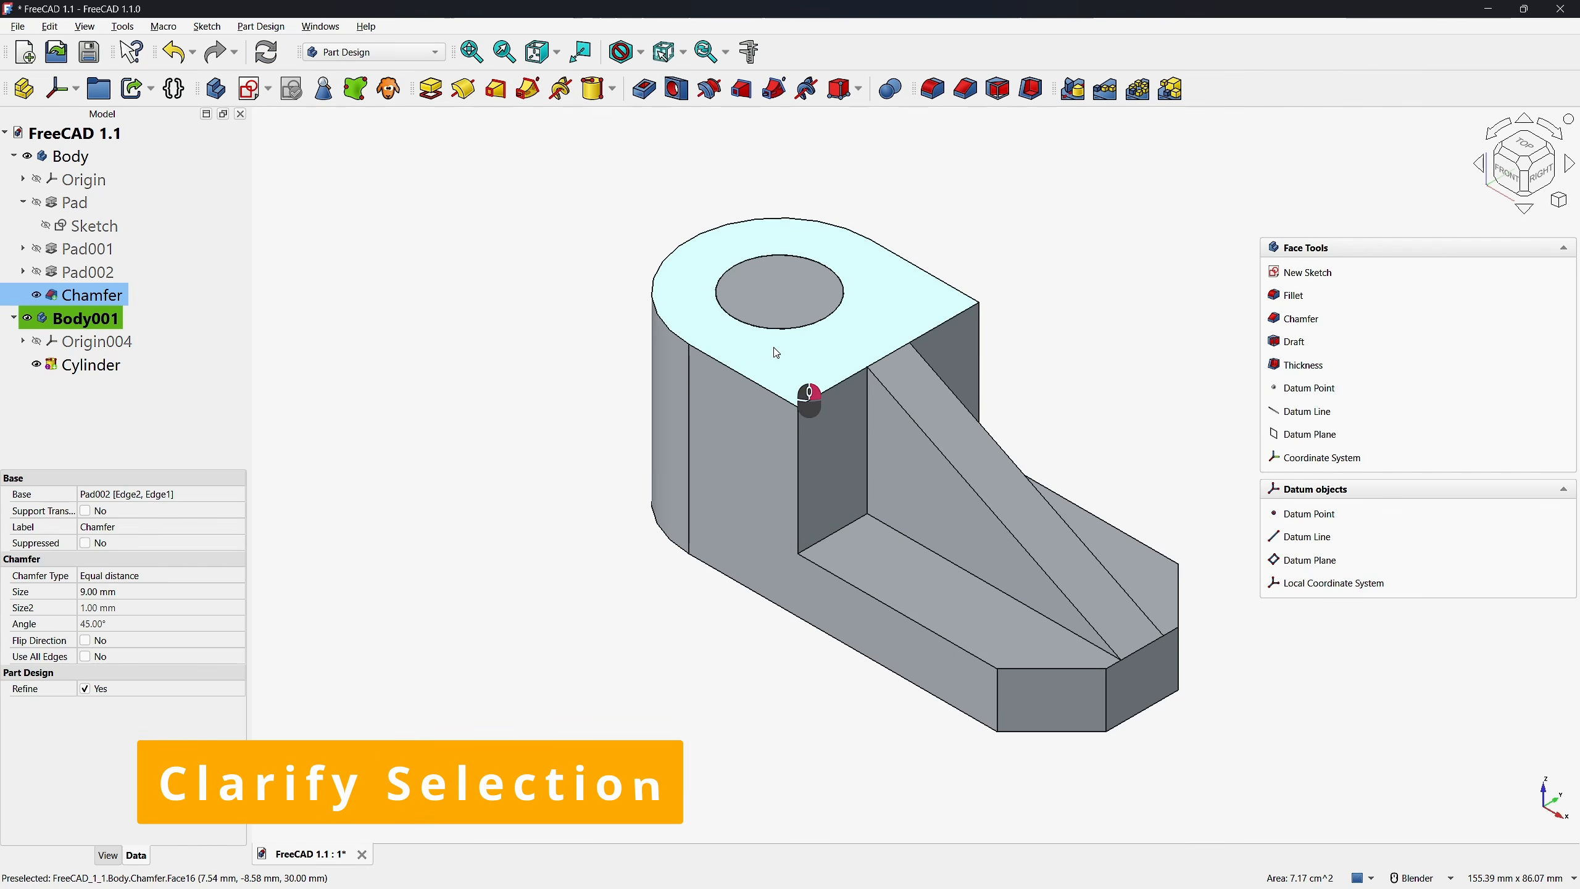
right_click(775, 350)
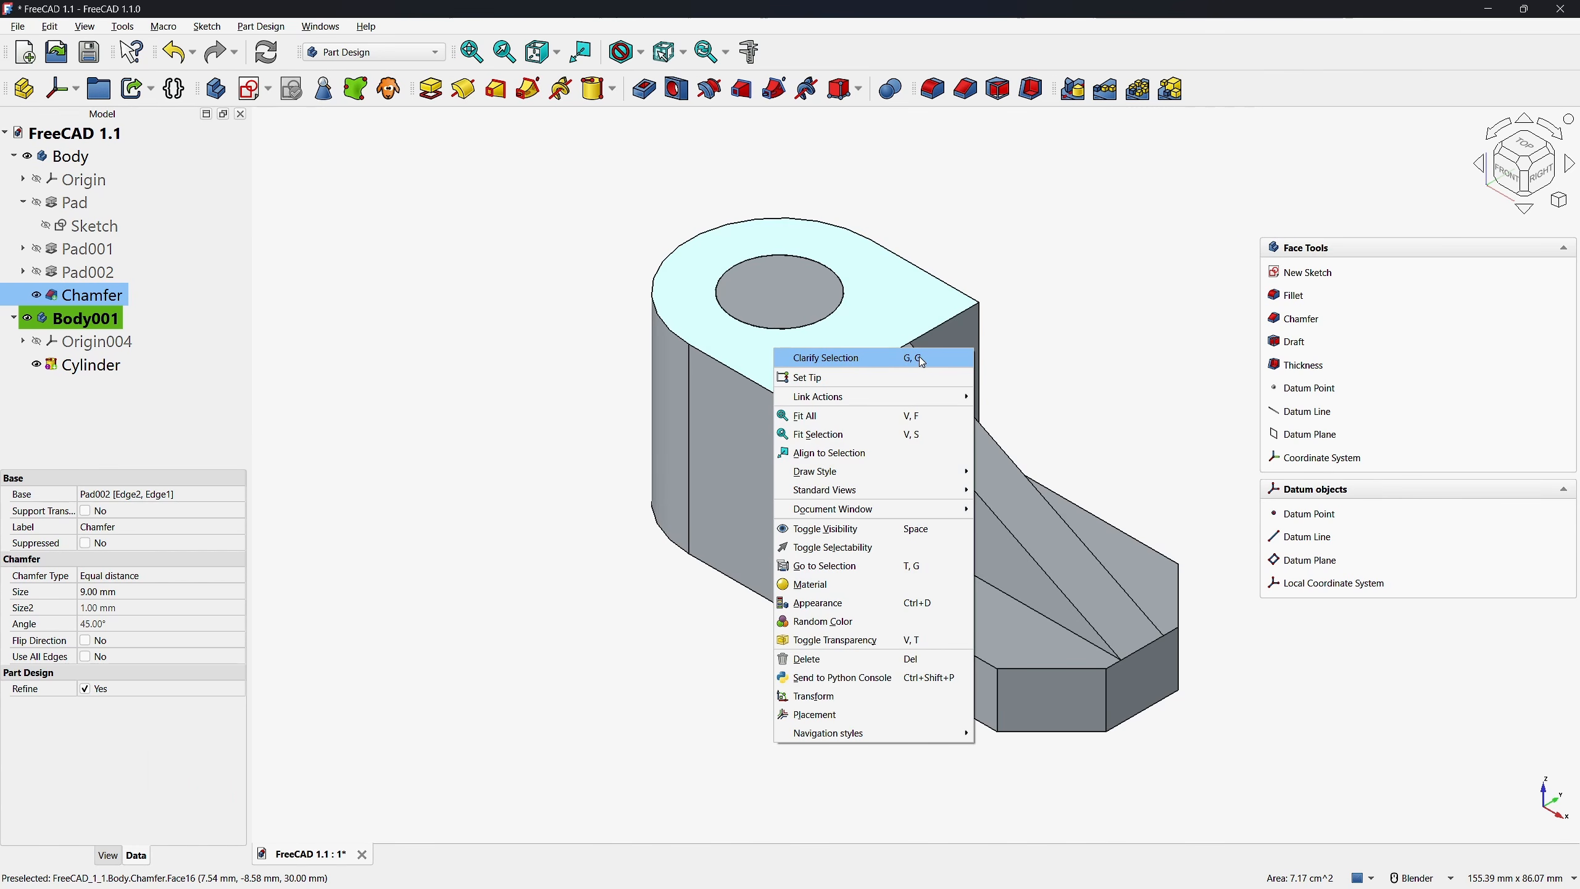
left_click(550, 472)
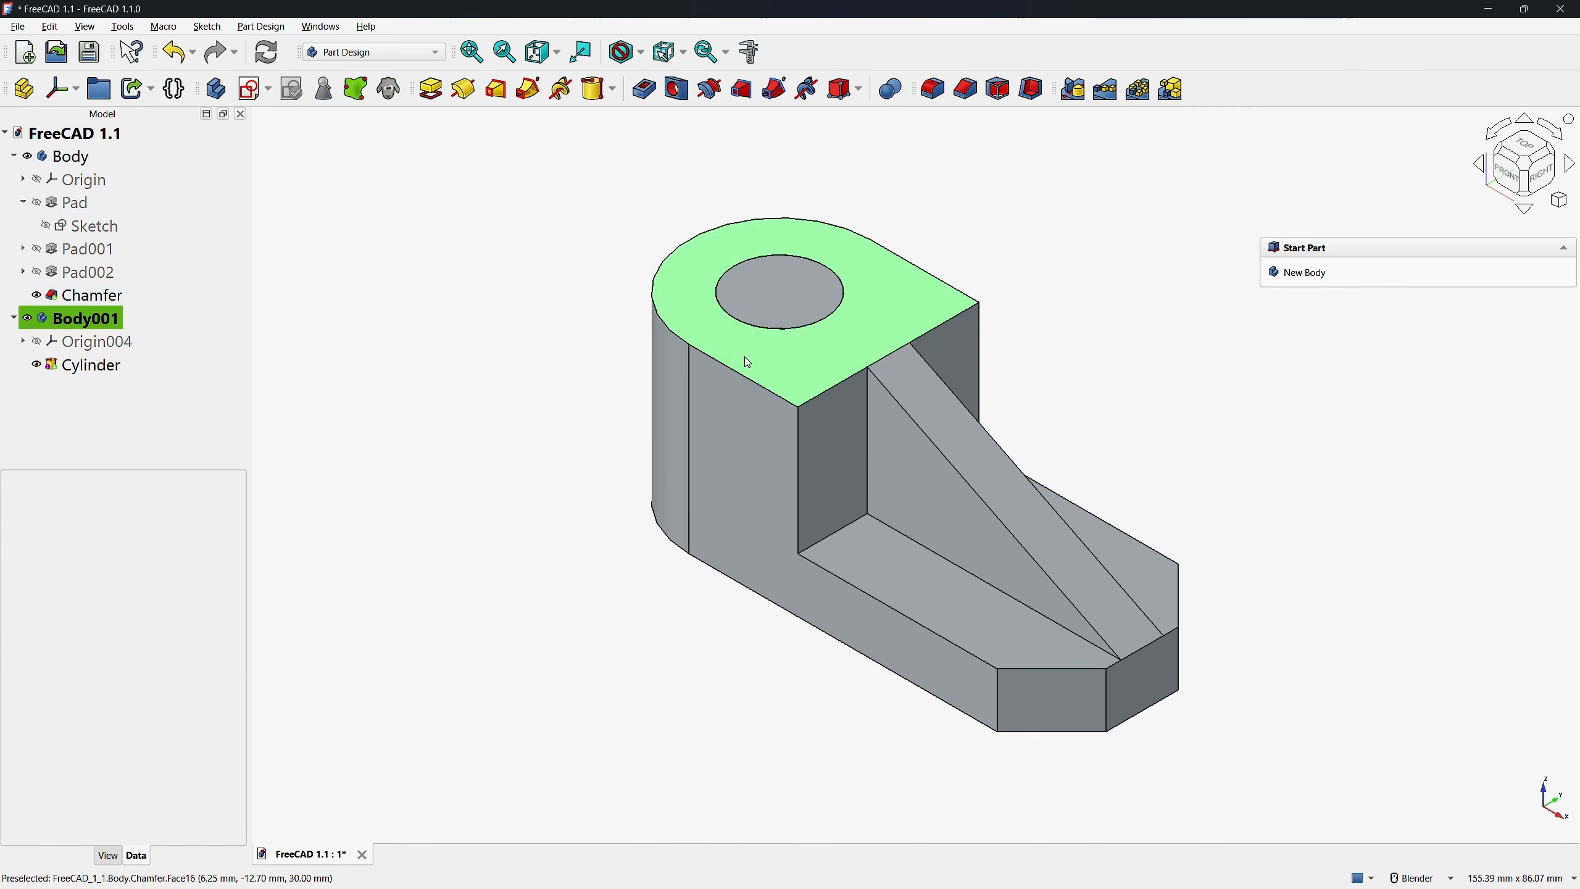
key("g")
key("g")
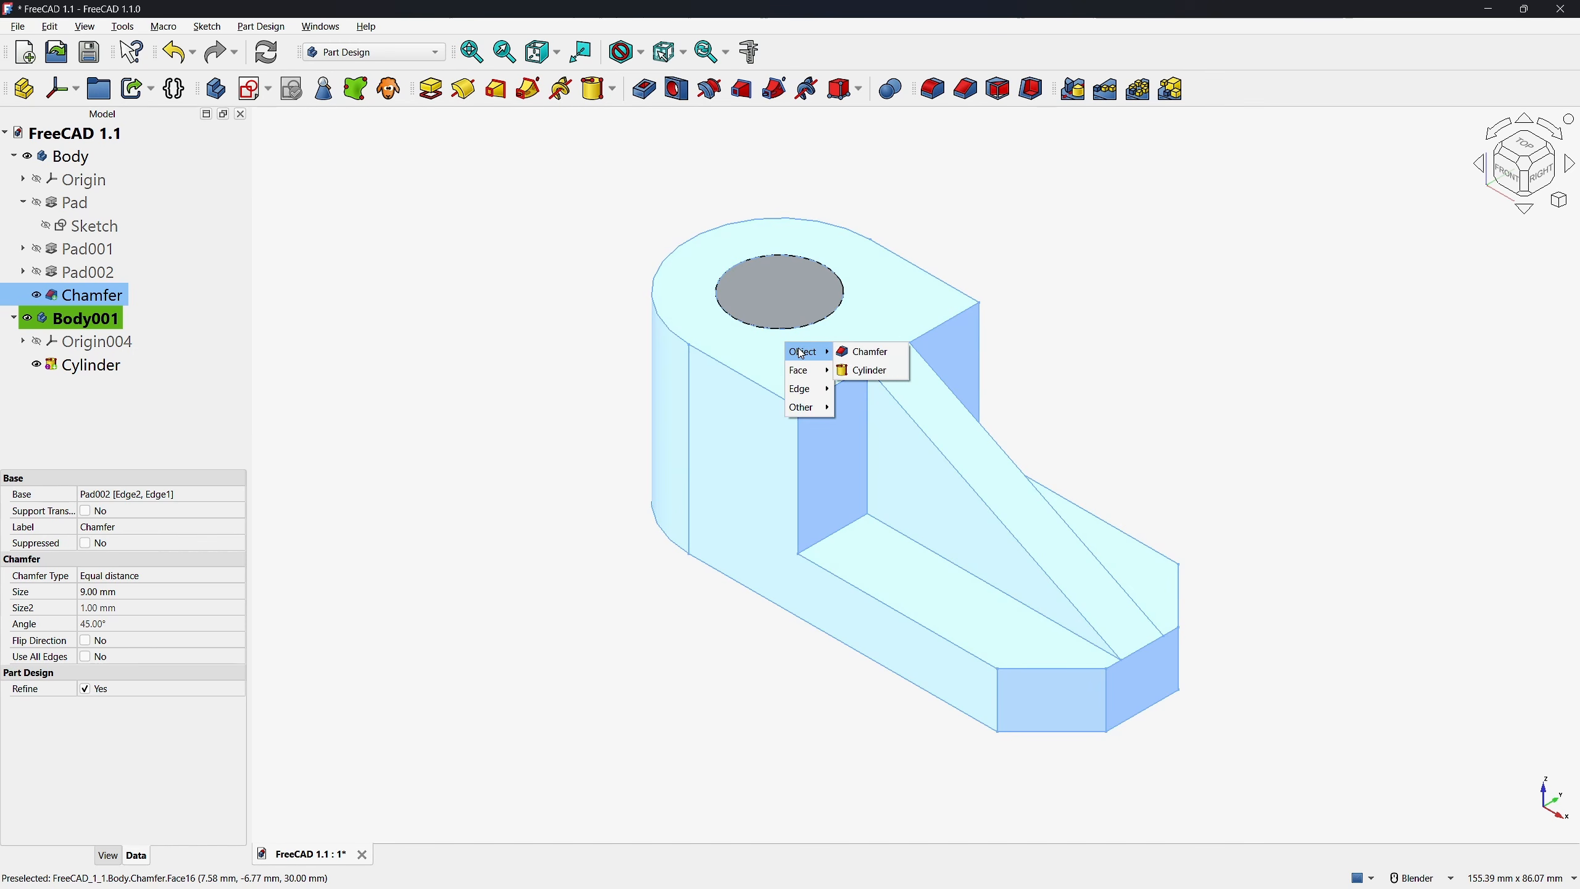
mouse_move(809, 371)
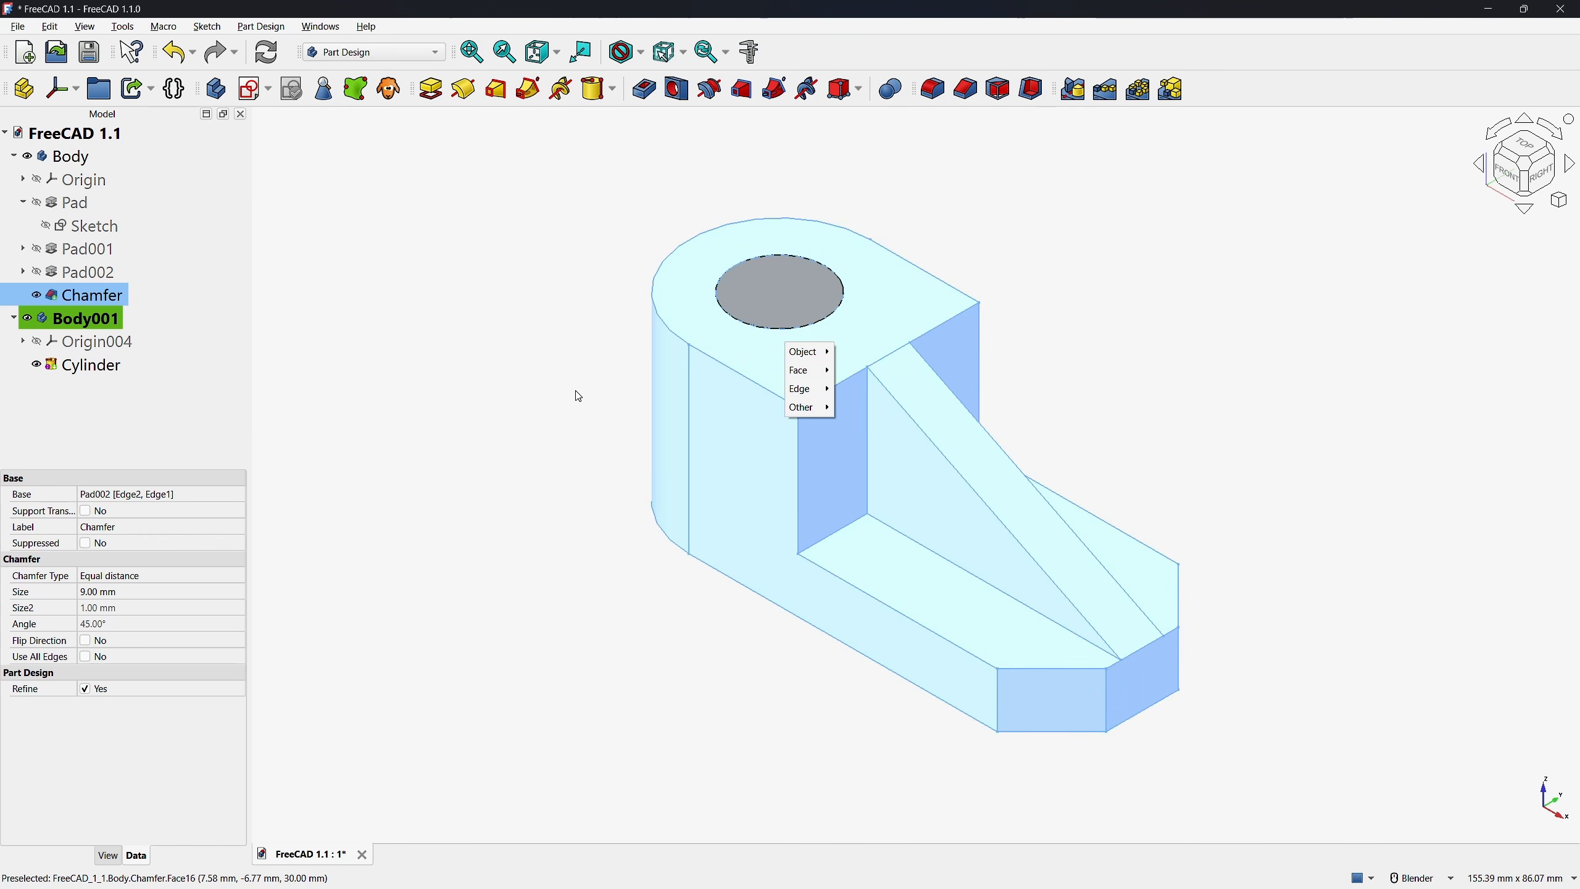
left_click(578, 396)
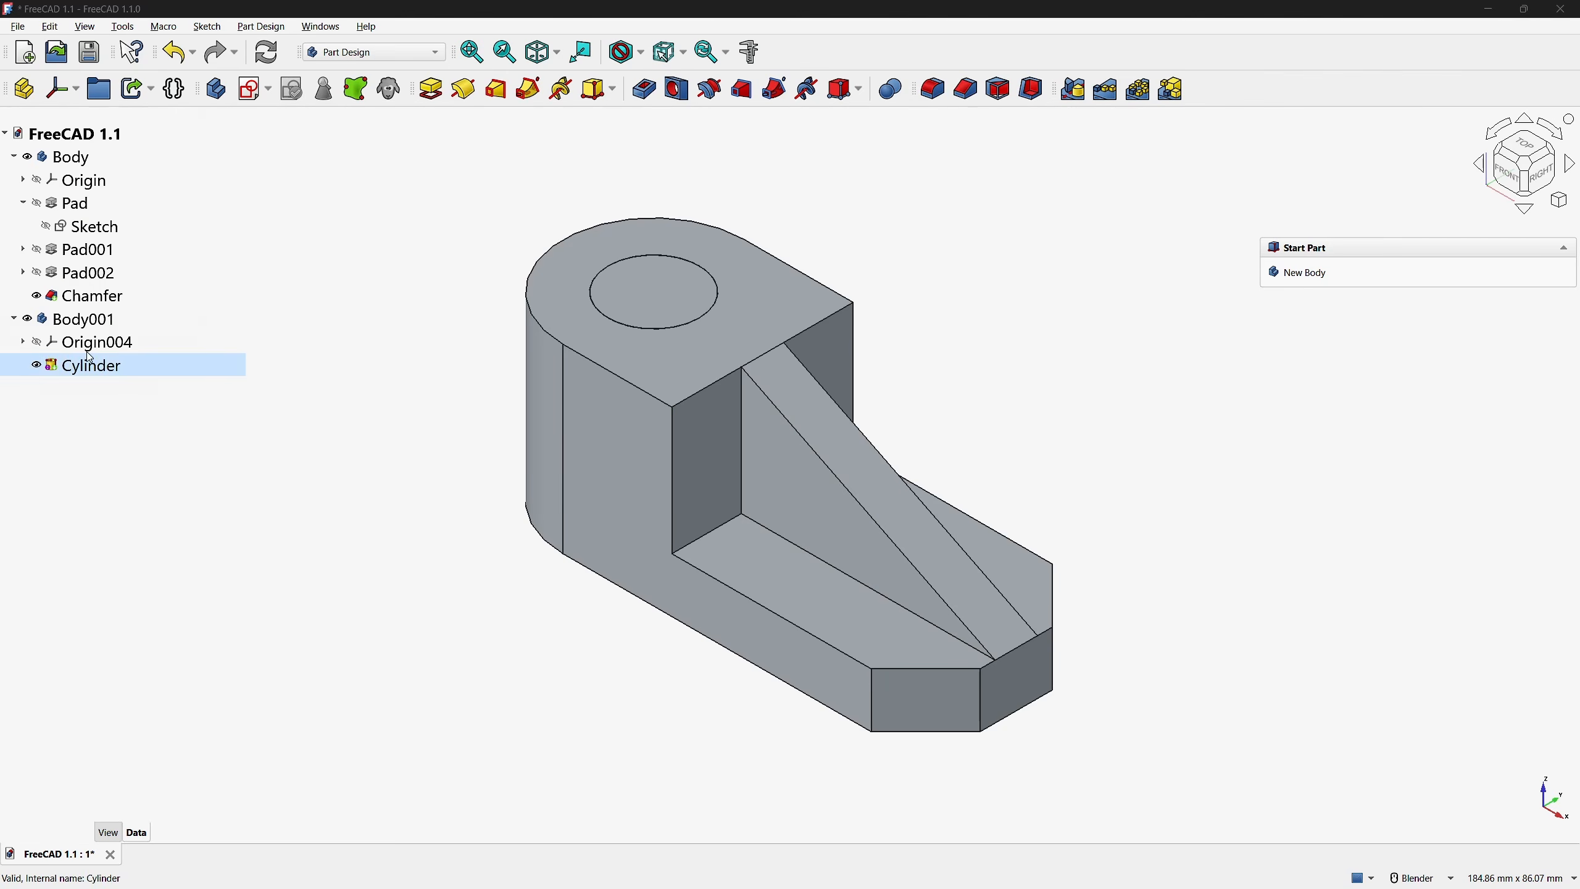
Start transforming the cylinder's body, move it about 31.57 mm upward along its W axis, and fit the whole model in view
right_click(64, 328)
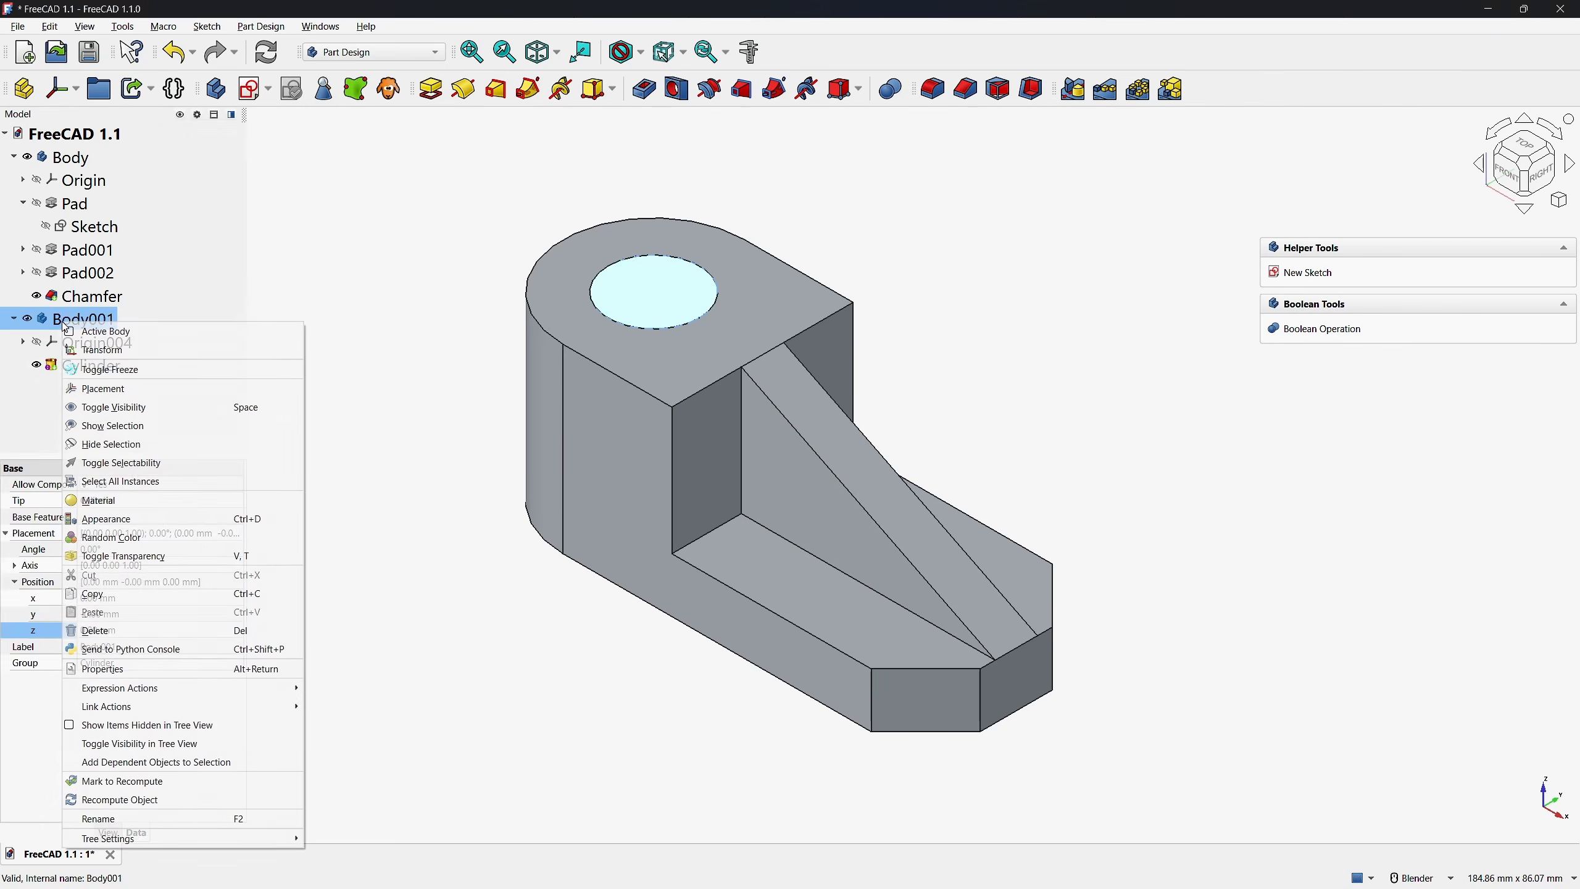
left_click(92, 353)
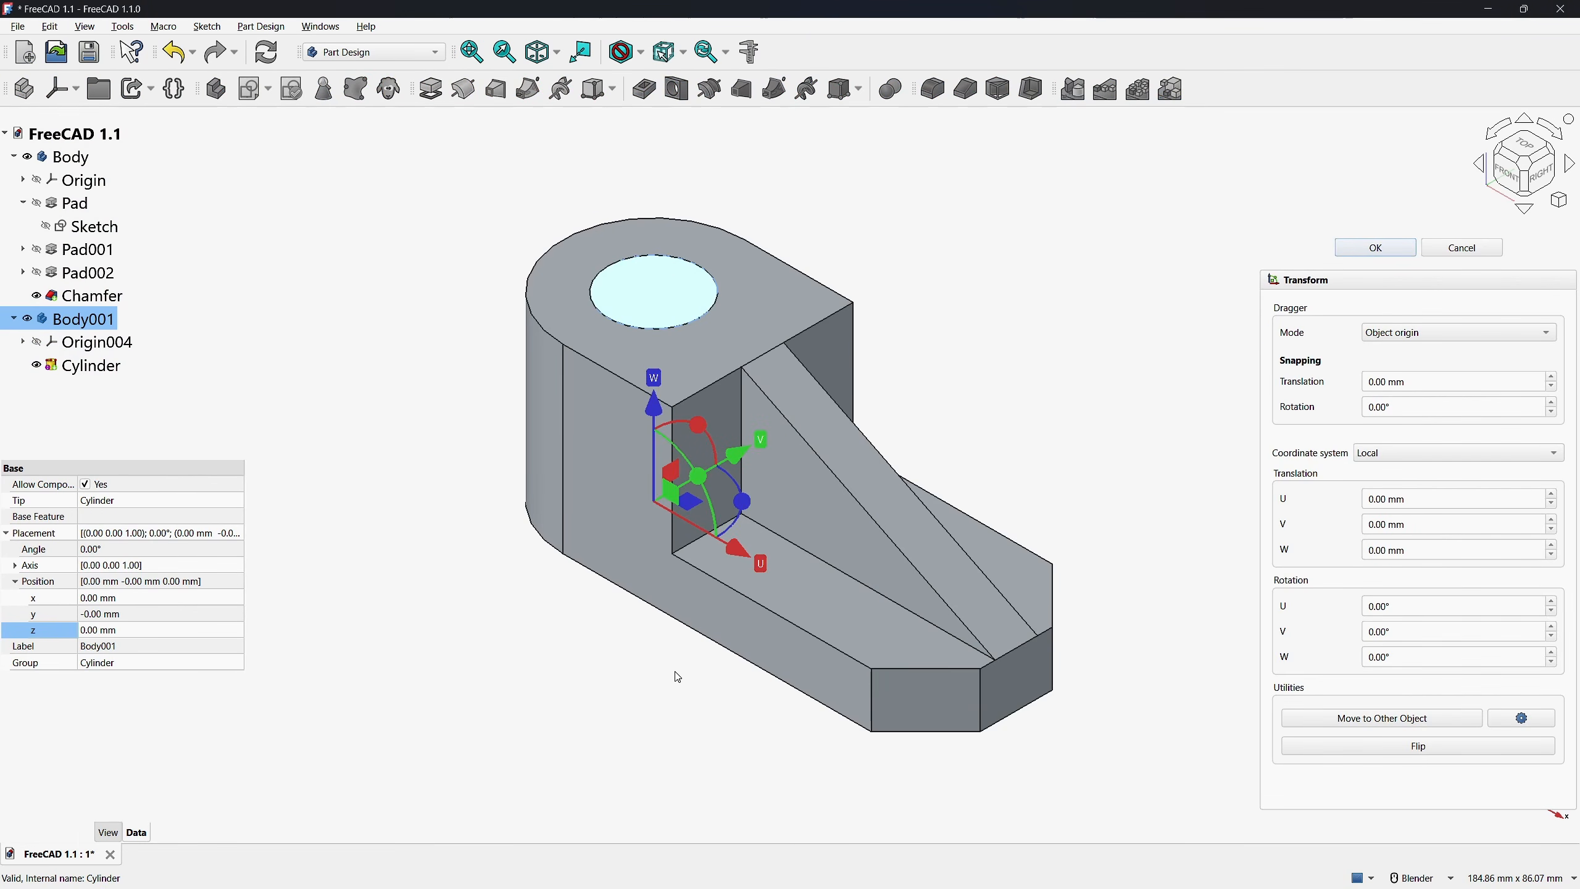
left_click_drag(654, 403, 655, 176)
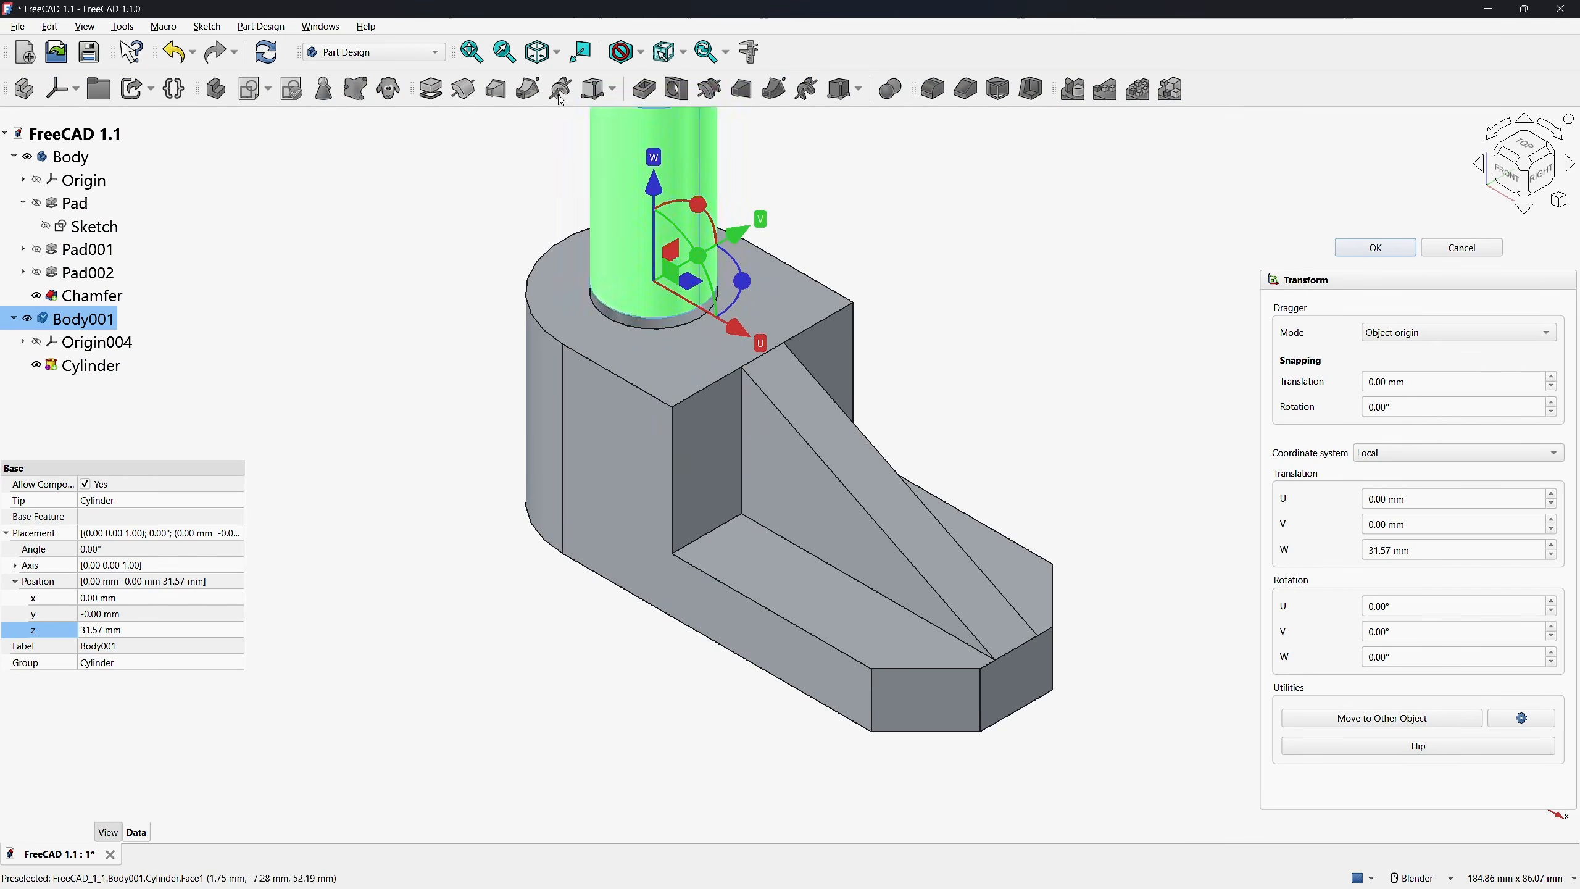
left_click(473, 51)
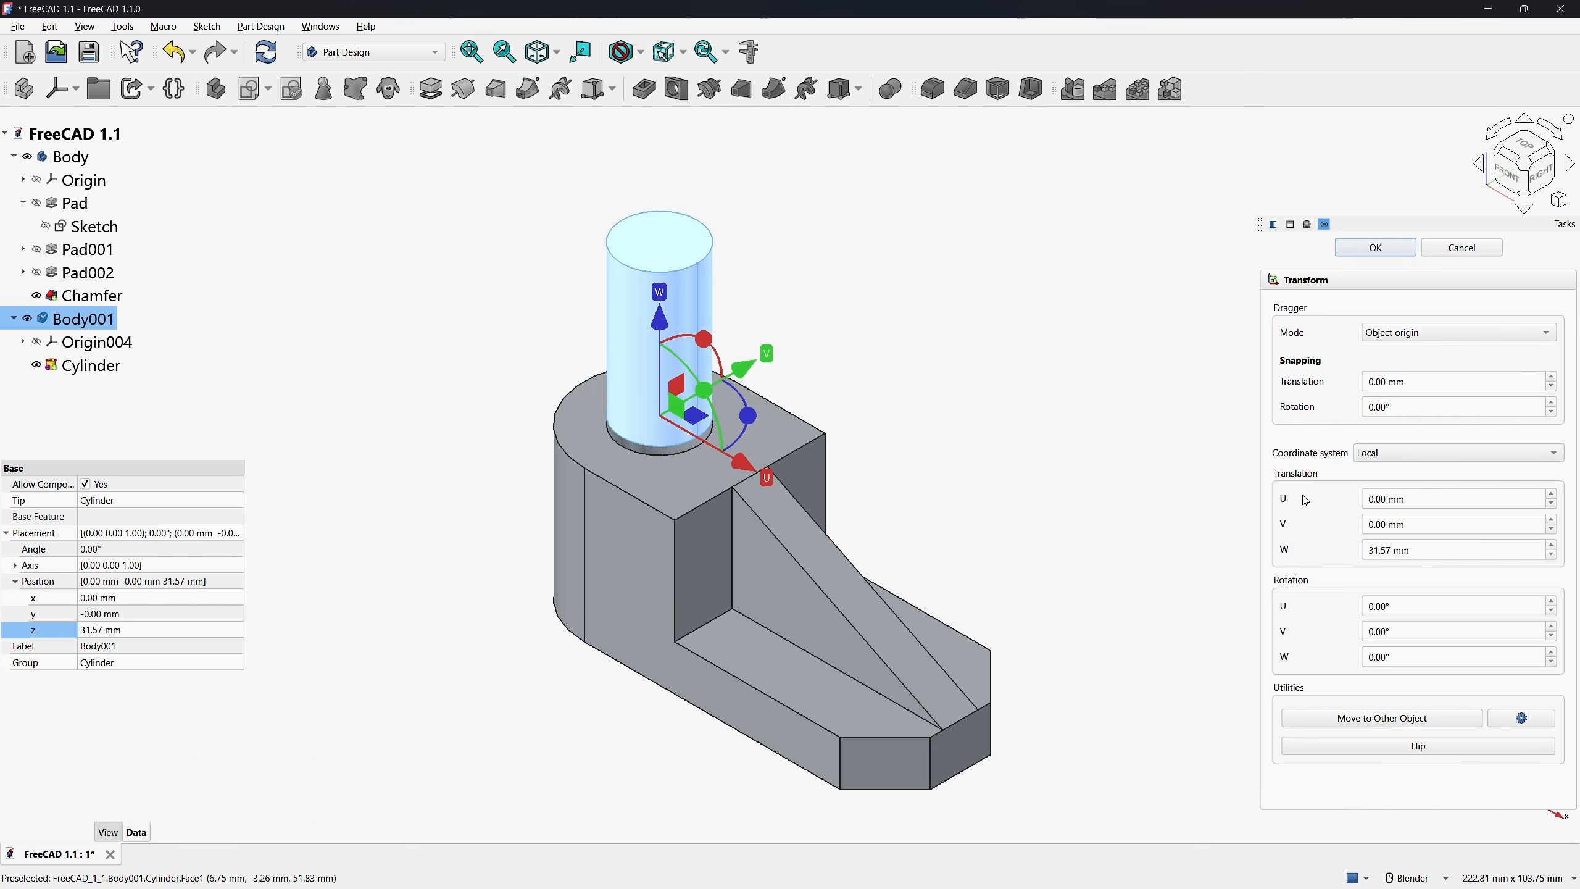
Try the dragger at the center of mass and at a custom reference on the cylinder's upper face, and return it to Object origin
left_click(1408, 340)
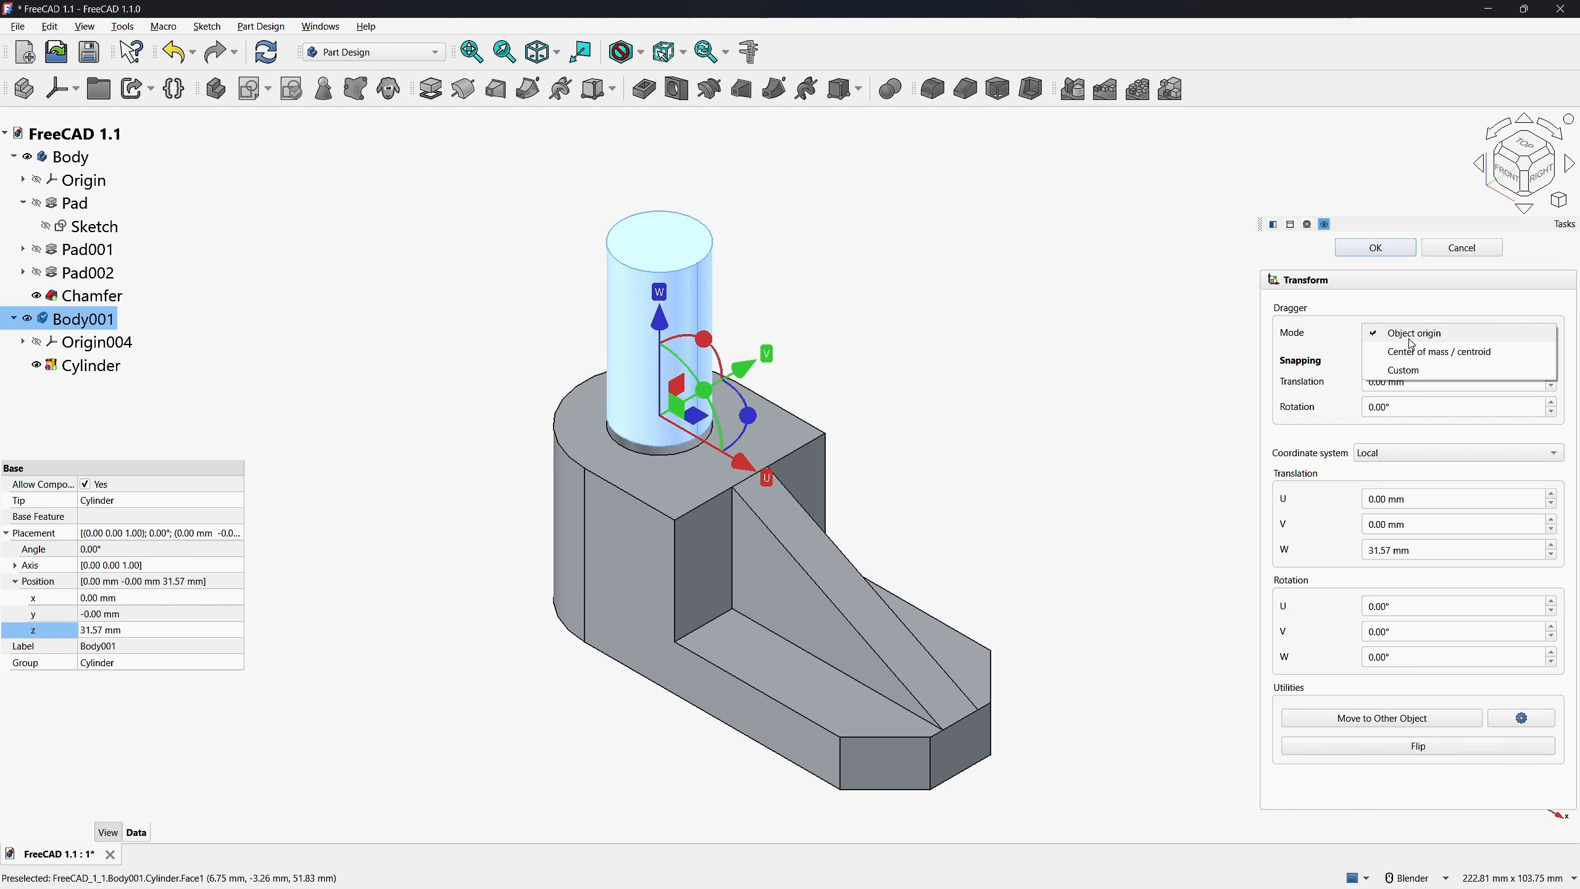
left_click(1410, 352)
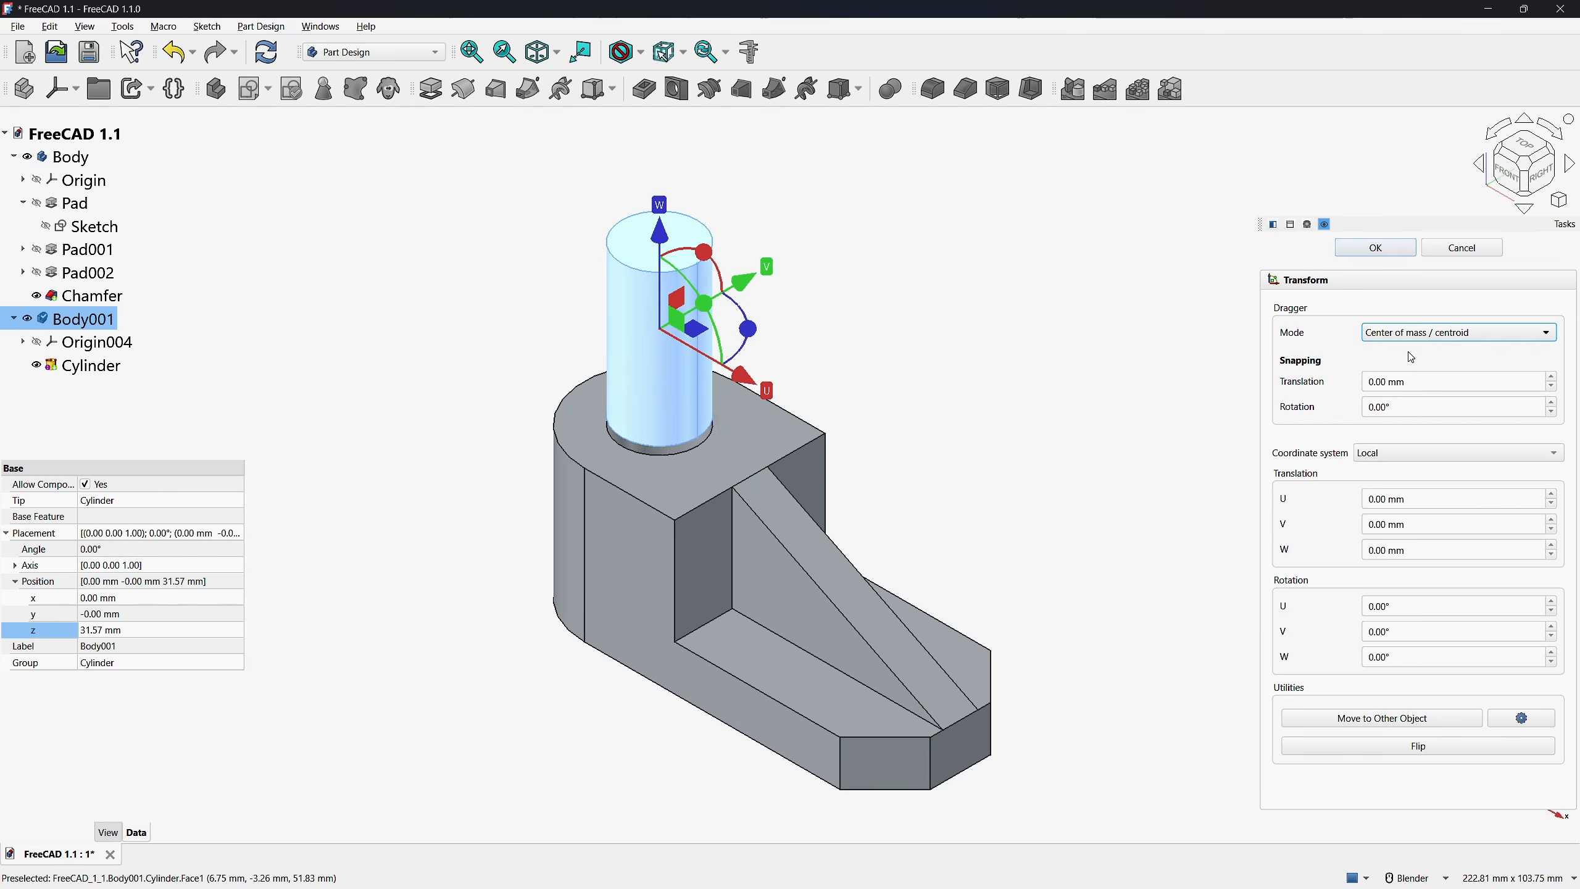
left_click(1415, 334)
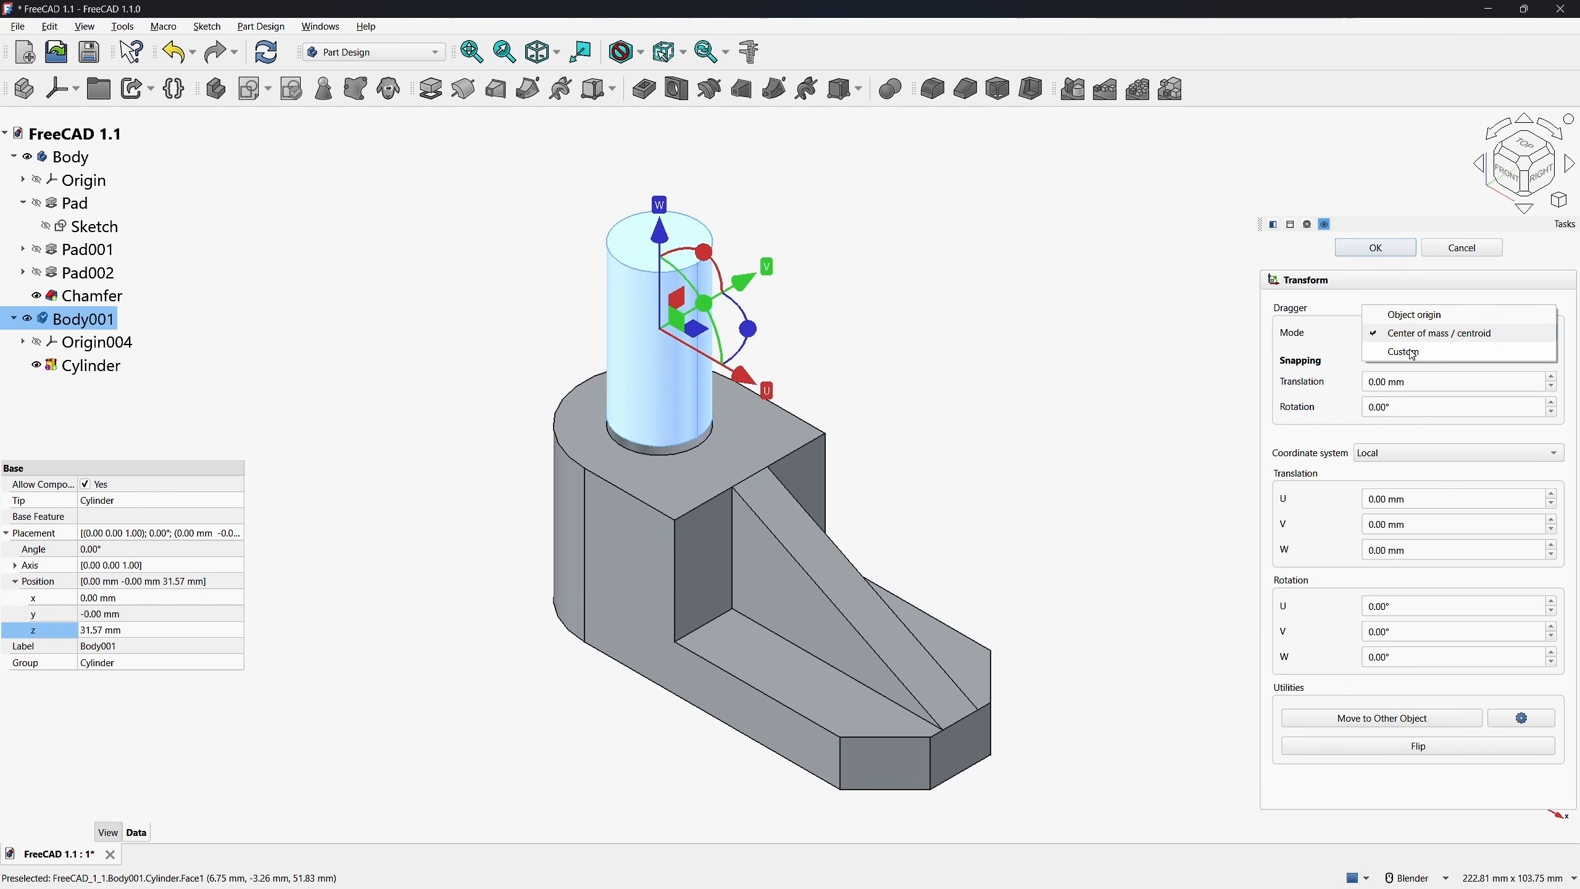
left_click(1401, 353)
left_click(660, 245)
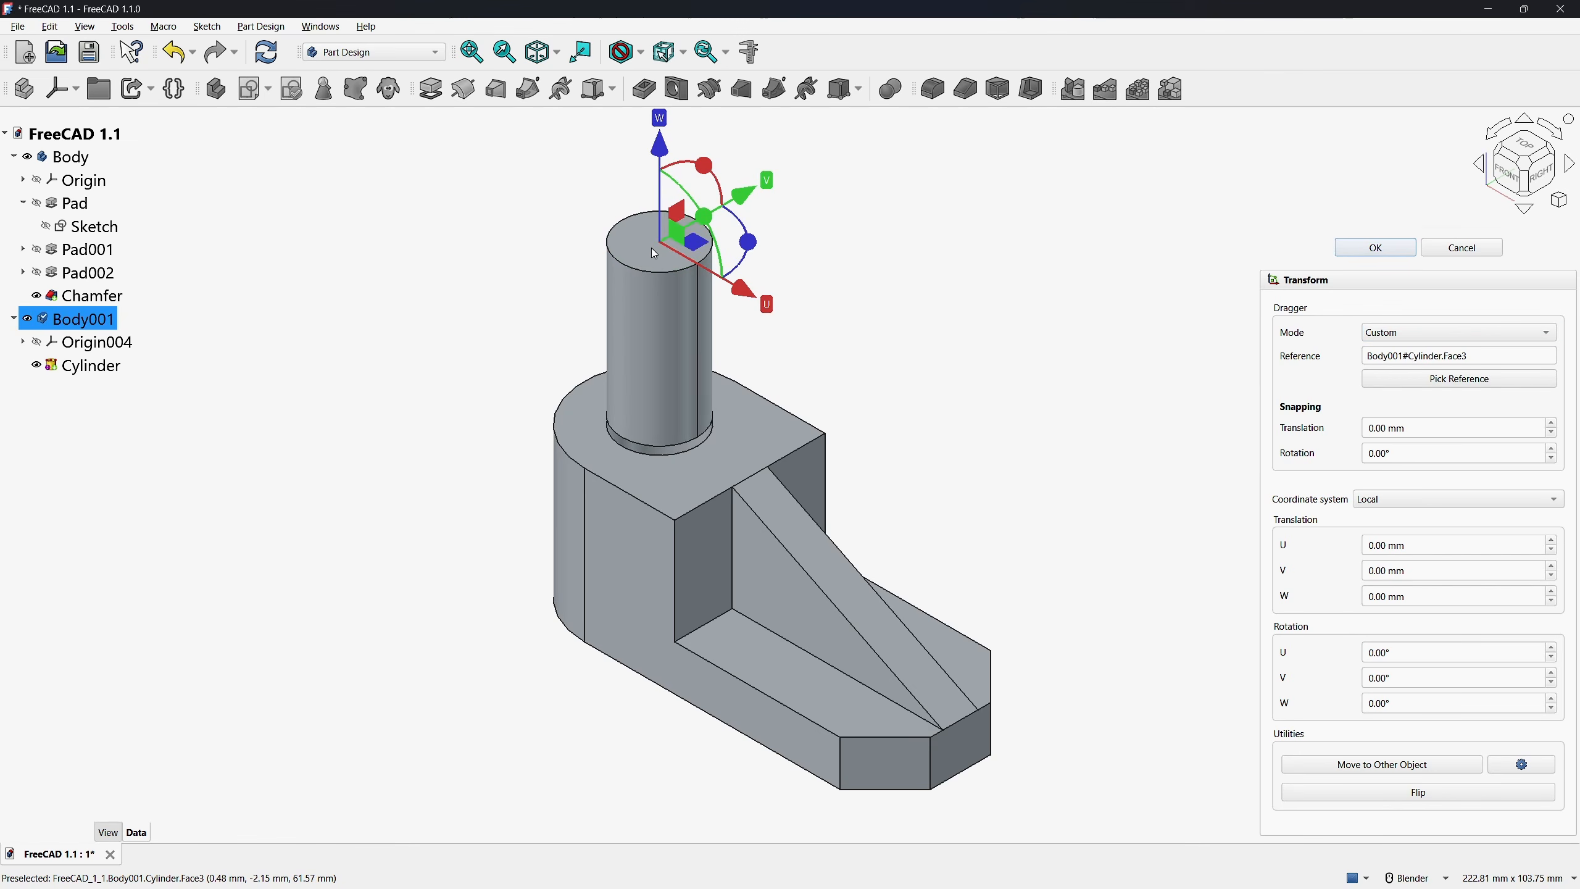
left_click(1403, 332)
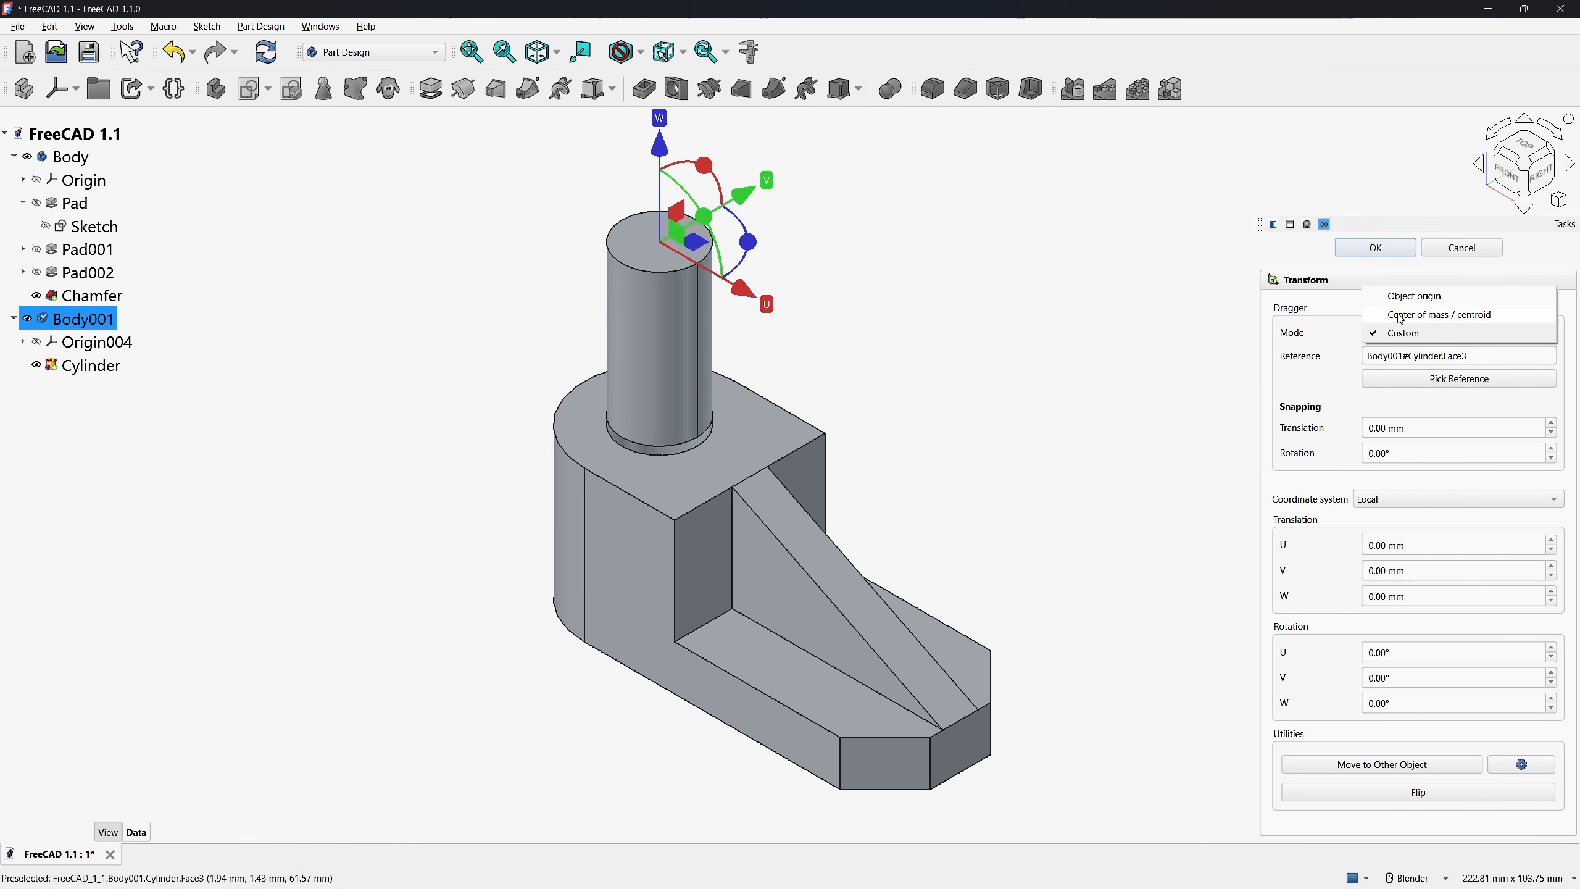
left_click(1408, 299)
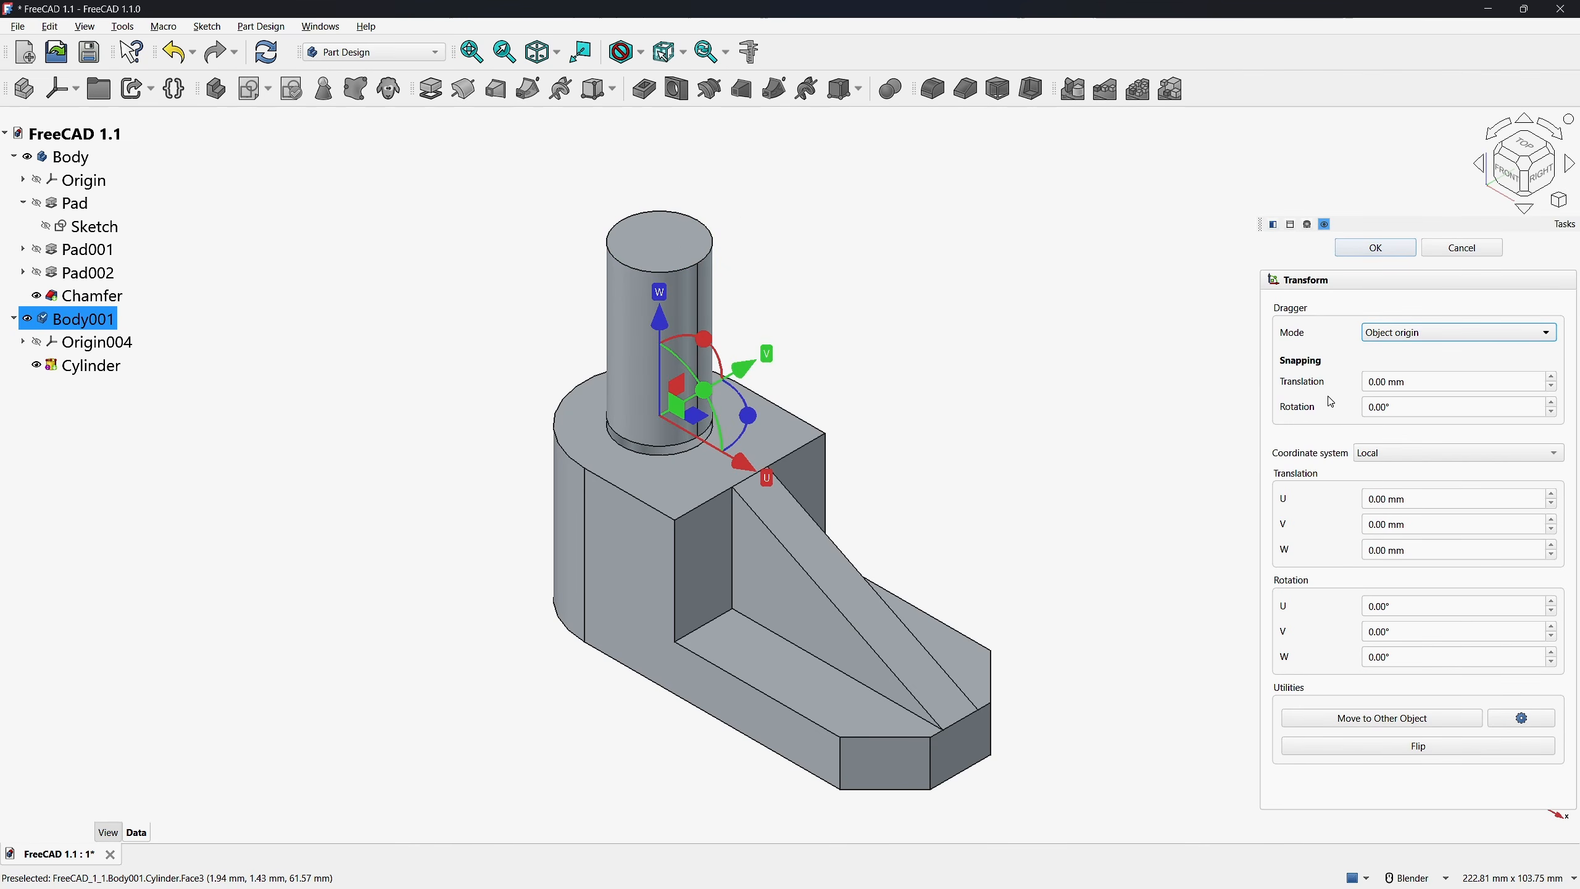
Set transform snapping to 10 mm translation and 15° rotation, and move the cylinder's body 10 mm further up along its W axis
left_click(1421, 381)
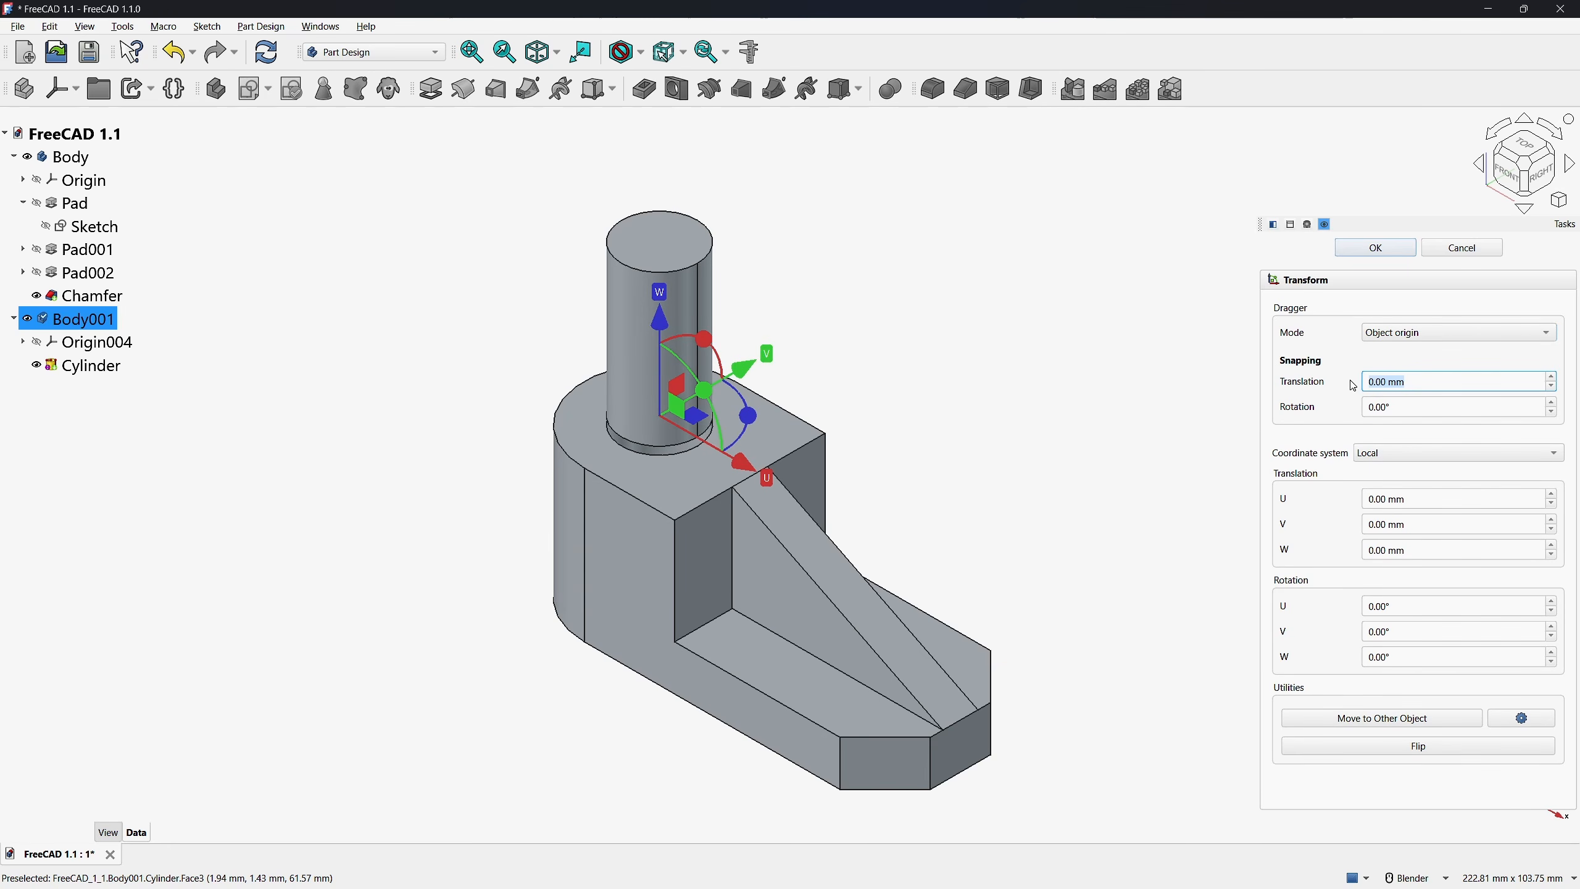
left_click(1386, 407)
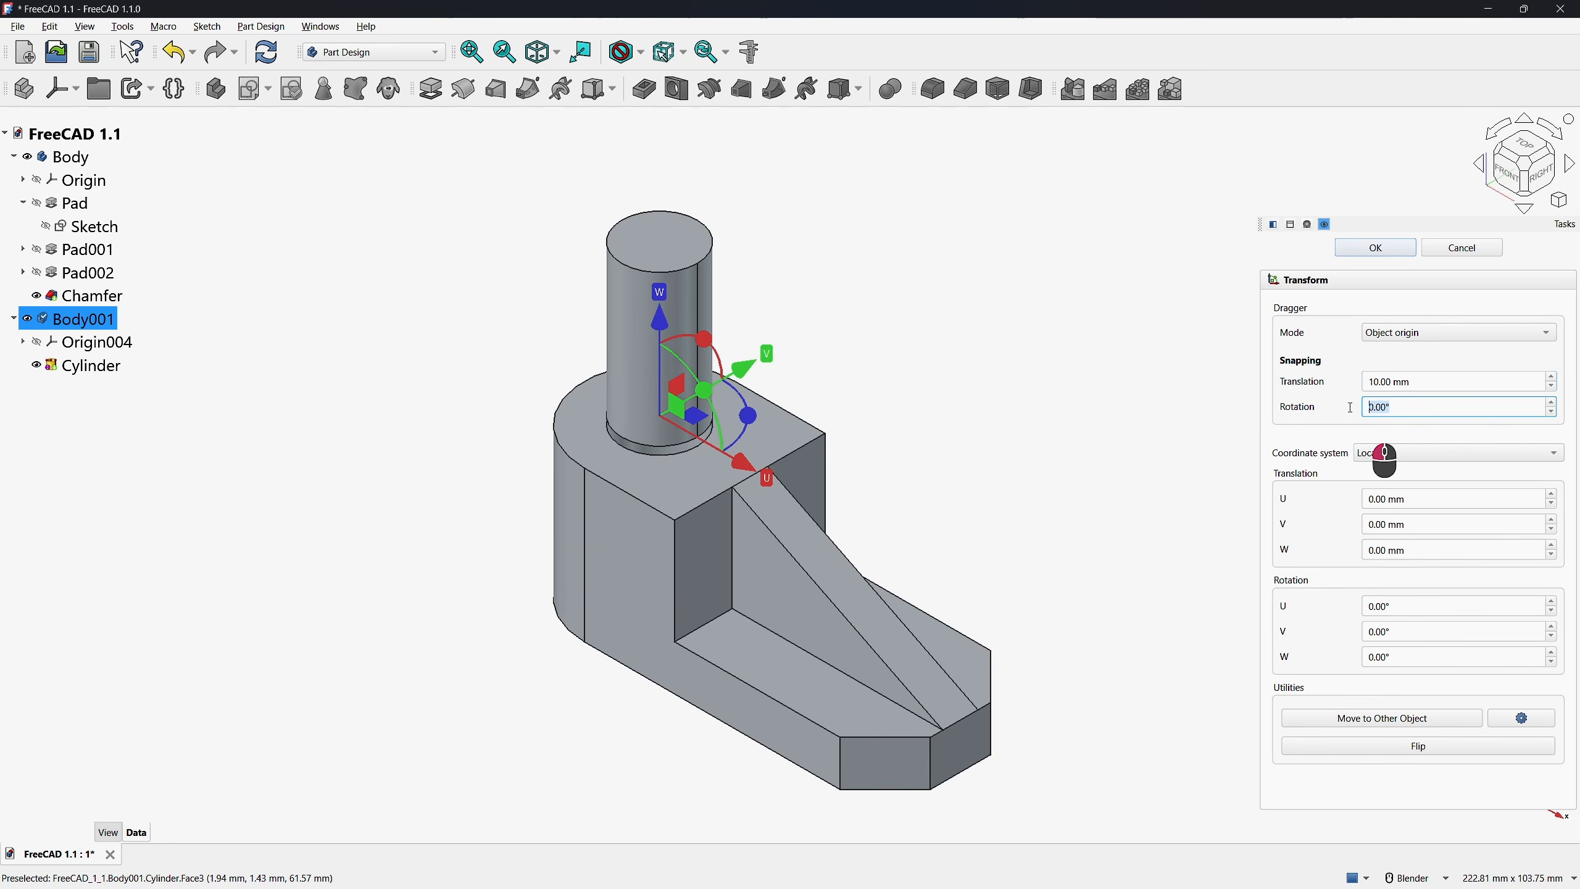
left_click(1082, 361)
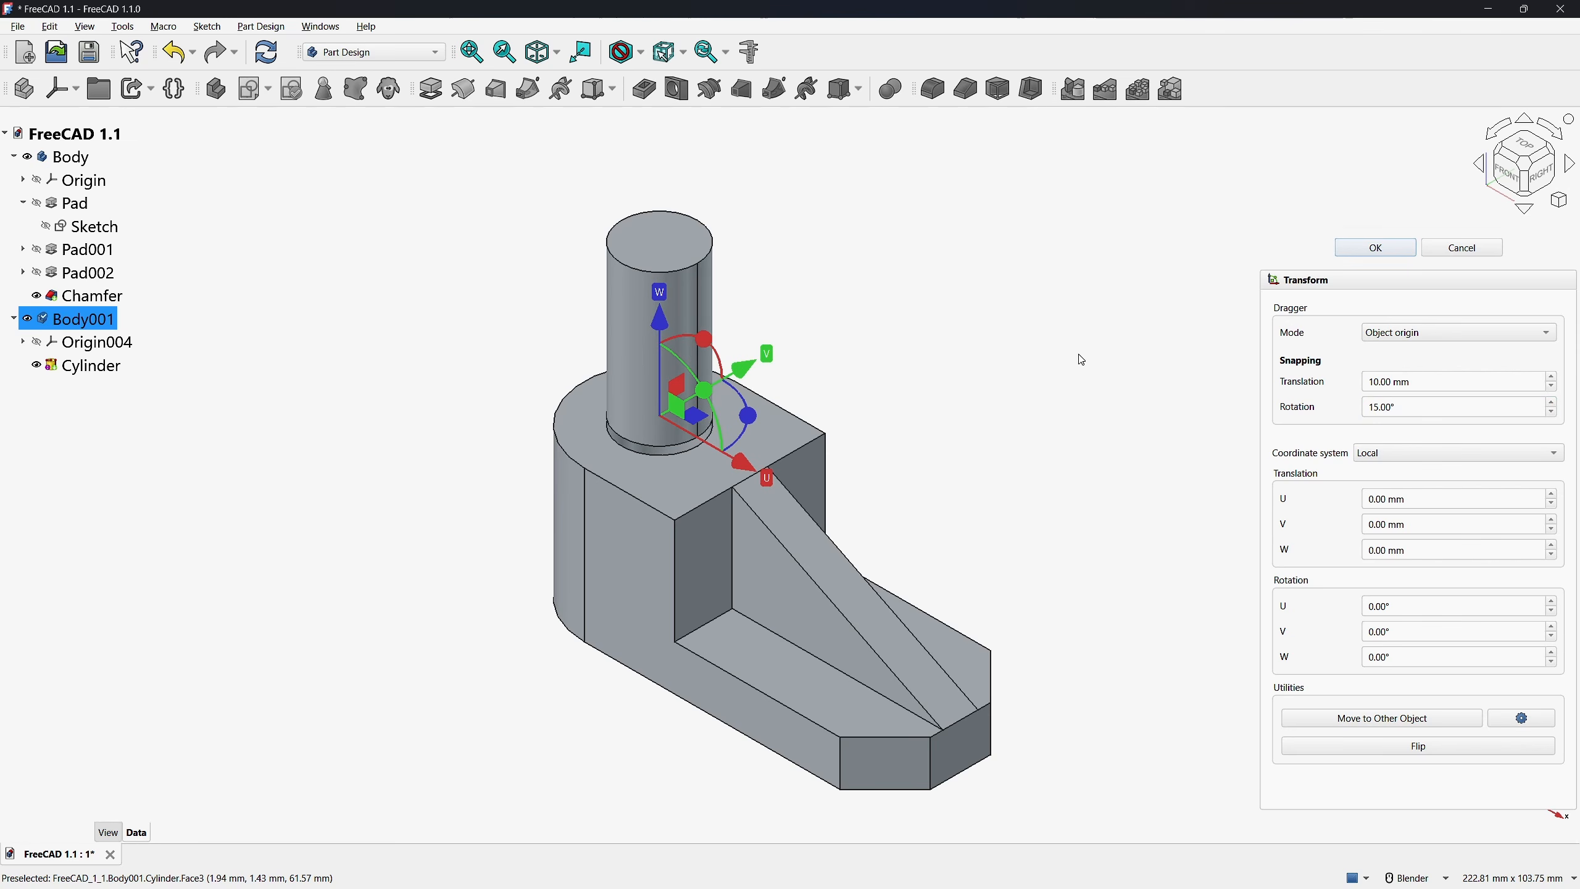
left_click(664, 323)
left_click_drag(666, 291, 668, 277)
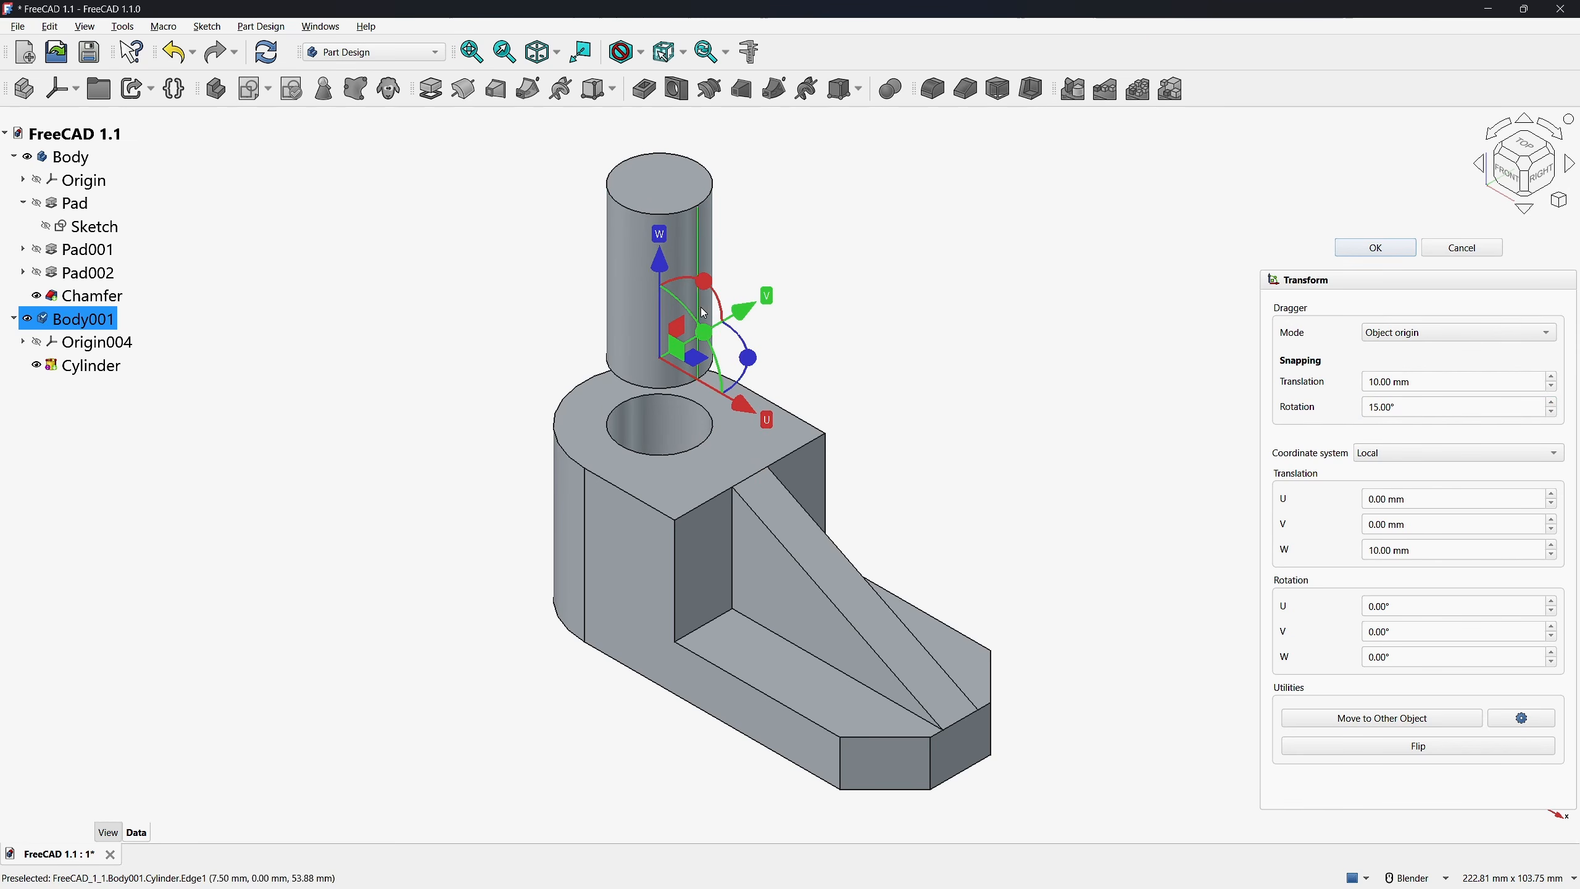
Rotate the cylinder's body -45° about its W axis and move it 10 mm along both local U and V
left_click_drag(745, 367, 686, 409)
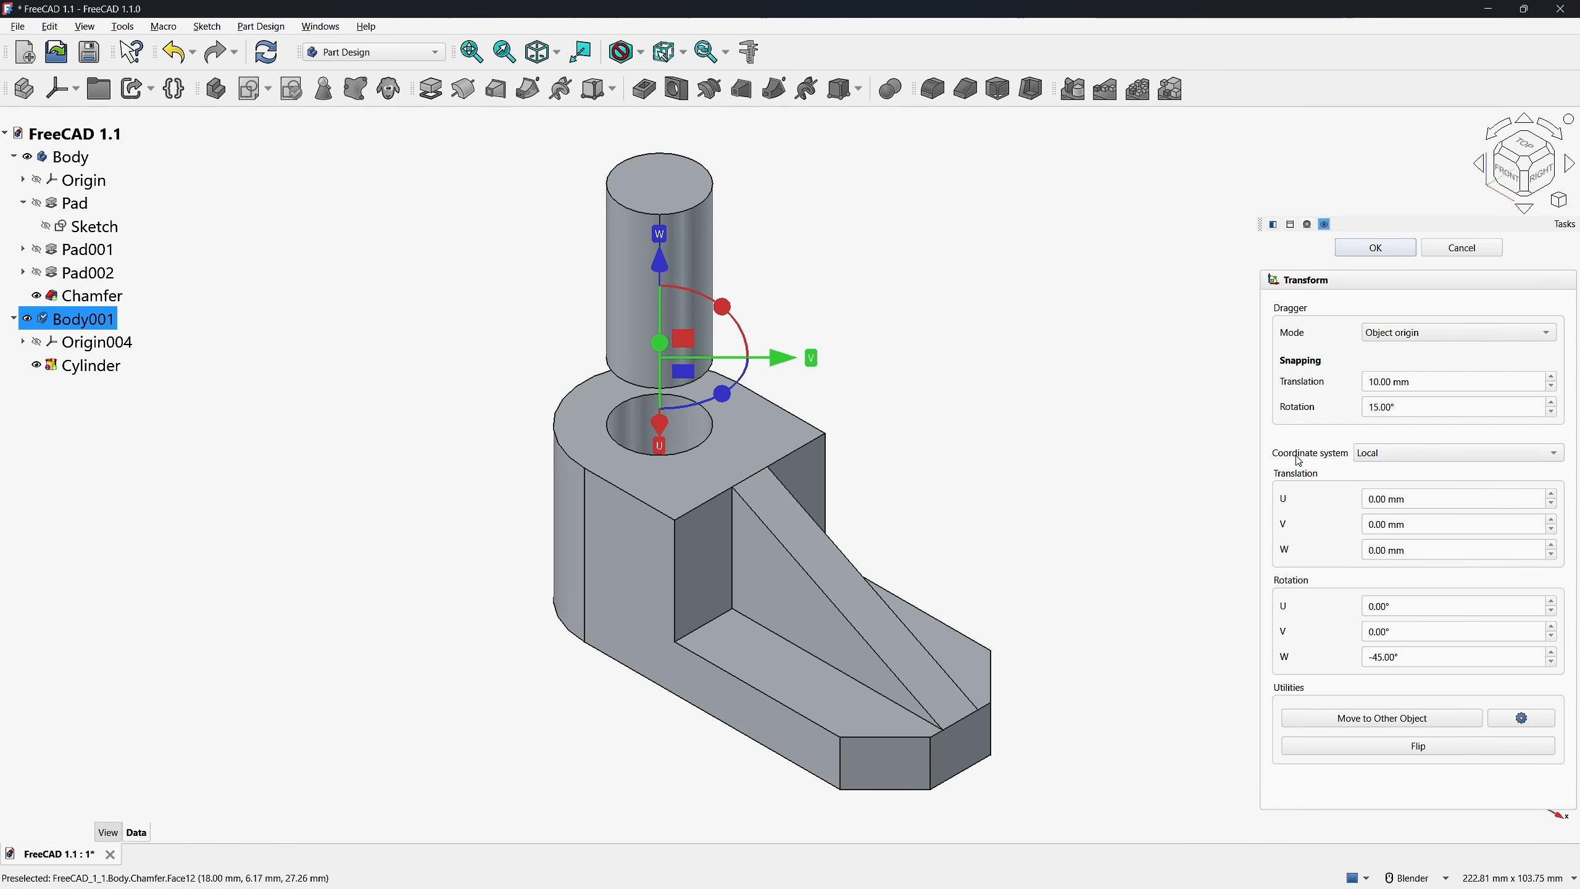
left_click(1384, 454)
left_click_drag(1424, 501, 1345, 498)
type("10")
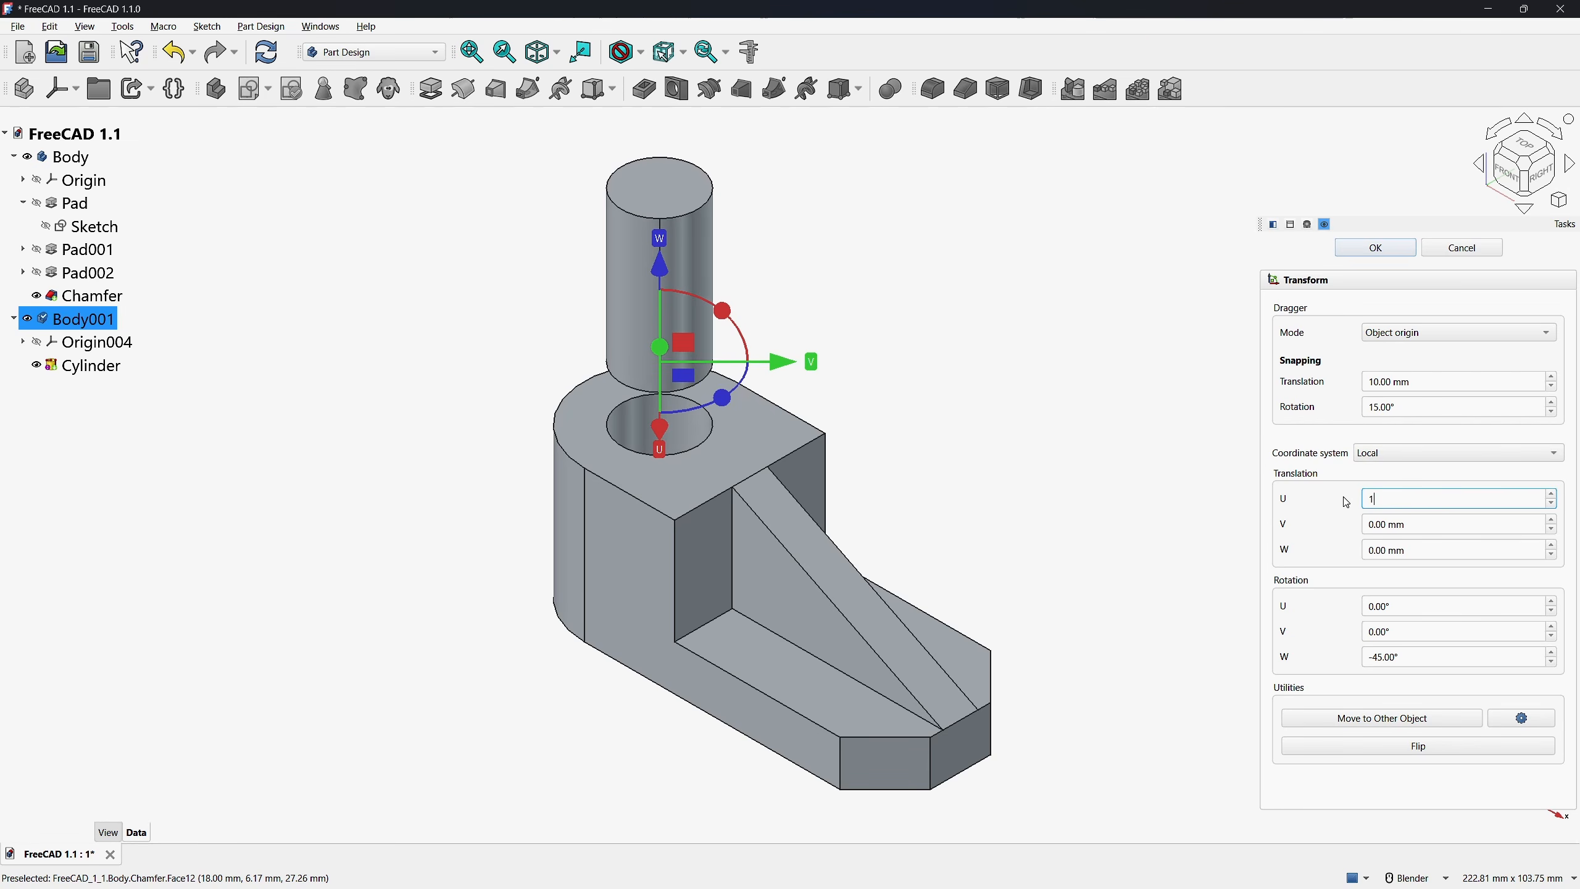
left_click_drag(1422, 528, 1345, 525)
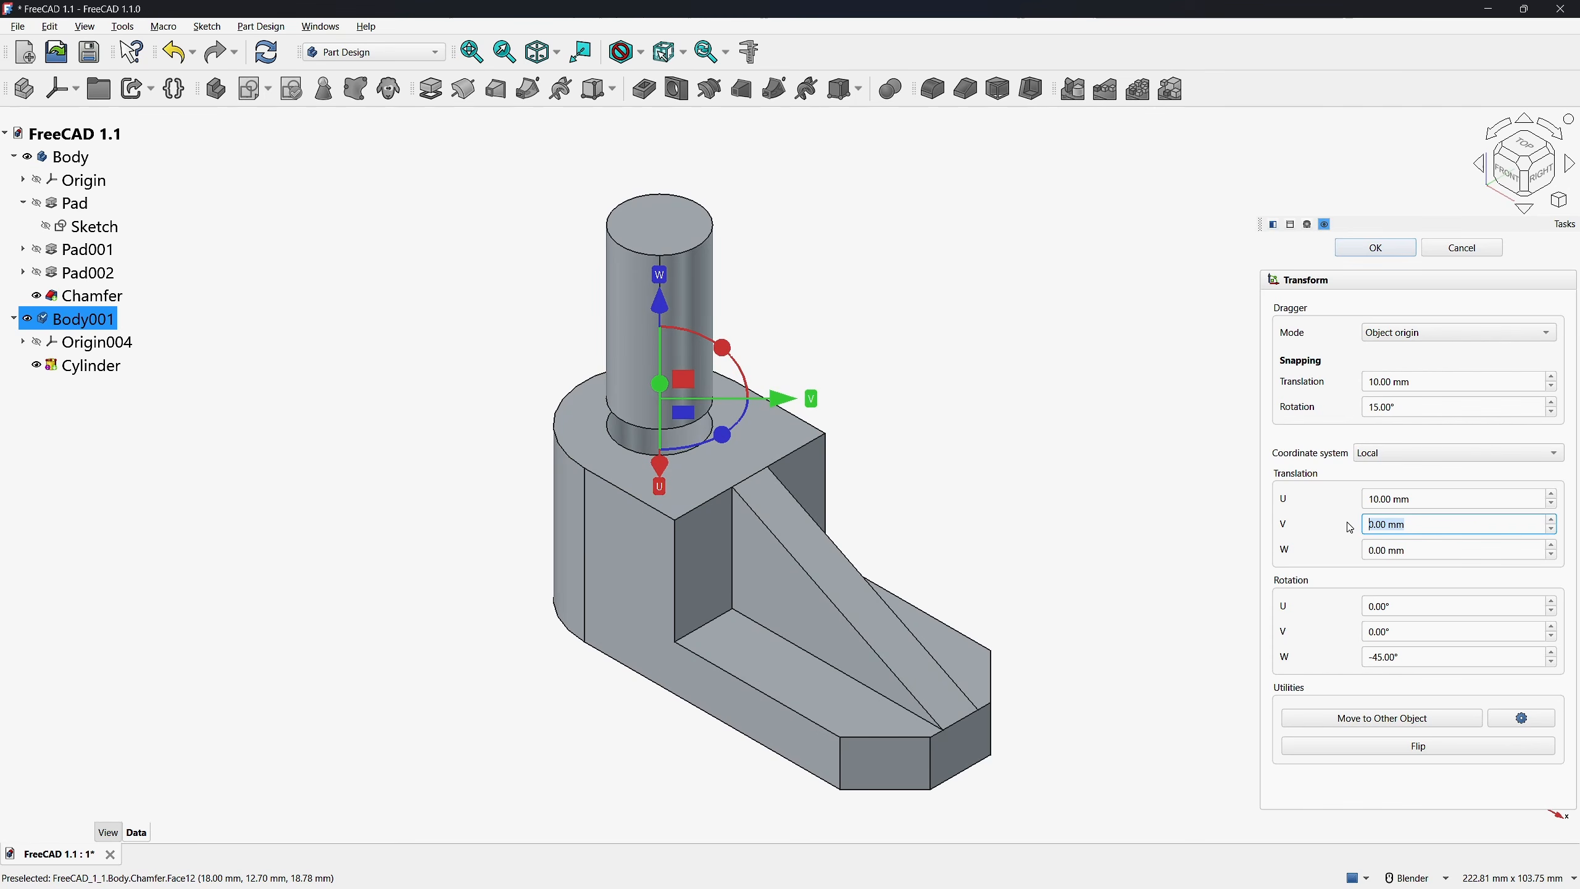
type("10")
left_click(1156, 441)
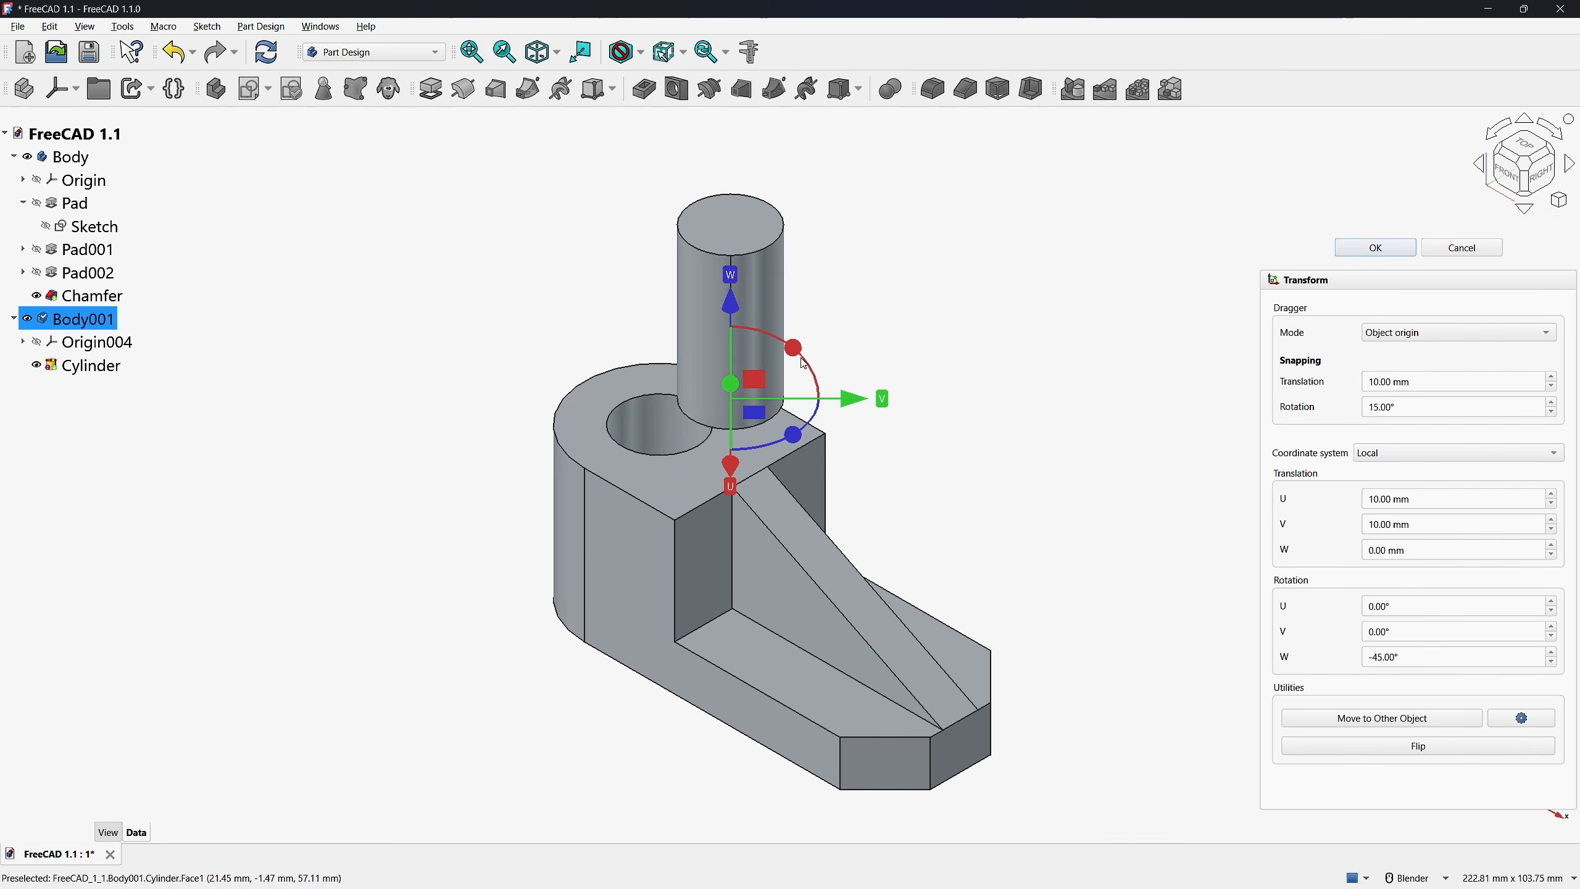
Move the cylinder's body another 10 mm along local V and tilt it 30° about its U axis
left_click_drag(877, 398, 811, 345)
left_click(962, 366)
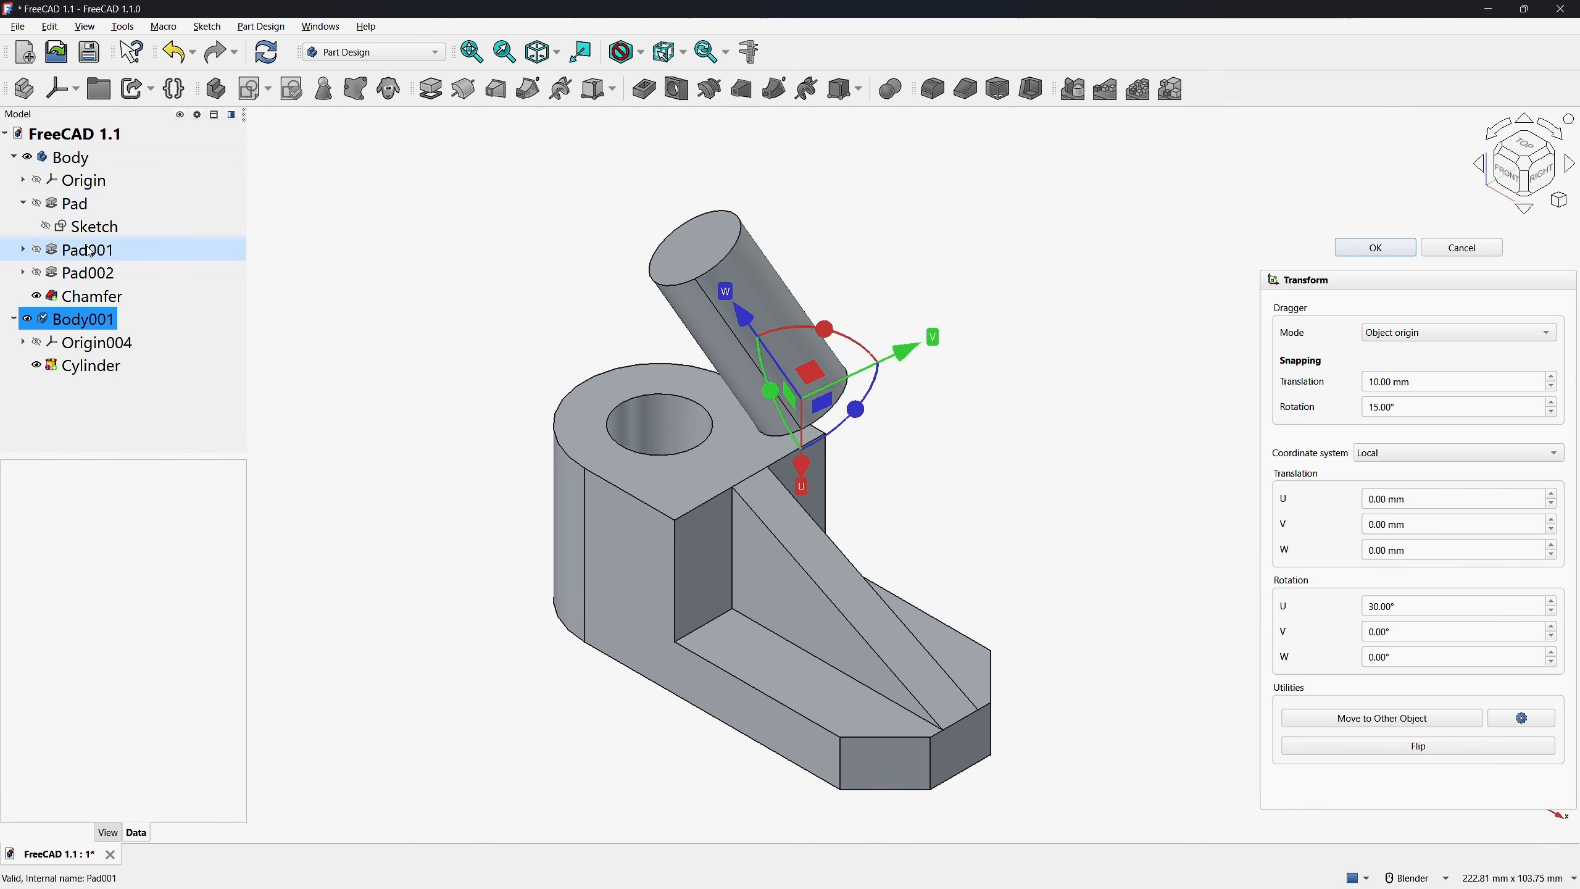
Hide the bracket's Chamfer, show the origin of Body, and set the transform coordinate system to Global
left_click(36, 297)
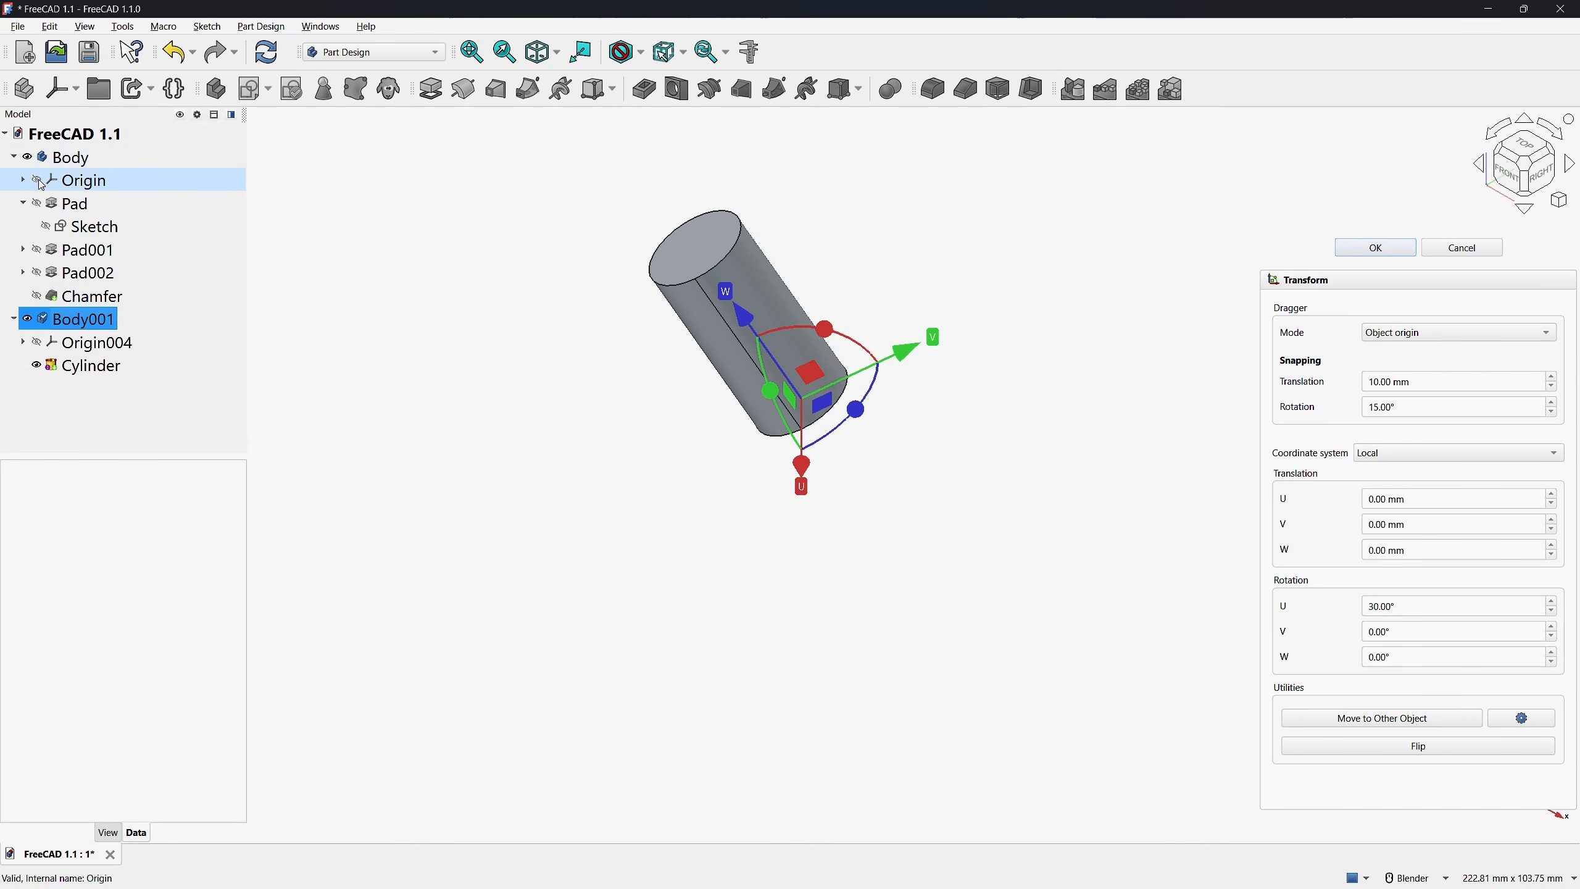
left_click(37, 180)
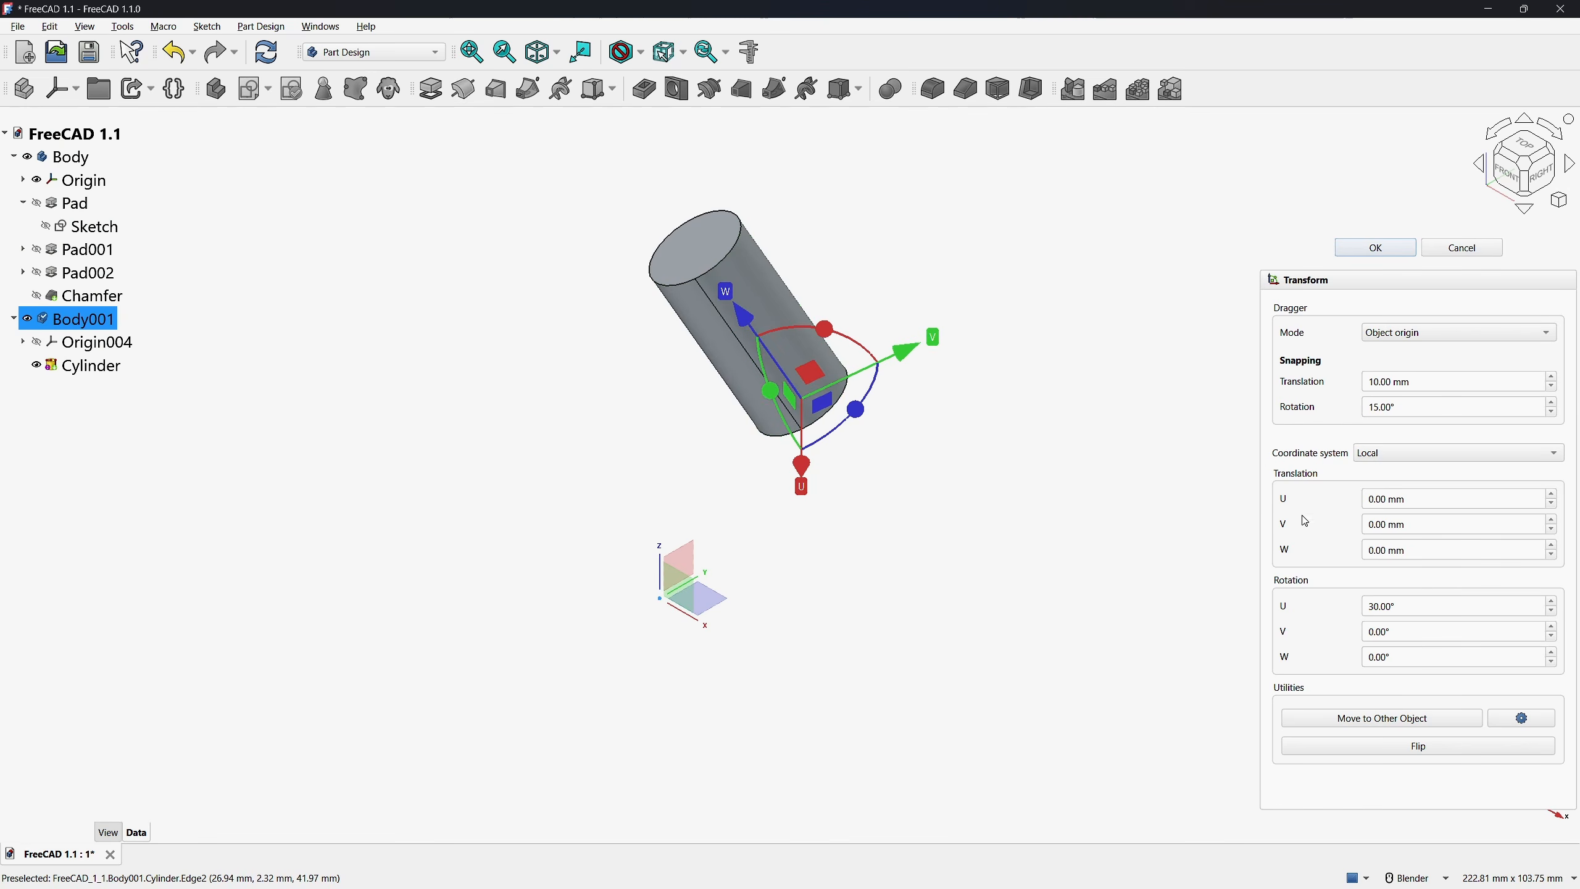
left_click(1407, 454)
left_click(1403, 475)
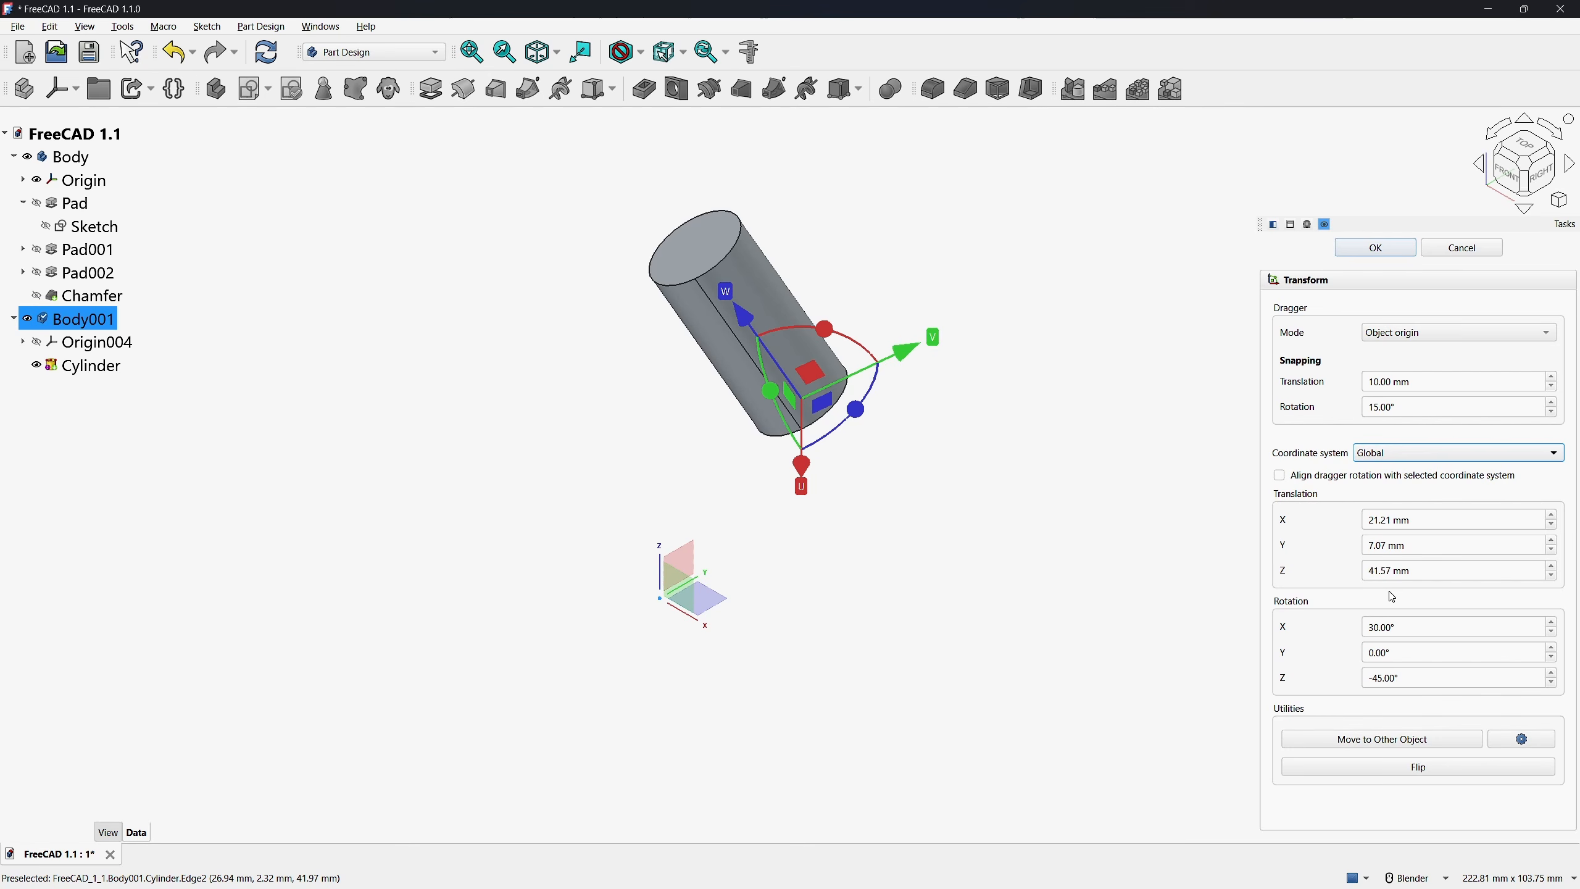
Compare Body001's Placement position with the transform values in the Local and Global coordinate systems, ending on Global
left_click(72, 327)
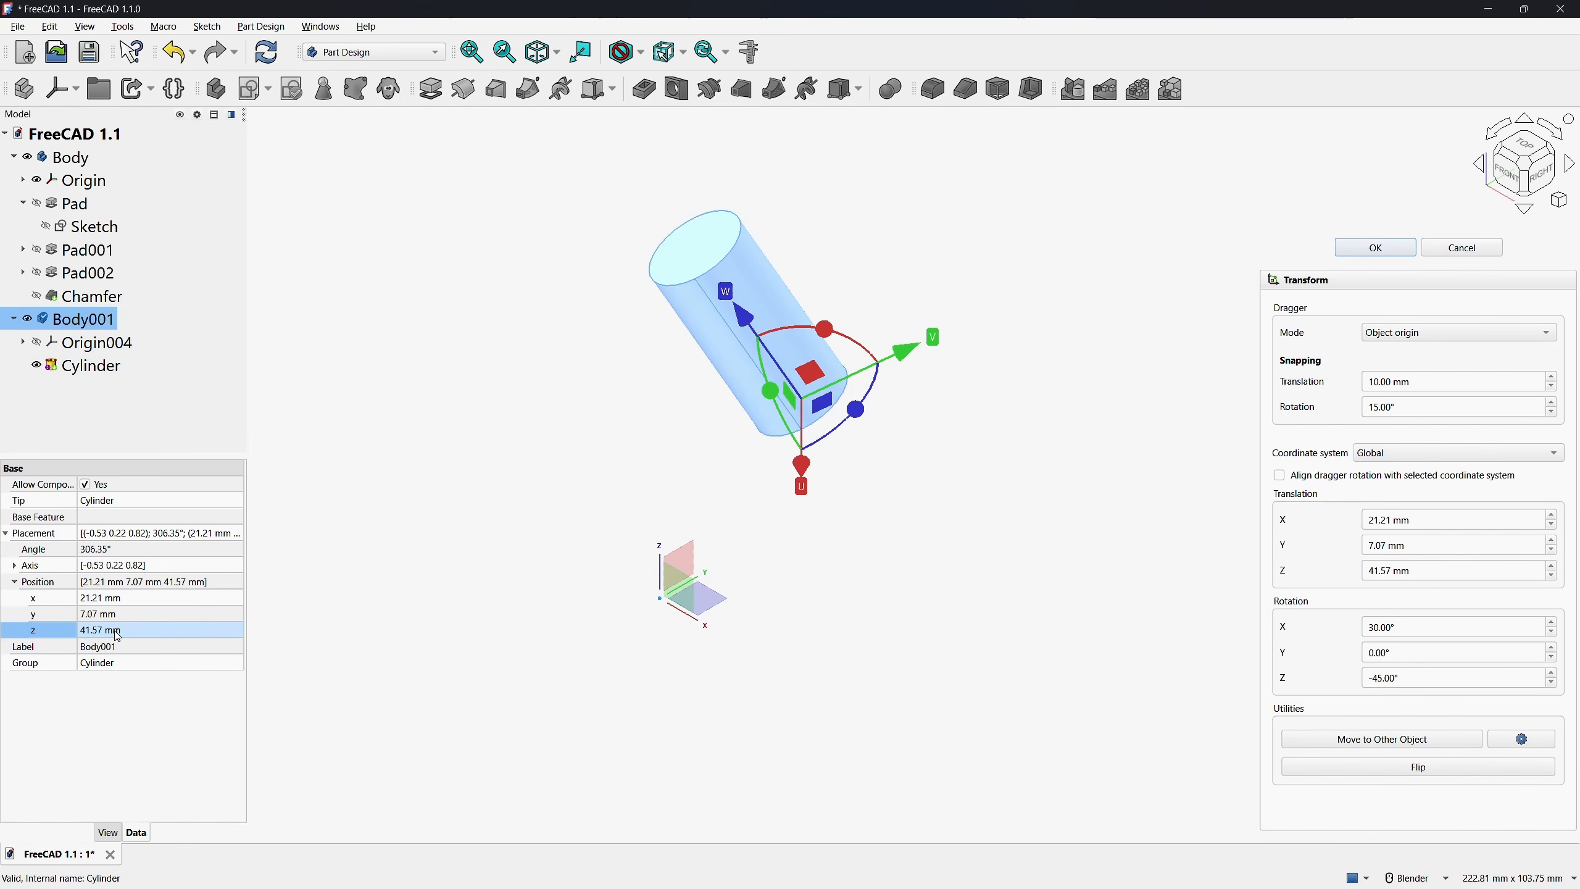
left_click(1431, 453)
left_click(1407, 437)
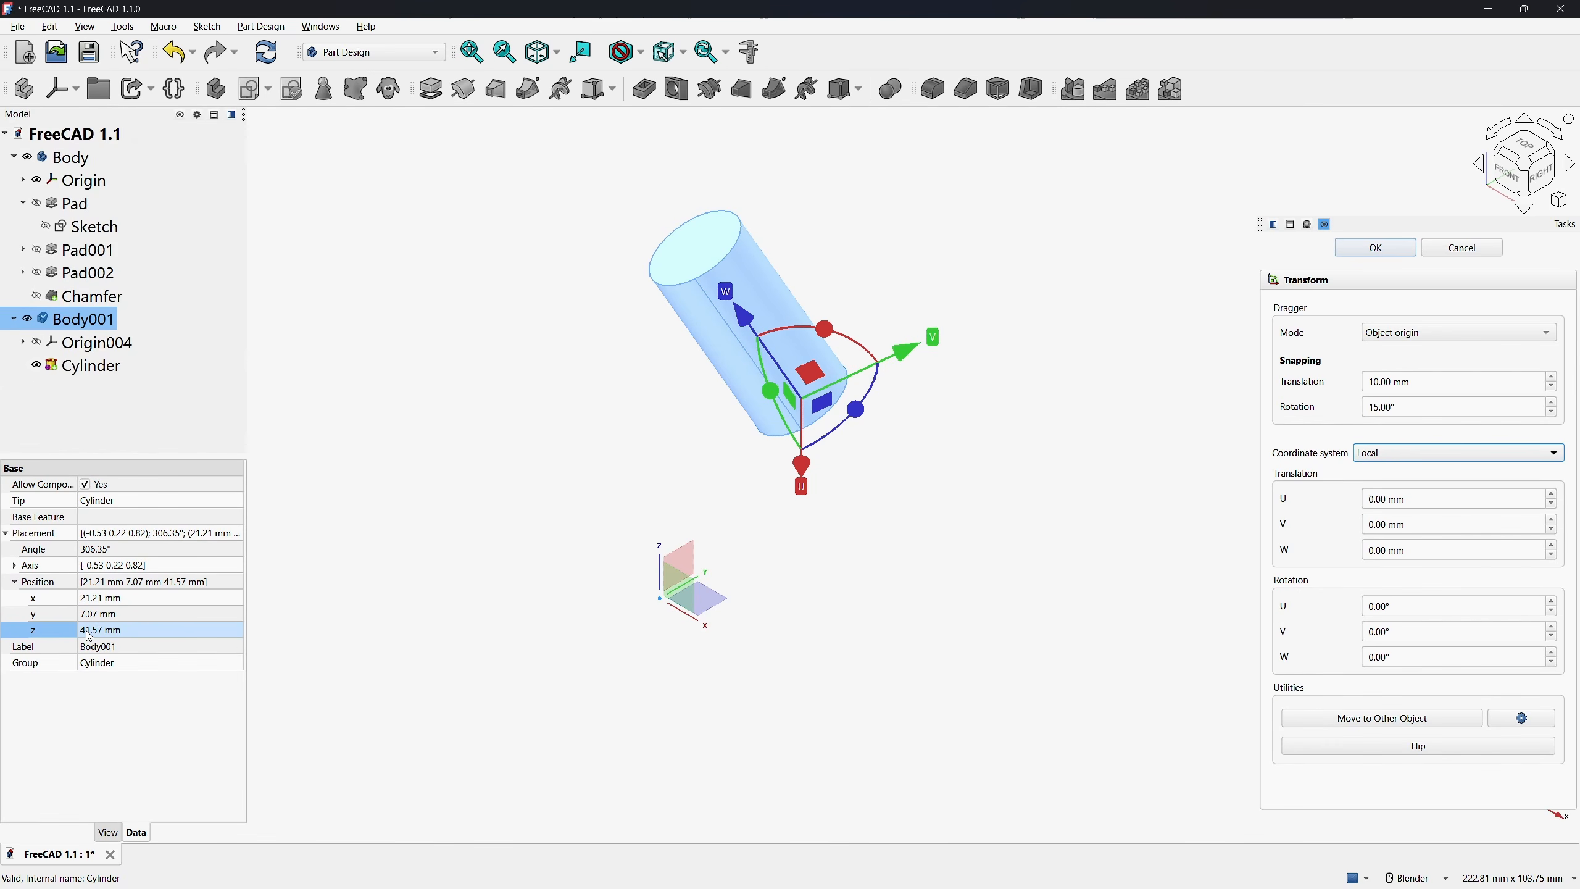
left_click(1388, 454)
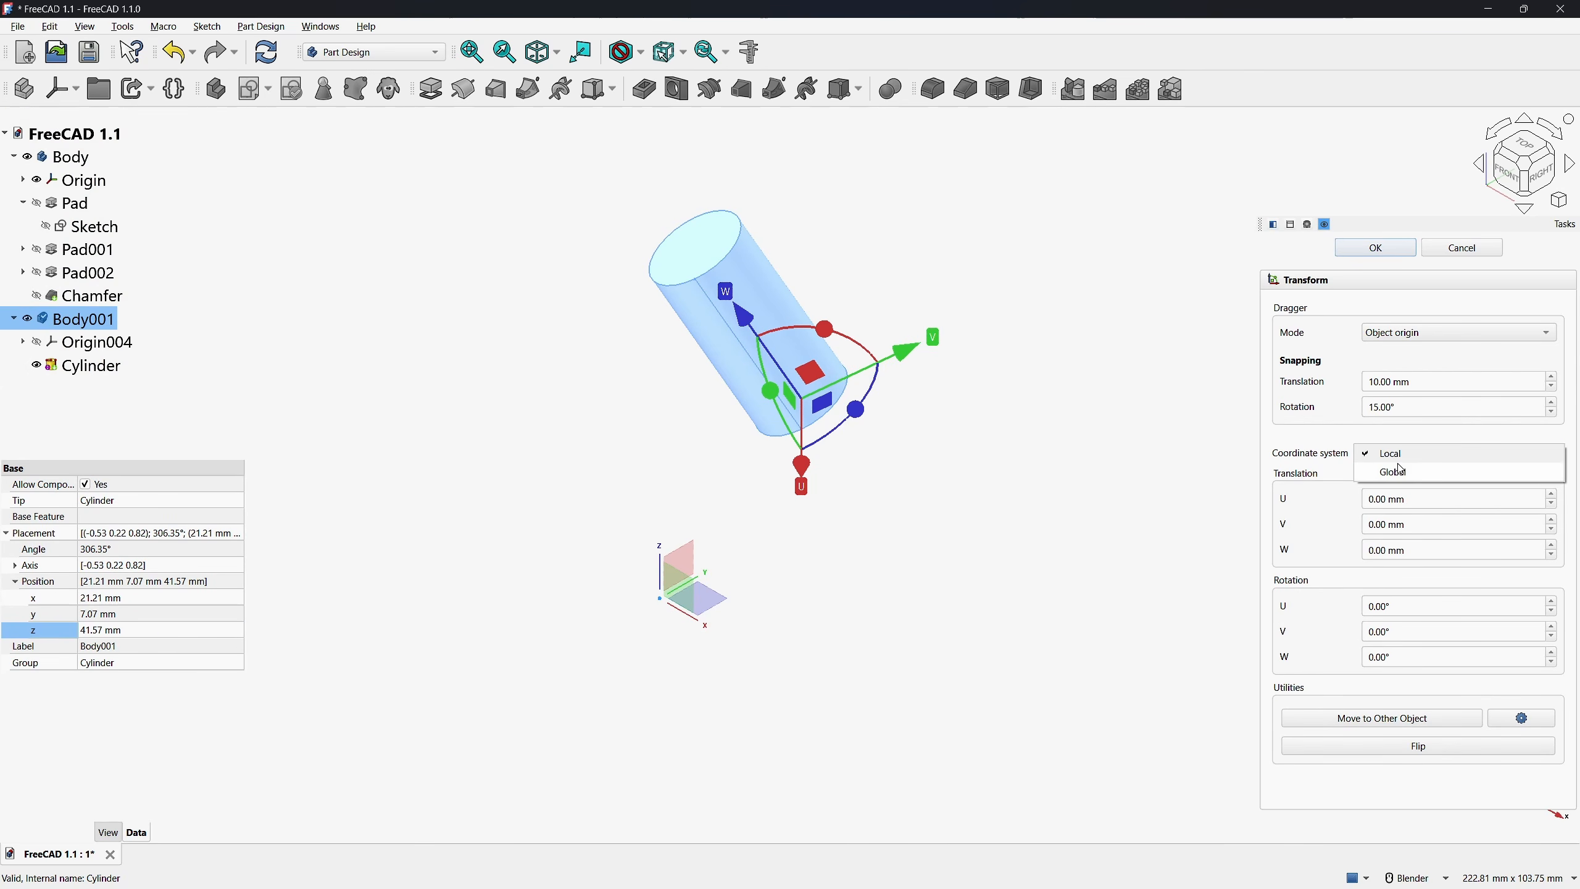
left_click(1397, 472)
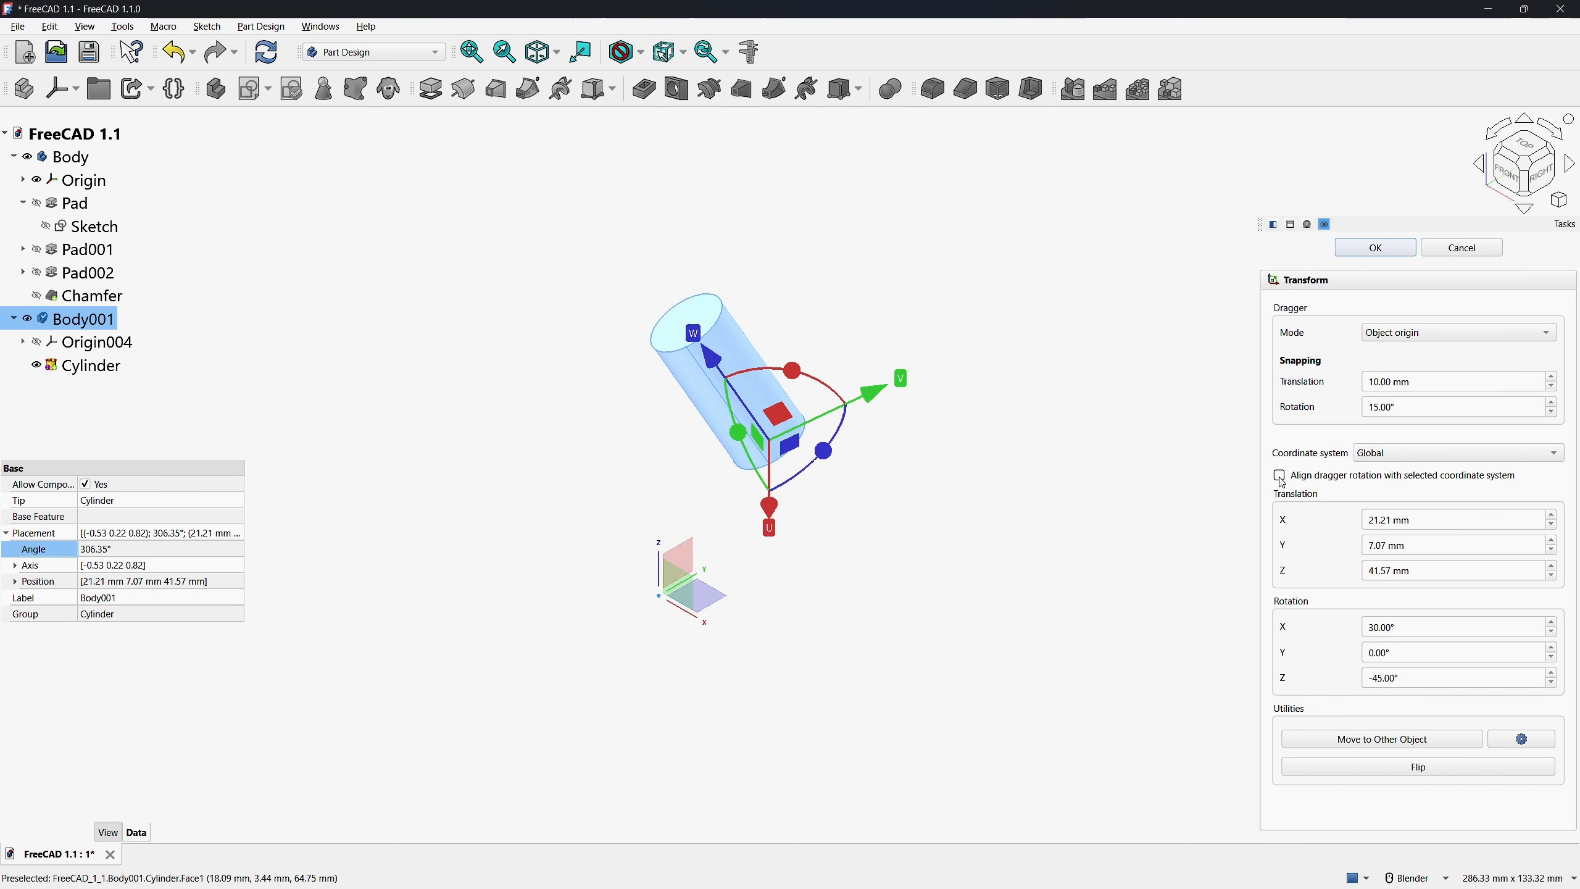
With dragger rotation temporarily aligned to Global, move the cylinder's body 20 mm along Y and rotate it -45° about Z
left_click(1280, 477)
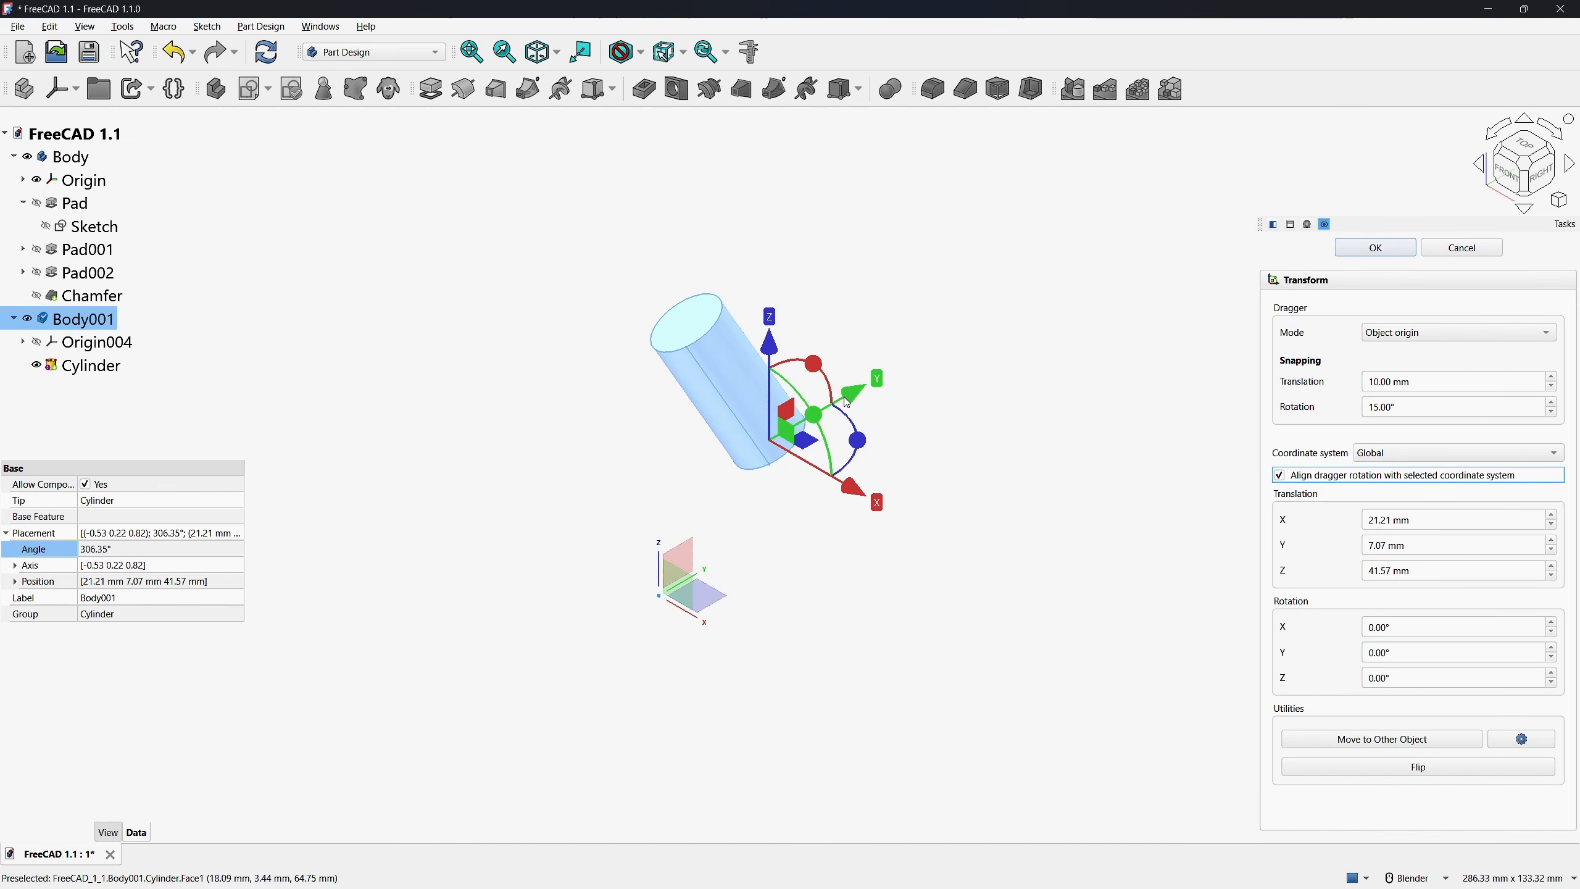
left_click_drag(847, 402, 924, 353)
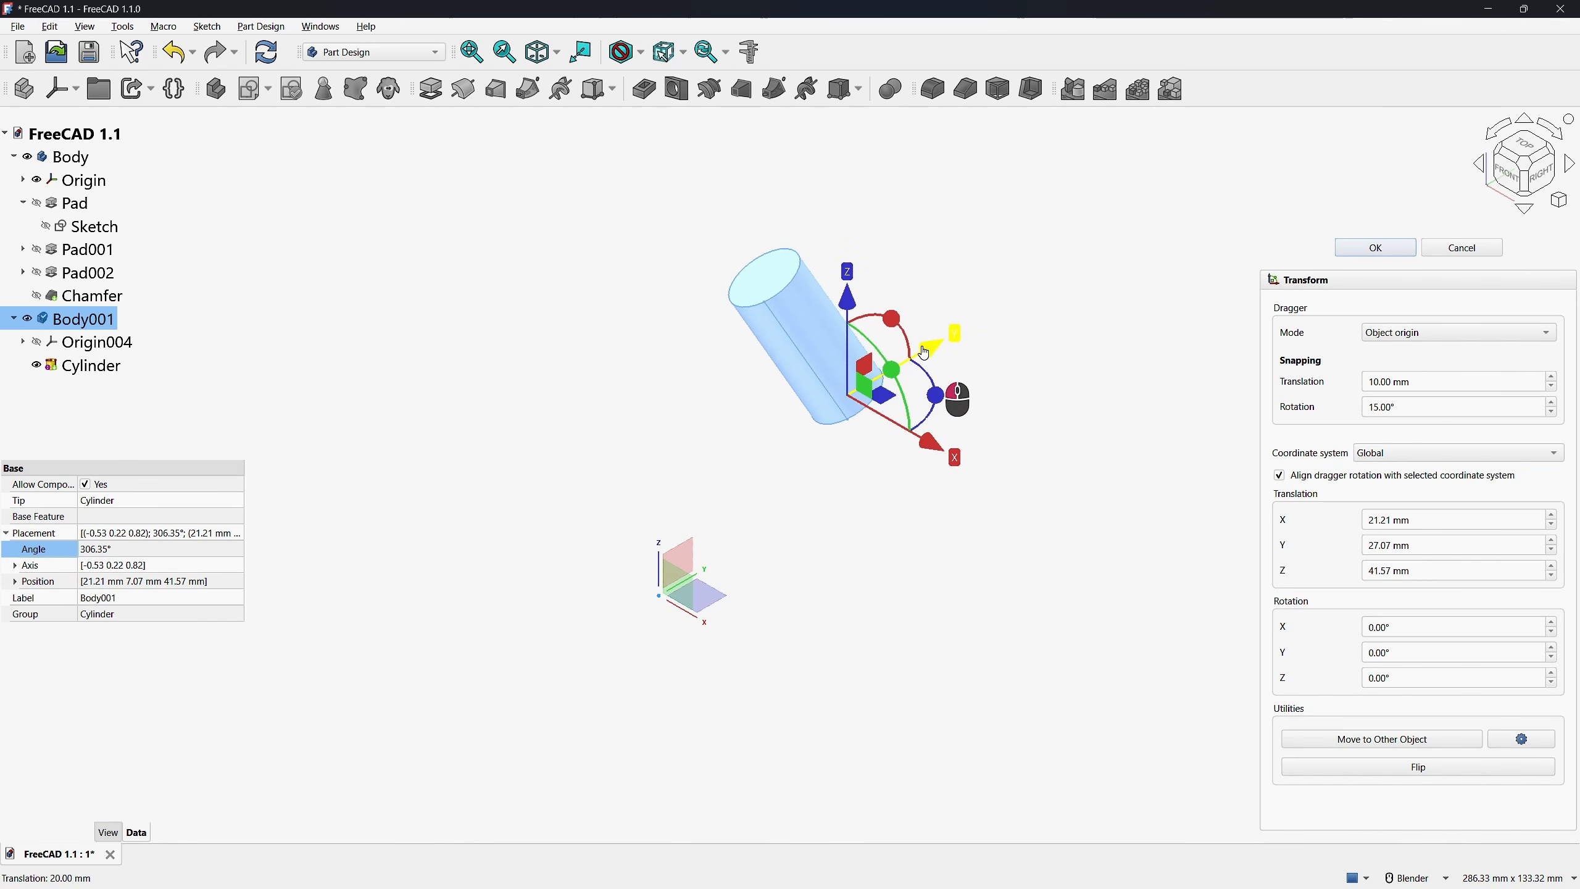
left_click_drag(907, 431, 929, 446)
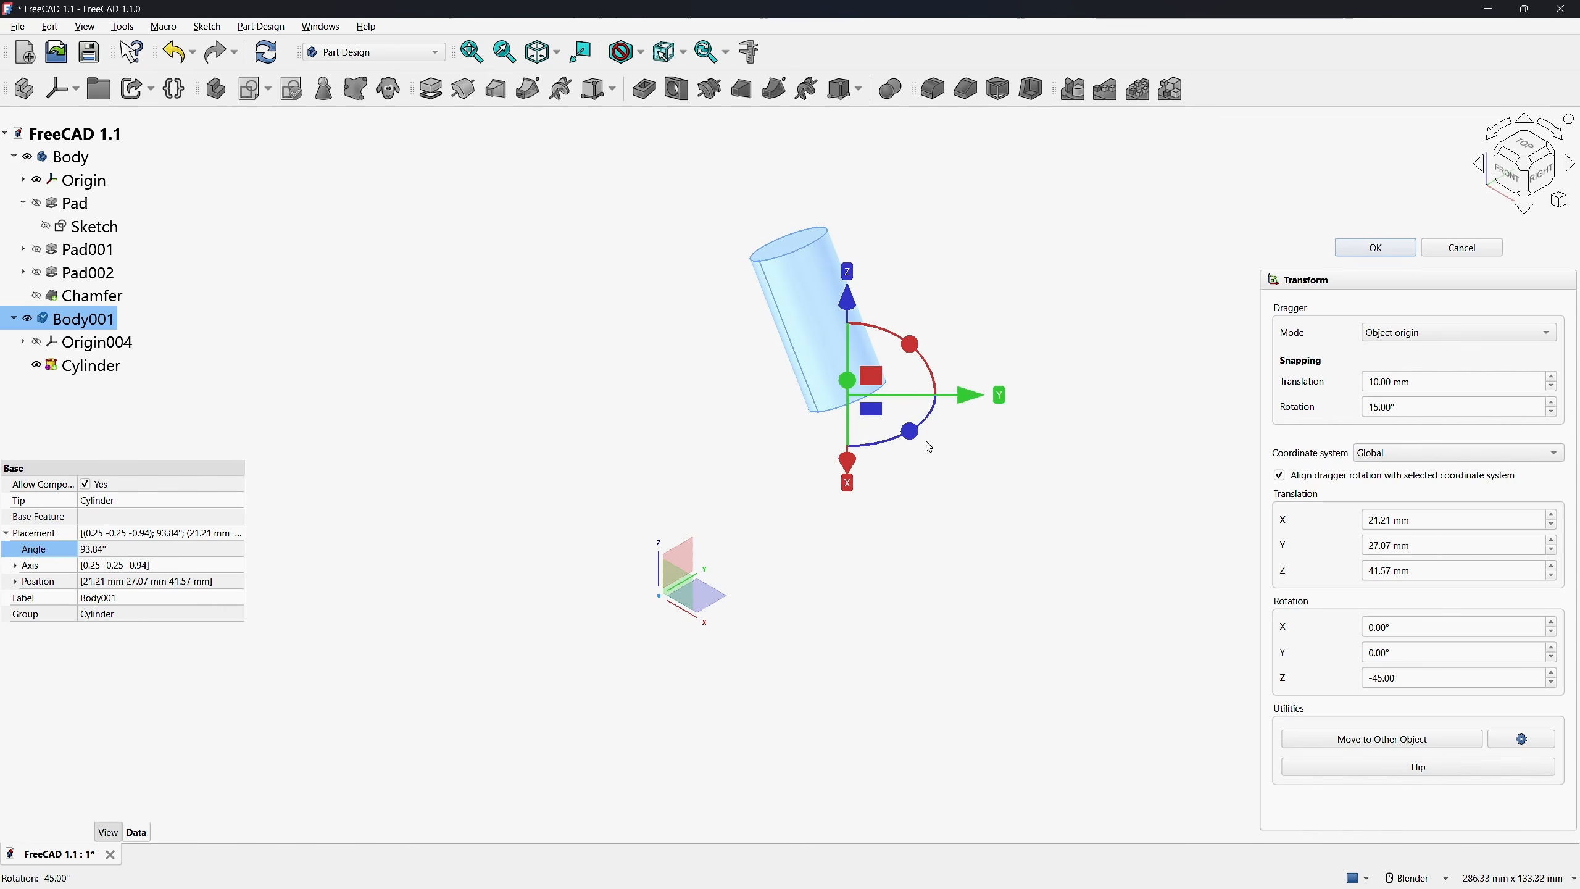
left_click(1279, 475)
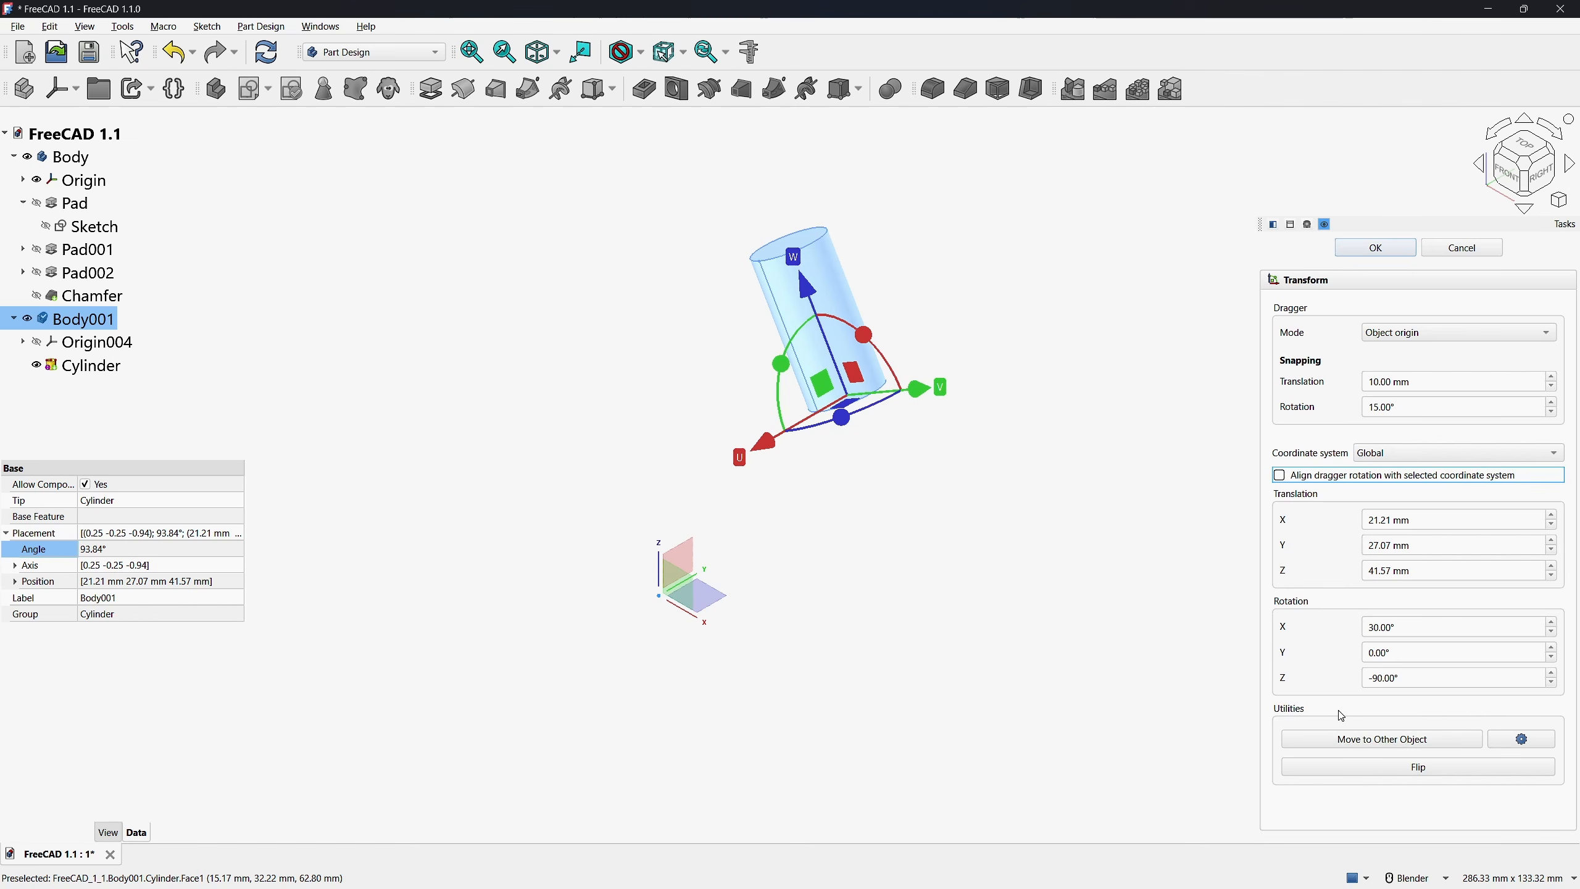
Show the bracket in place of its origin and move the cylinder's body onto the boss's upper face with Move to Other Object
left_click(37, 295)
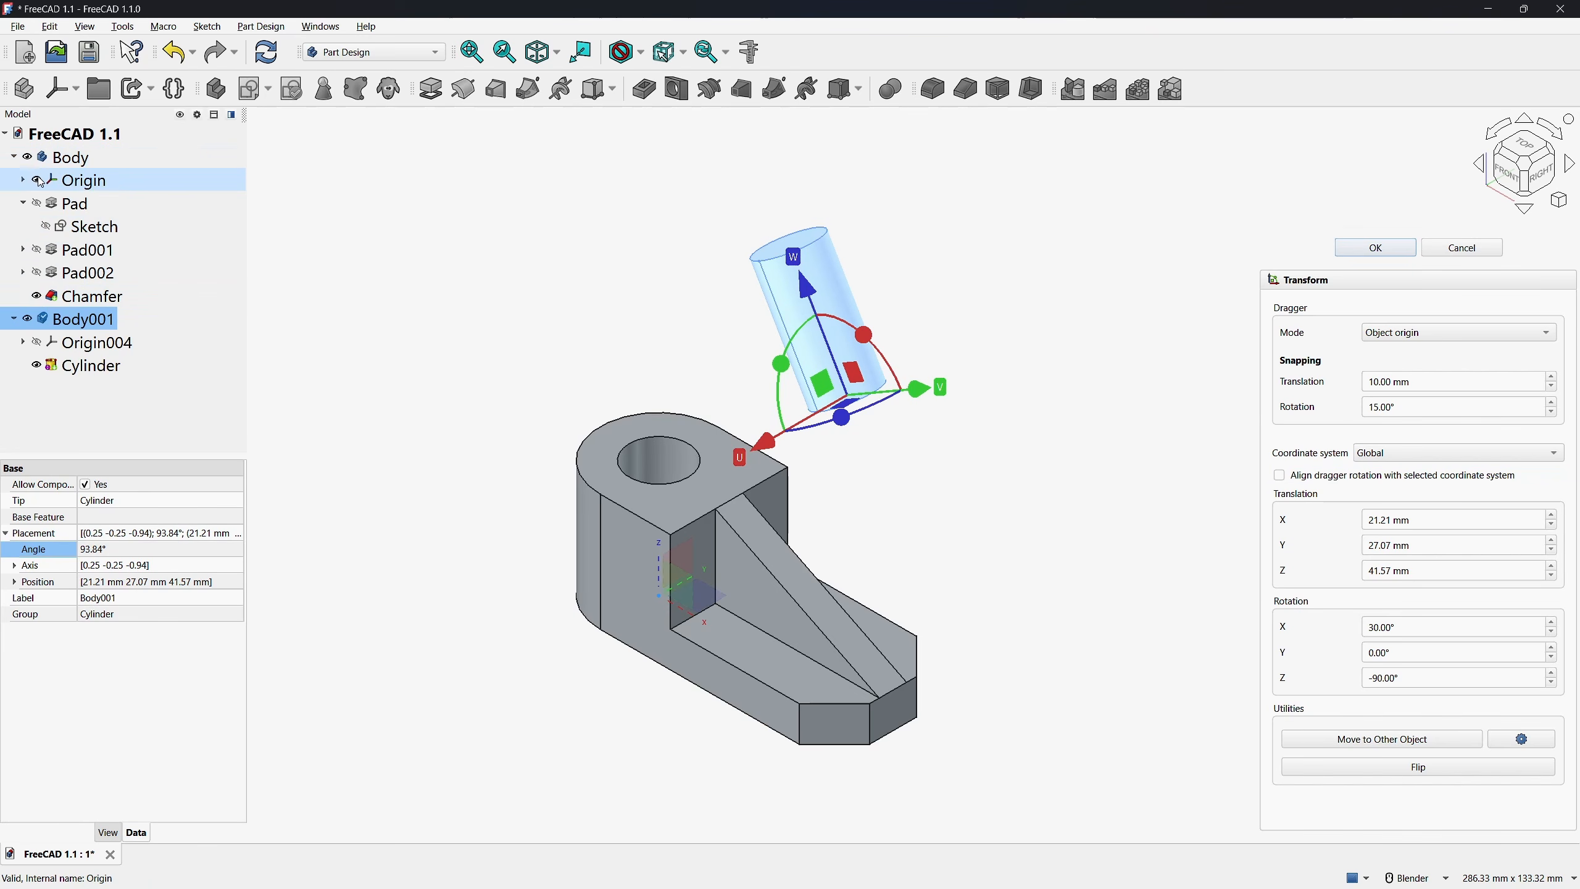
left_click(1381, 740)
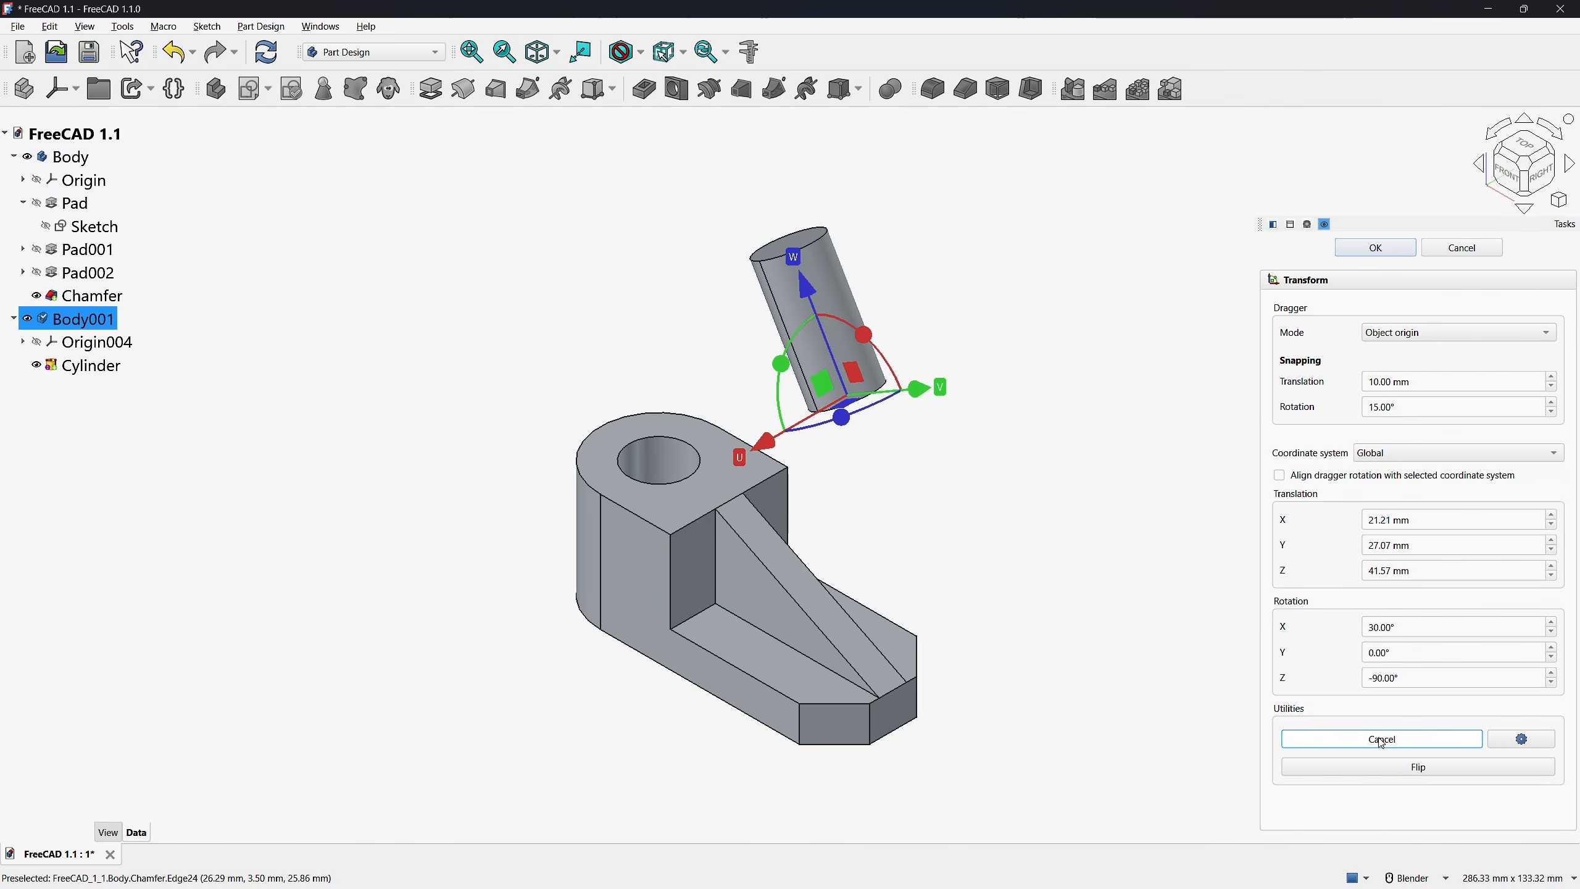
left_click(691, 496)
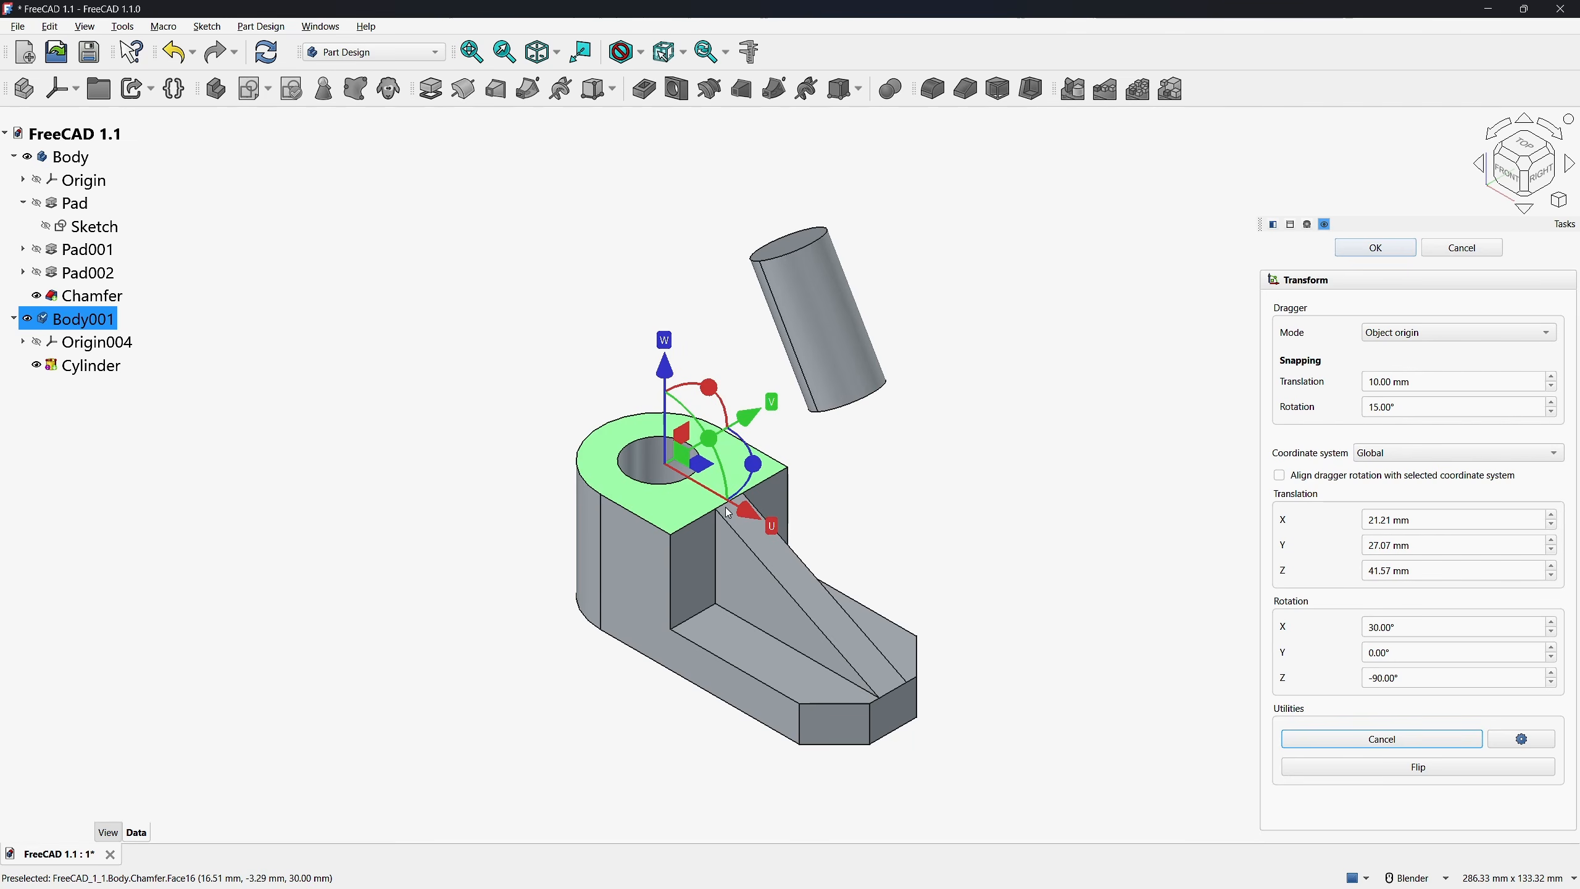
left_click(790, 561)
left_click(755, 630)
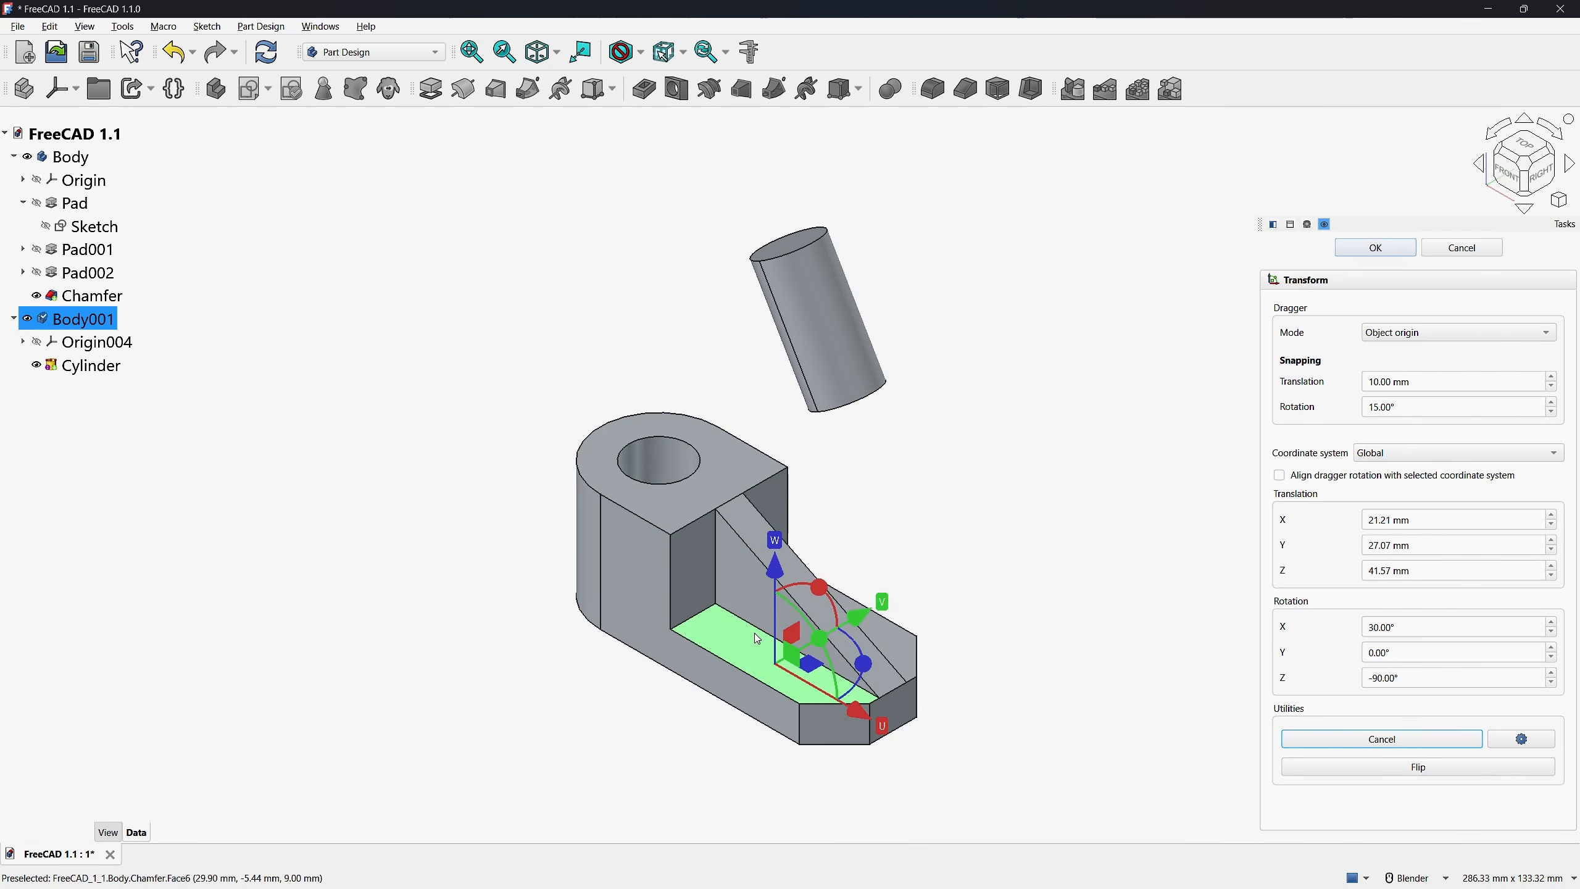
left_click(685, 510)
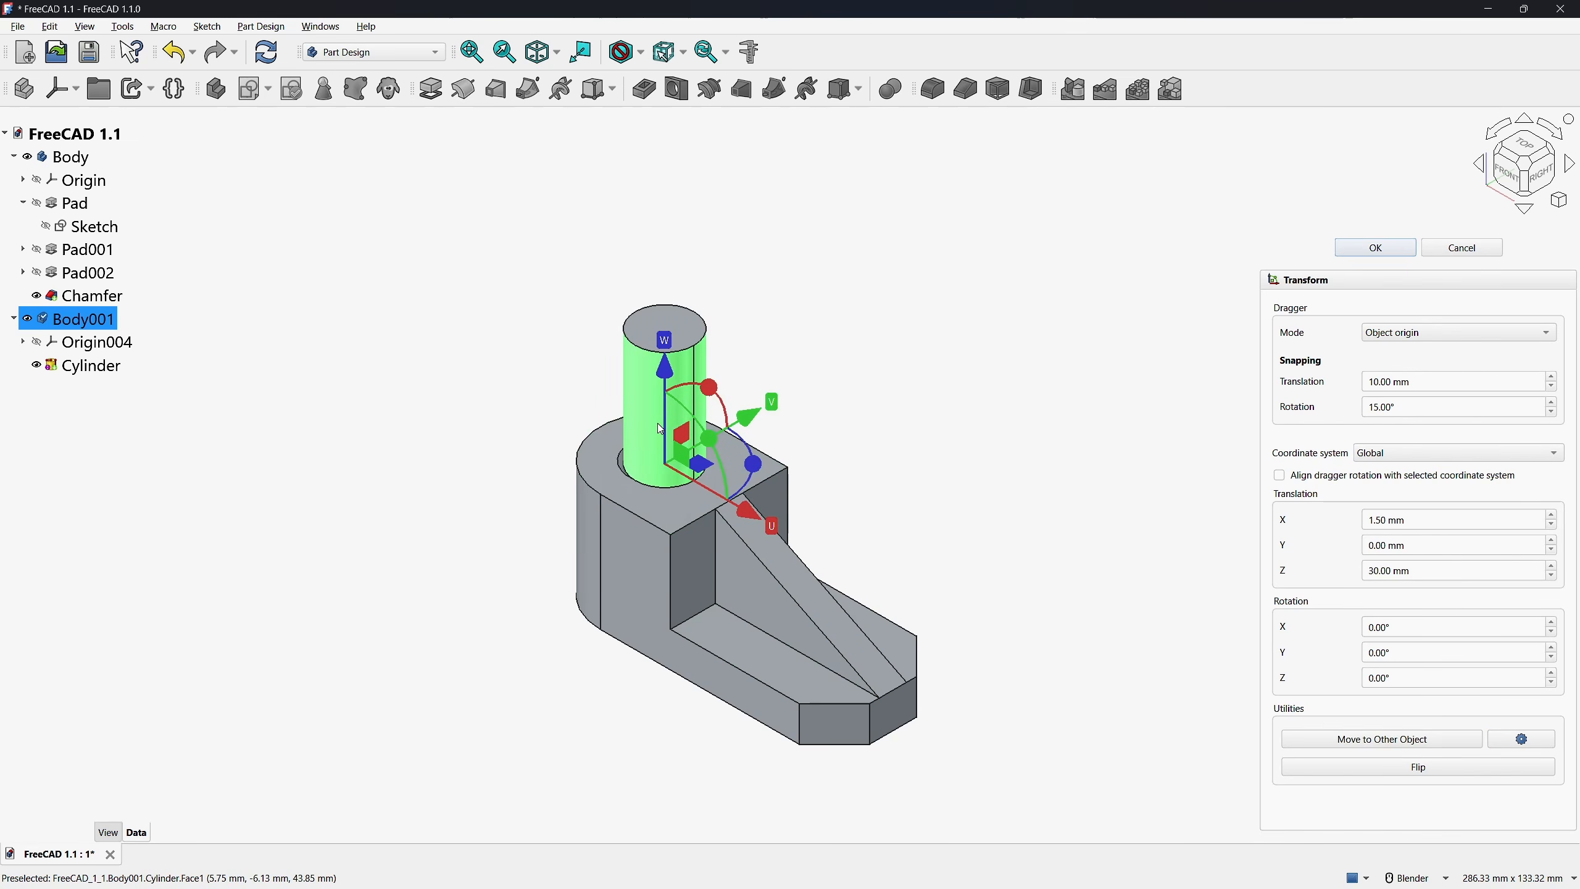
Center the cylinder's body on the hole's upper circular edge with Move to Other Object
left_click(1351, 742)
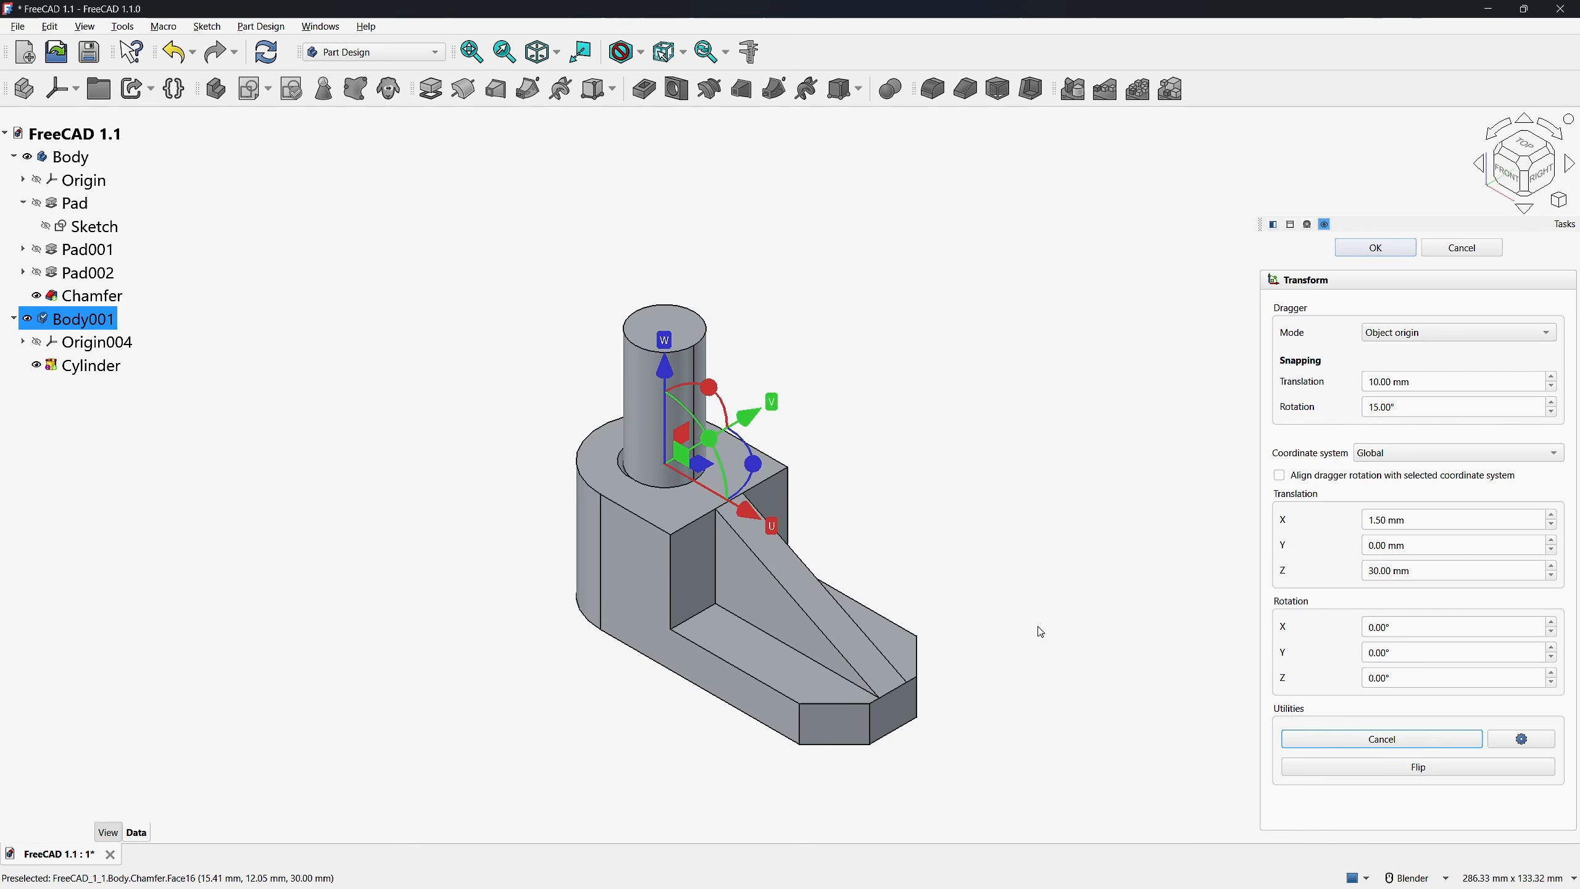
left_click(624, 474)
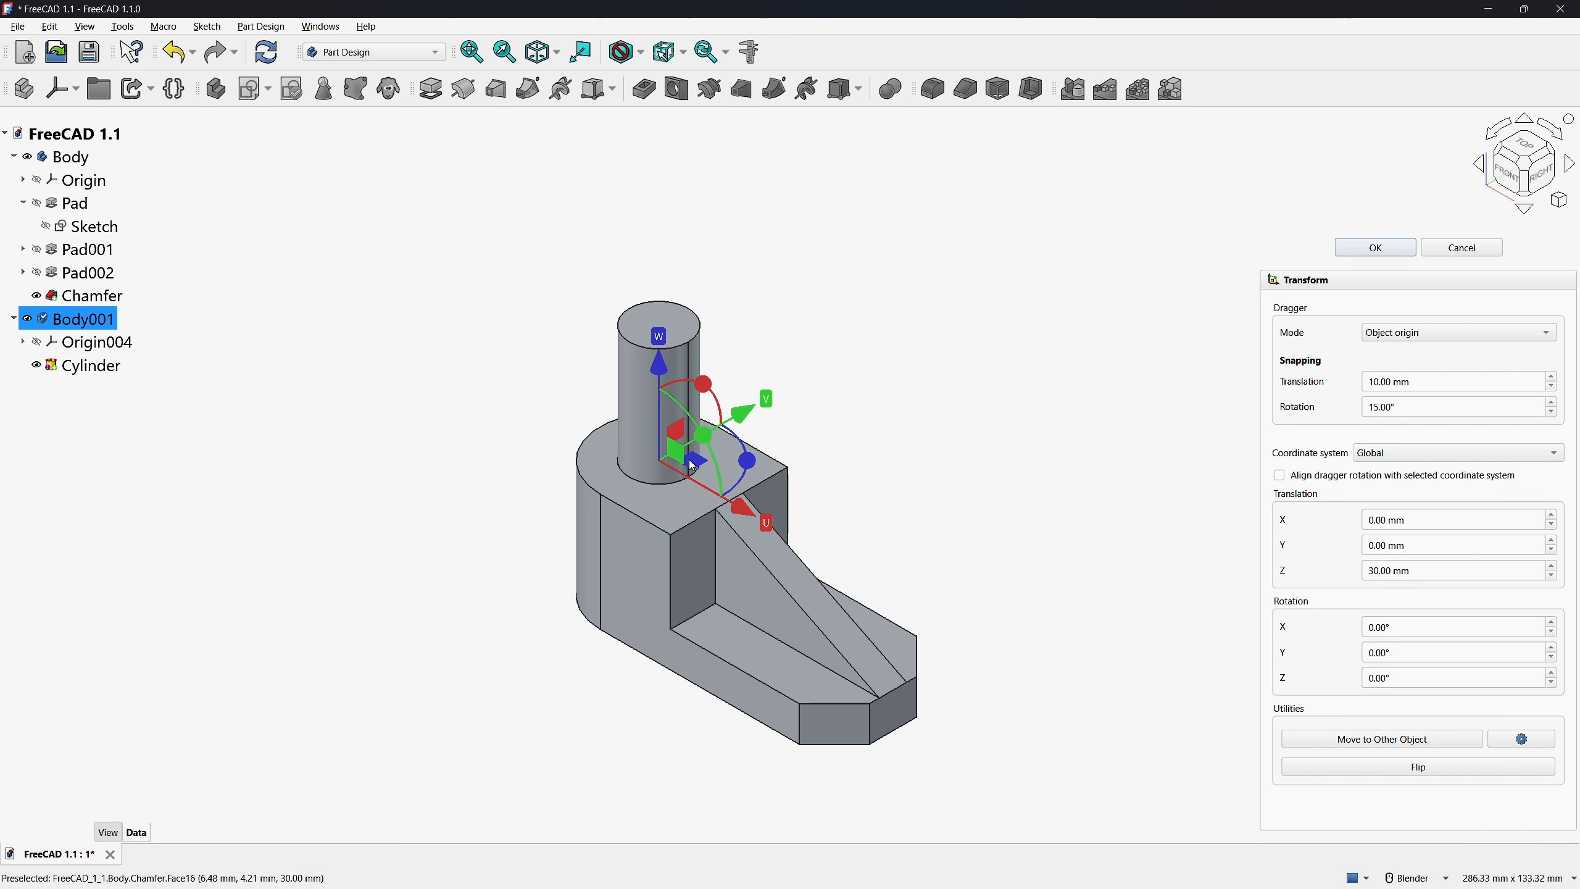
Move the cylinder's body 50 mm along Y and rotate it 15° about X with the dragger
left_click_drag(692, 465, 890, 349)
left_click_drag(883, 274, 846, 292)
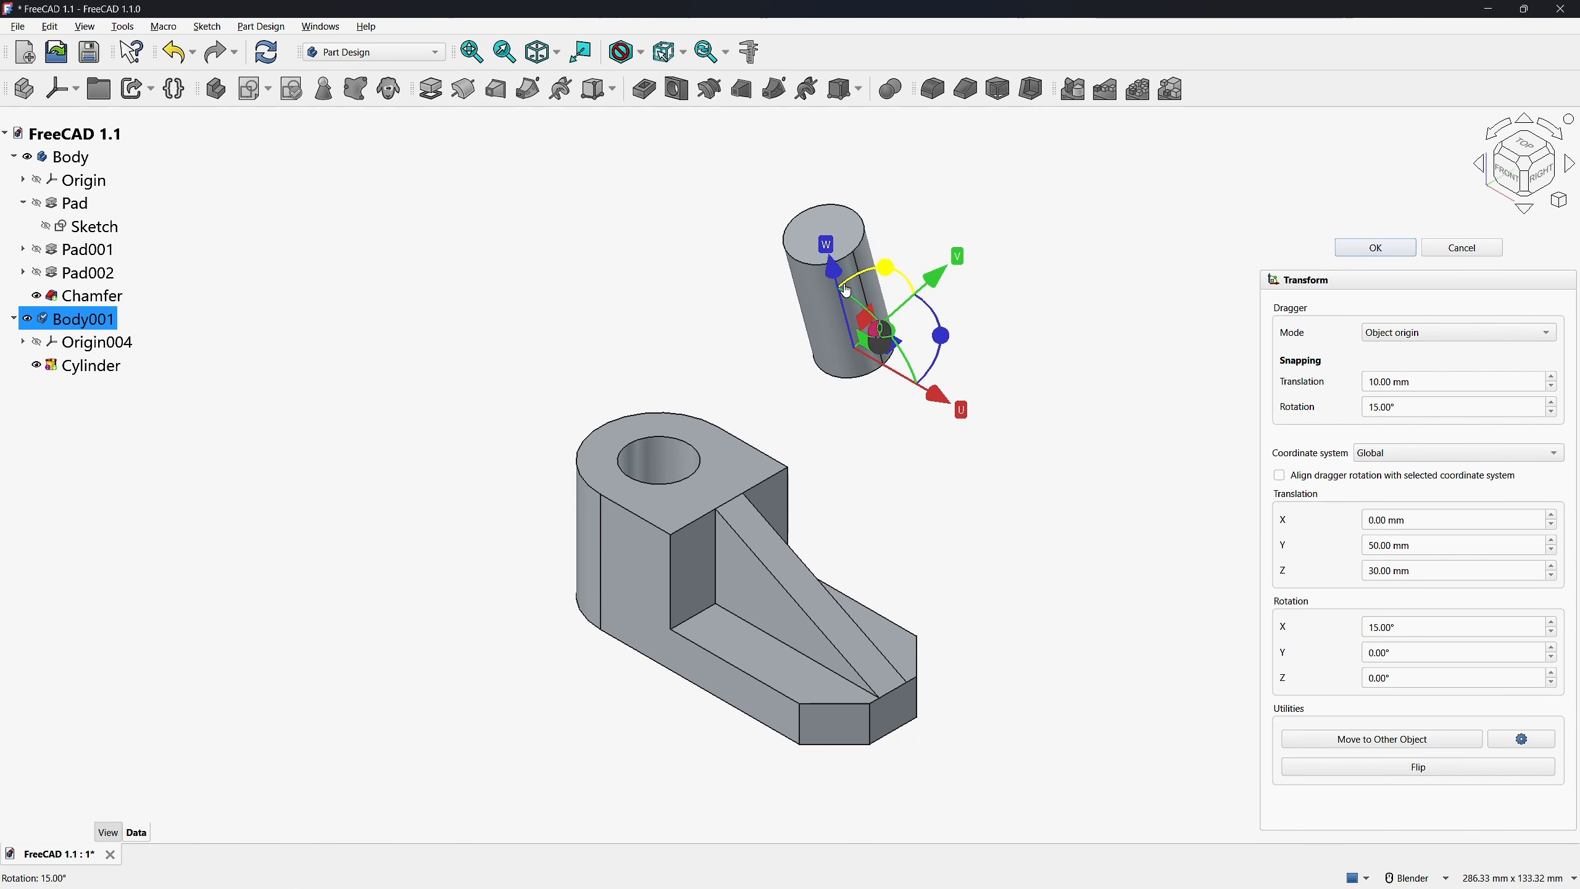
Align dragger rotation with the Global coordinate system and move the tilted cylinder's body to the hole's upper edge
left_click(1279, 474)
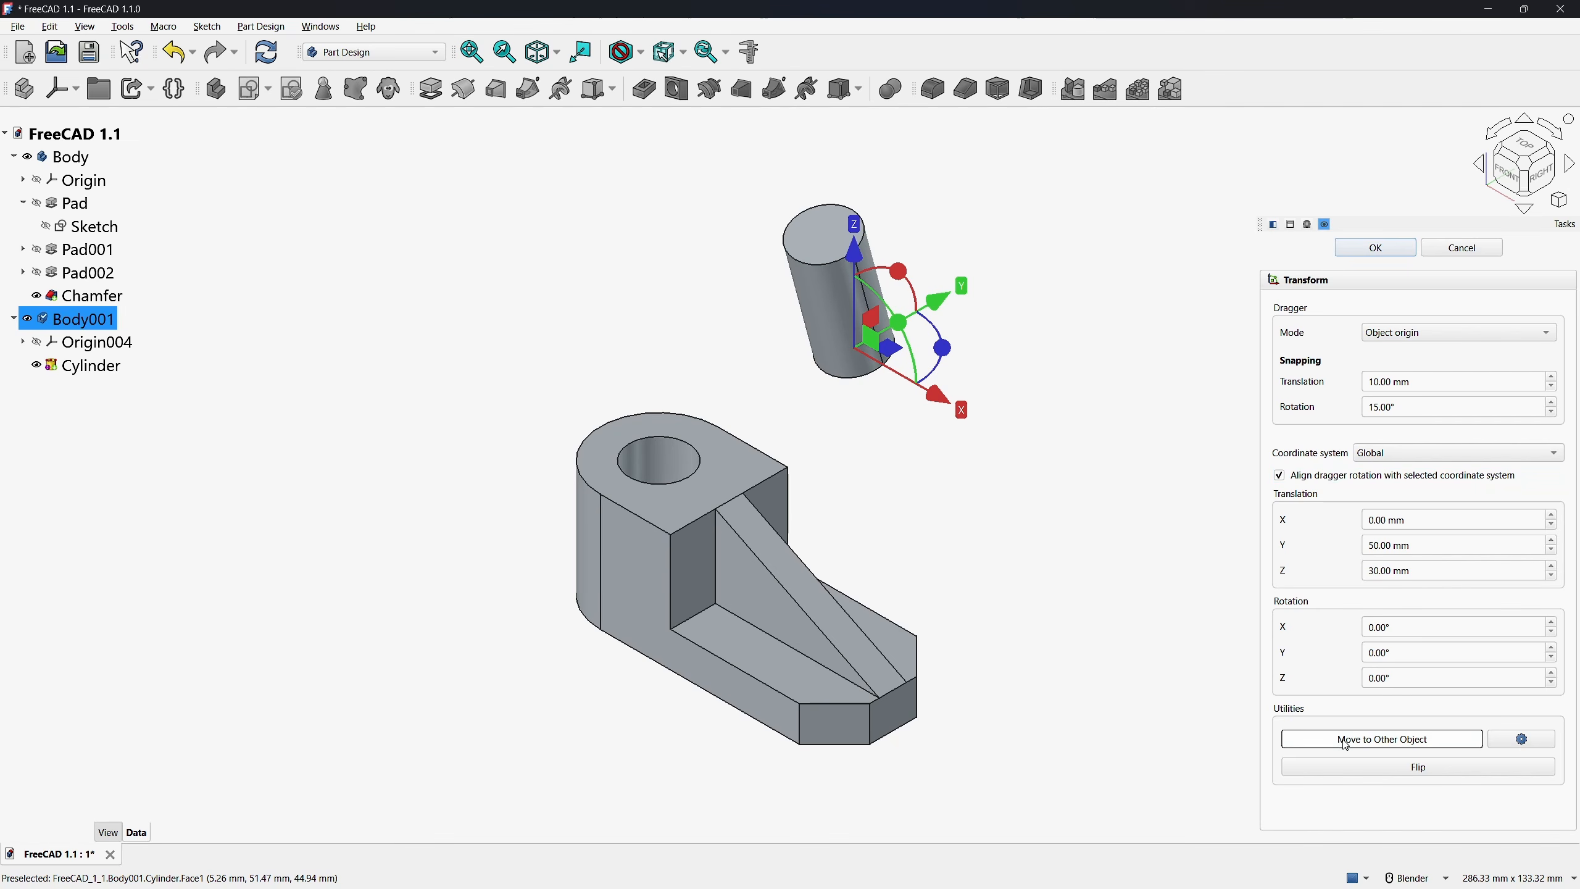
left_click(1310, 738)
left_click(629, 470)
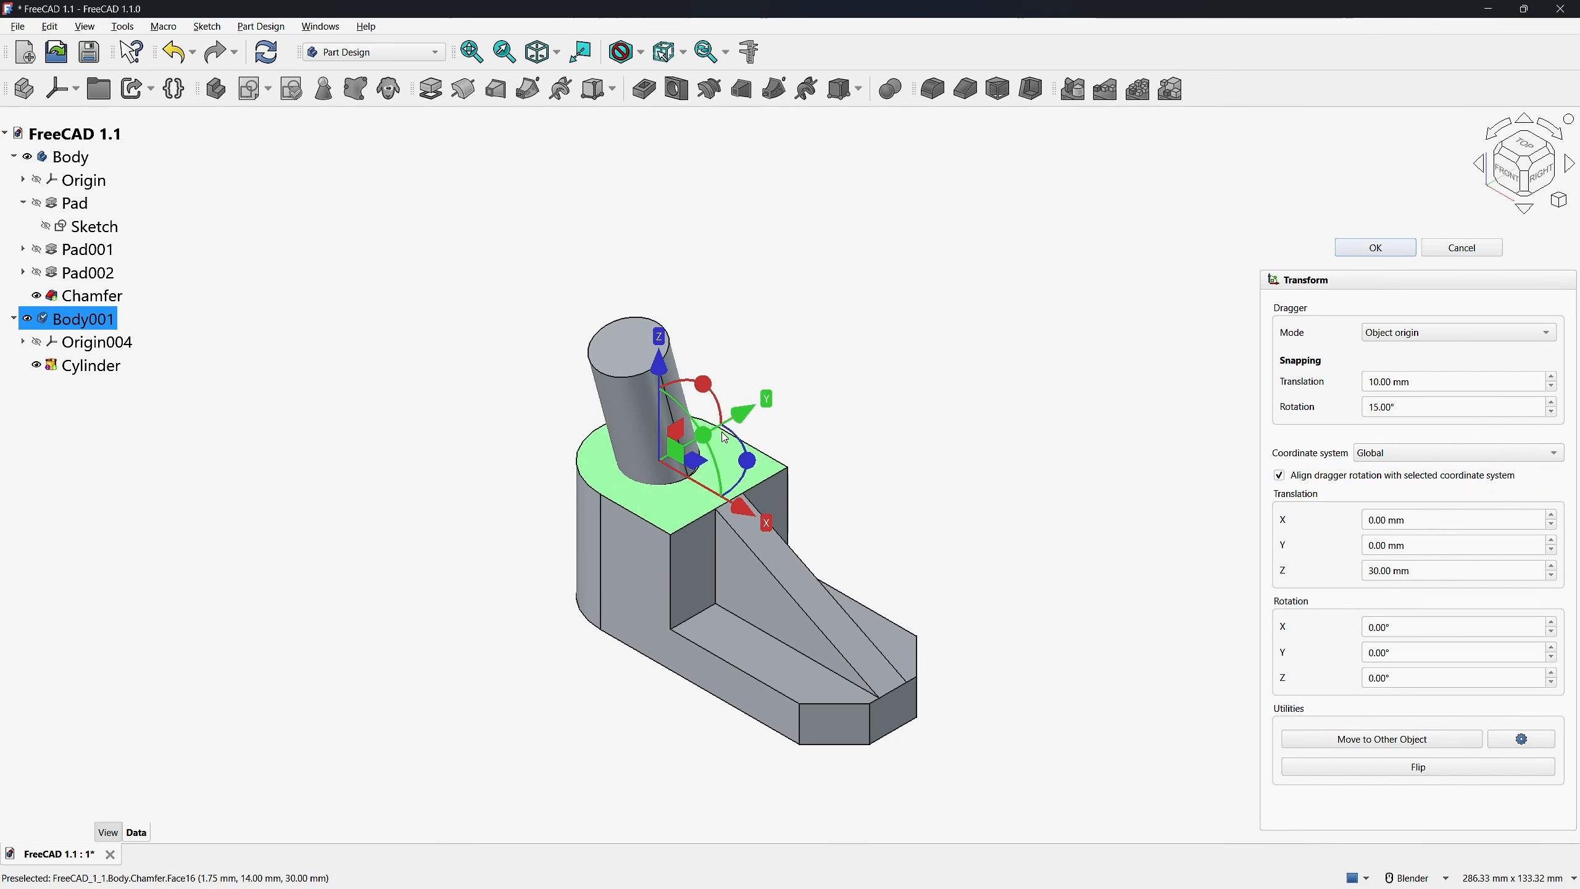
Turn off the dragger's rotation alignment and move the cylinder's body to the hole's upper edge so it stands upright
left_click(1280, 476)
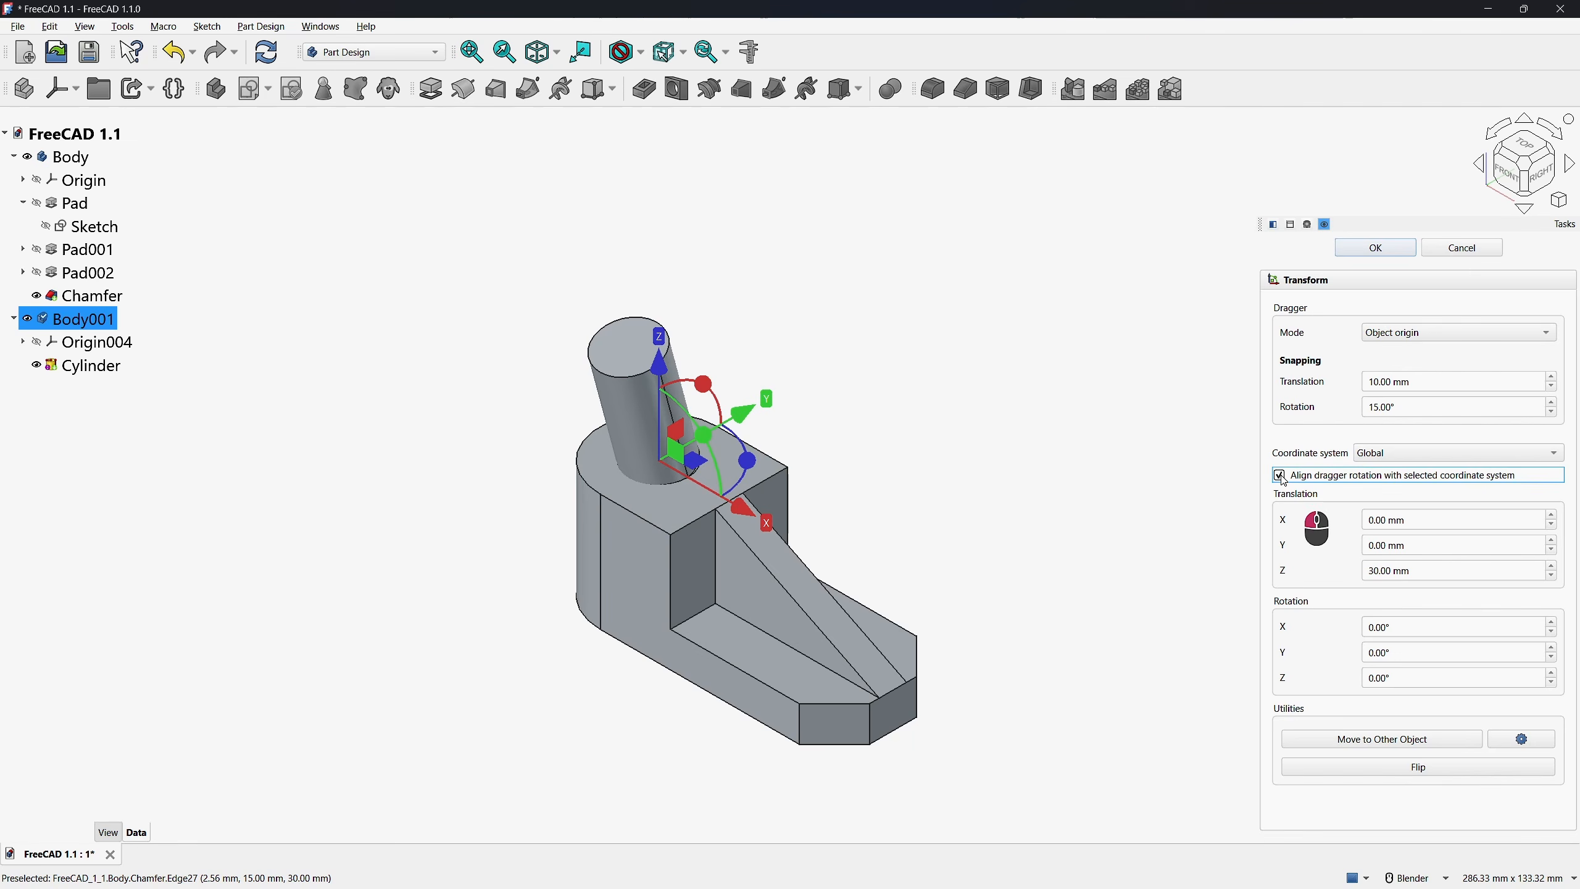
left_click(1348, 740)
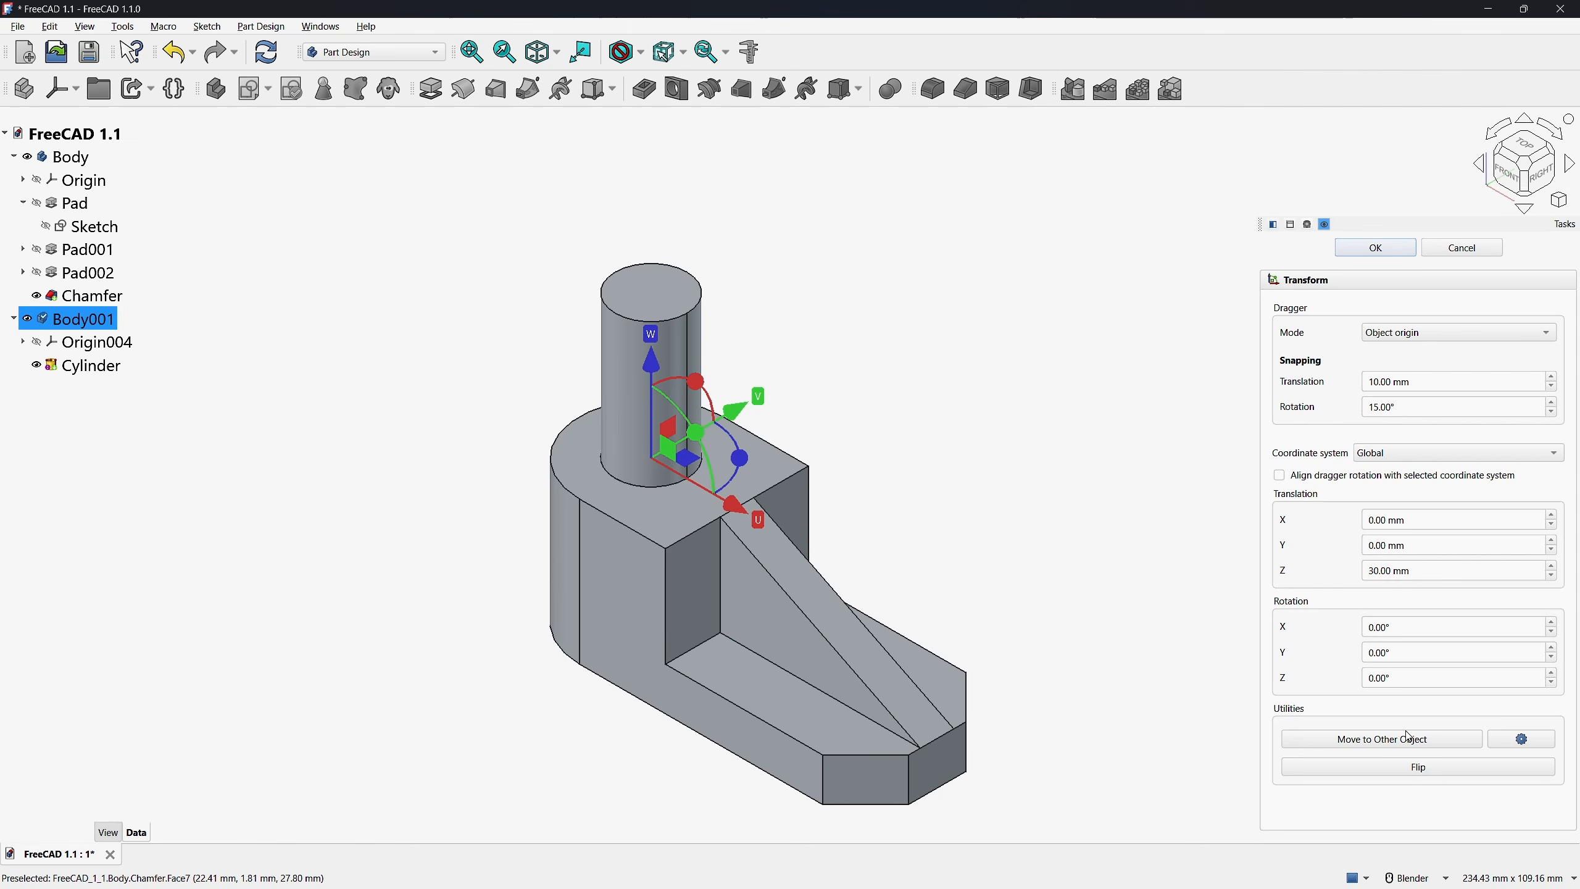
Flip the cylinder's body twice and accept the transform
left_click(1405, 769)
left_click(1405, 769)
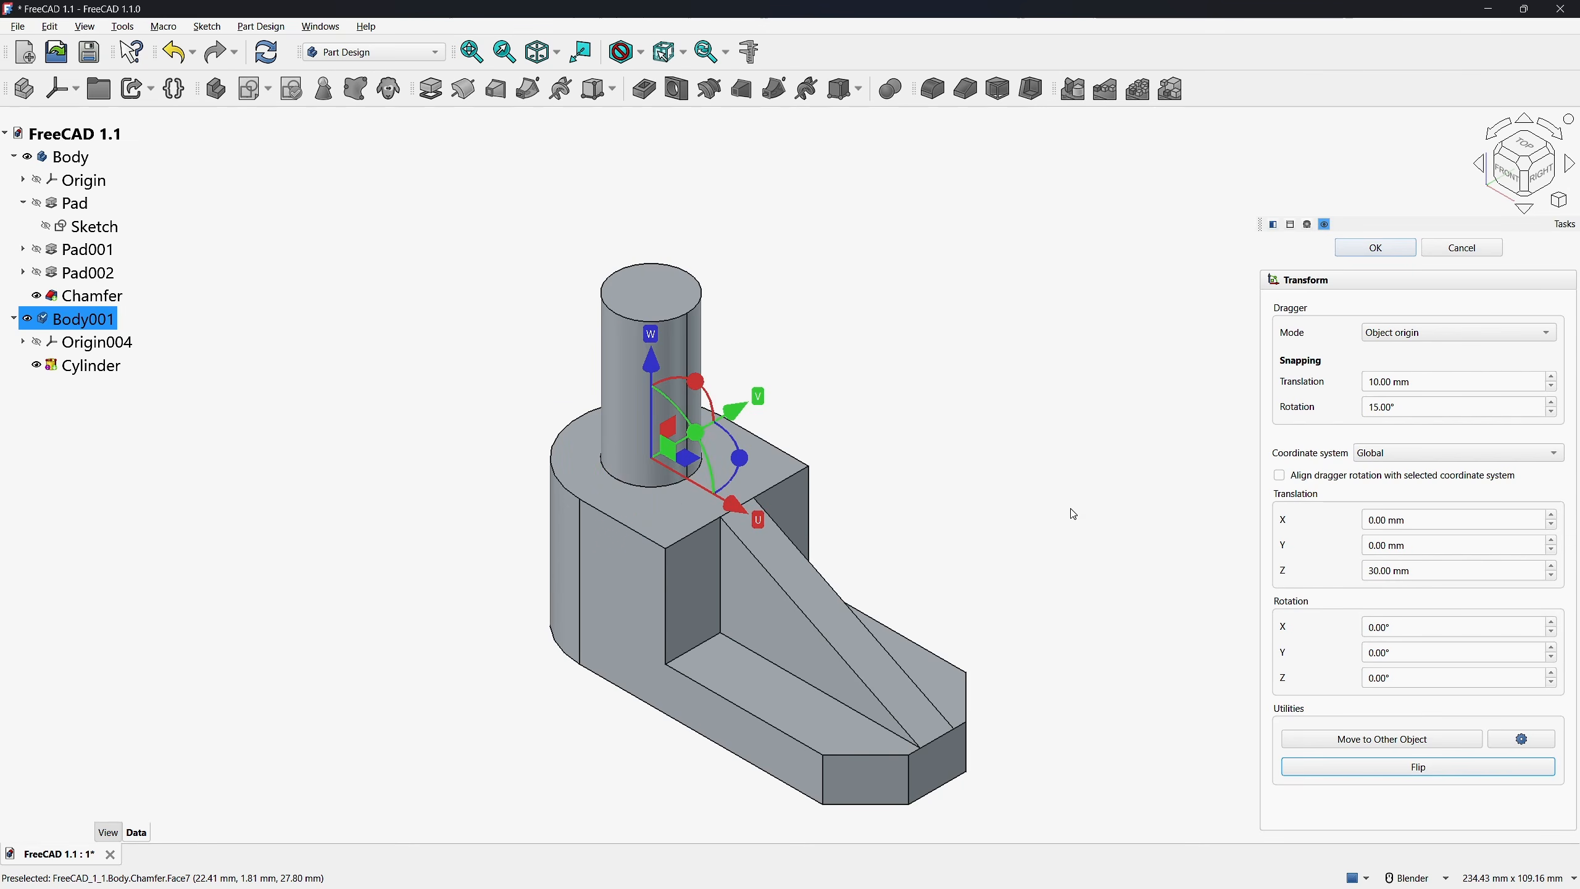
left_click(1371, 247)
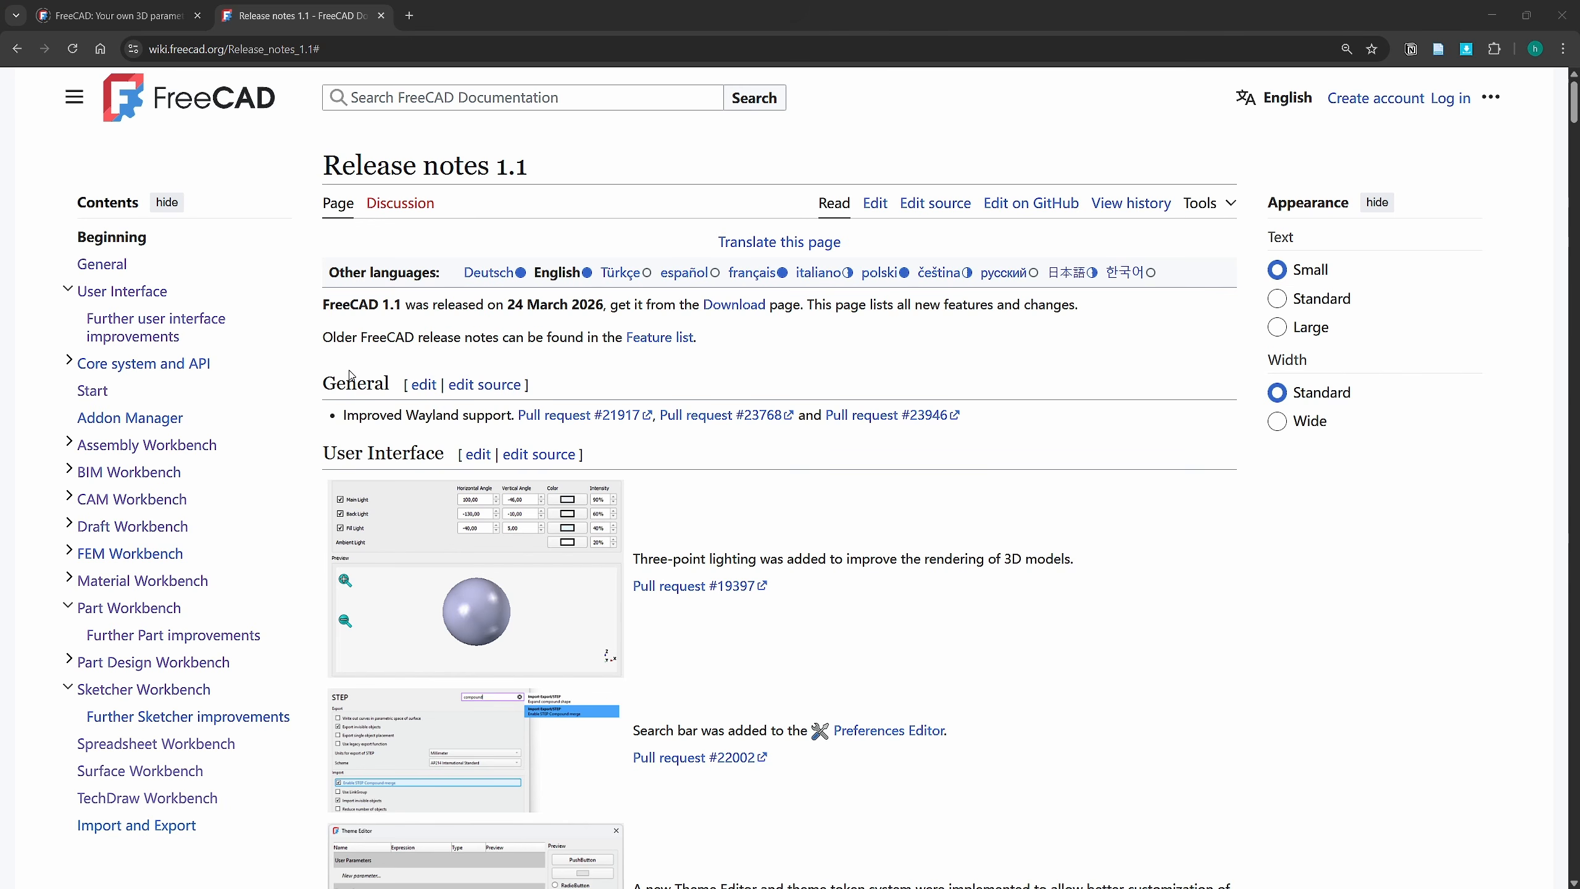
Switch to the browser, review the FreeCAD 1.1 release notes' Assembly, Part and Part Design sections, and open Donate from the downloads page
left_click(141, 444)
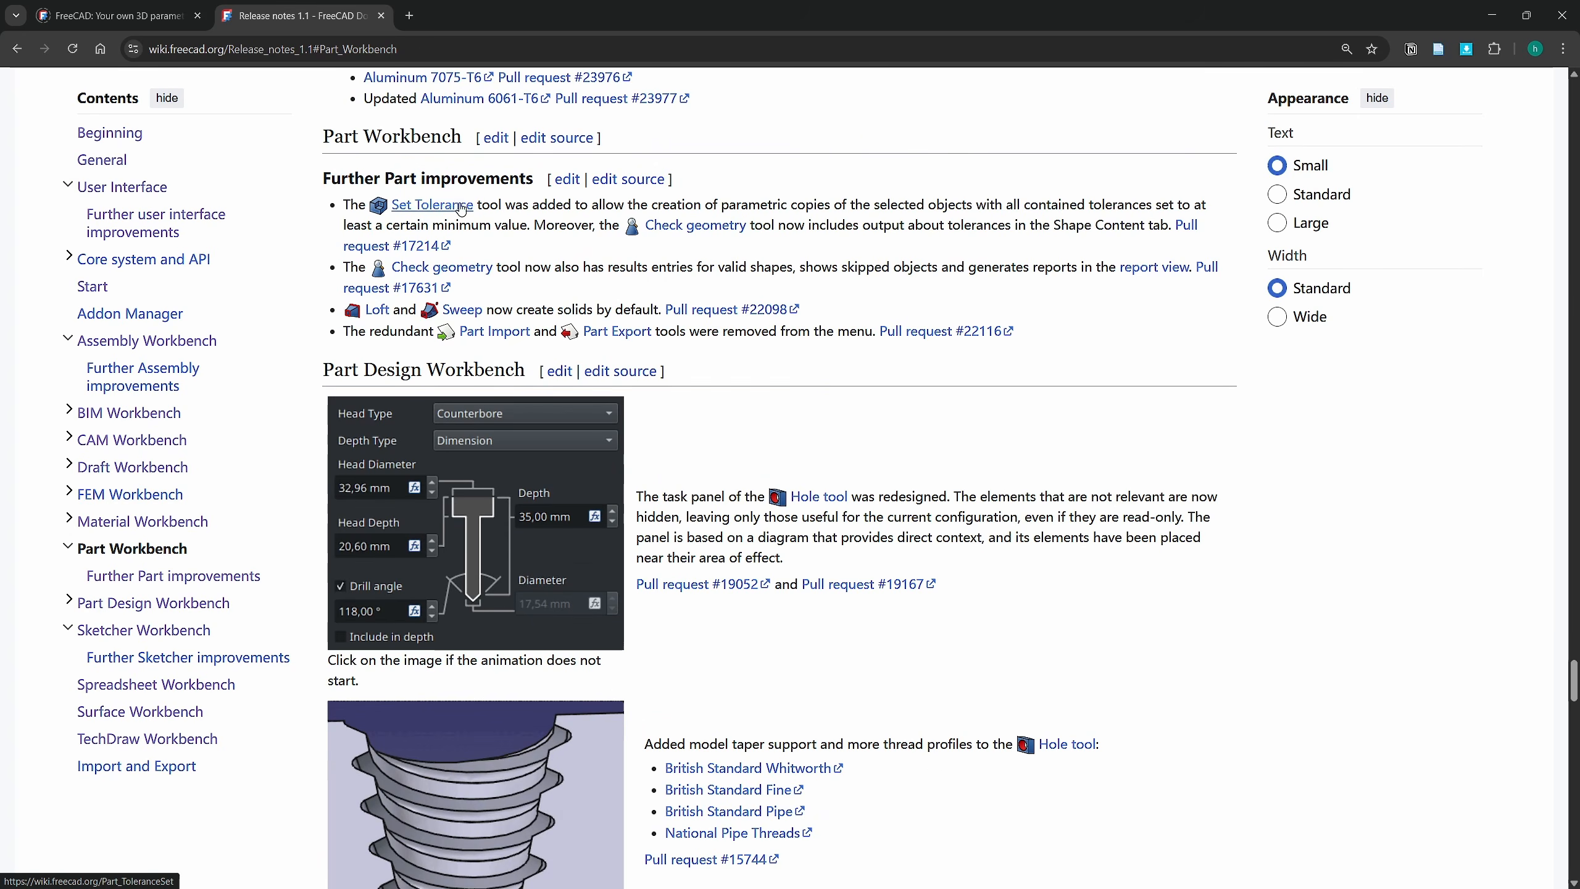
scroll(503, 318, "down", 3)
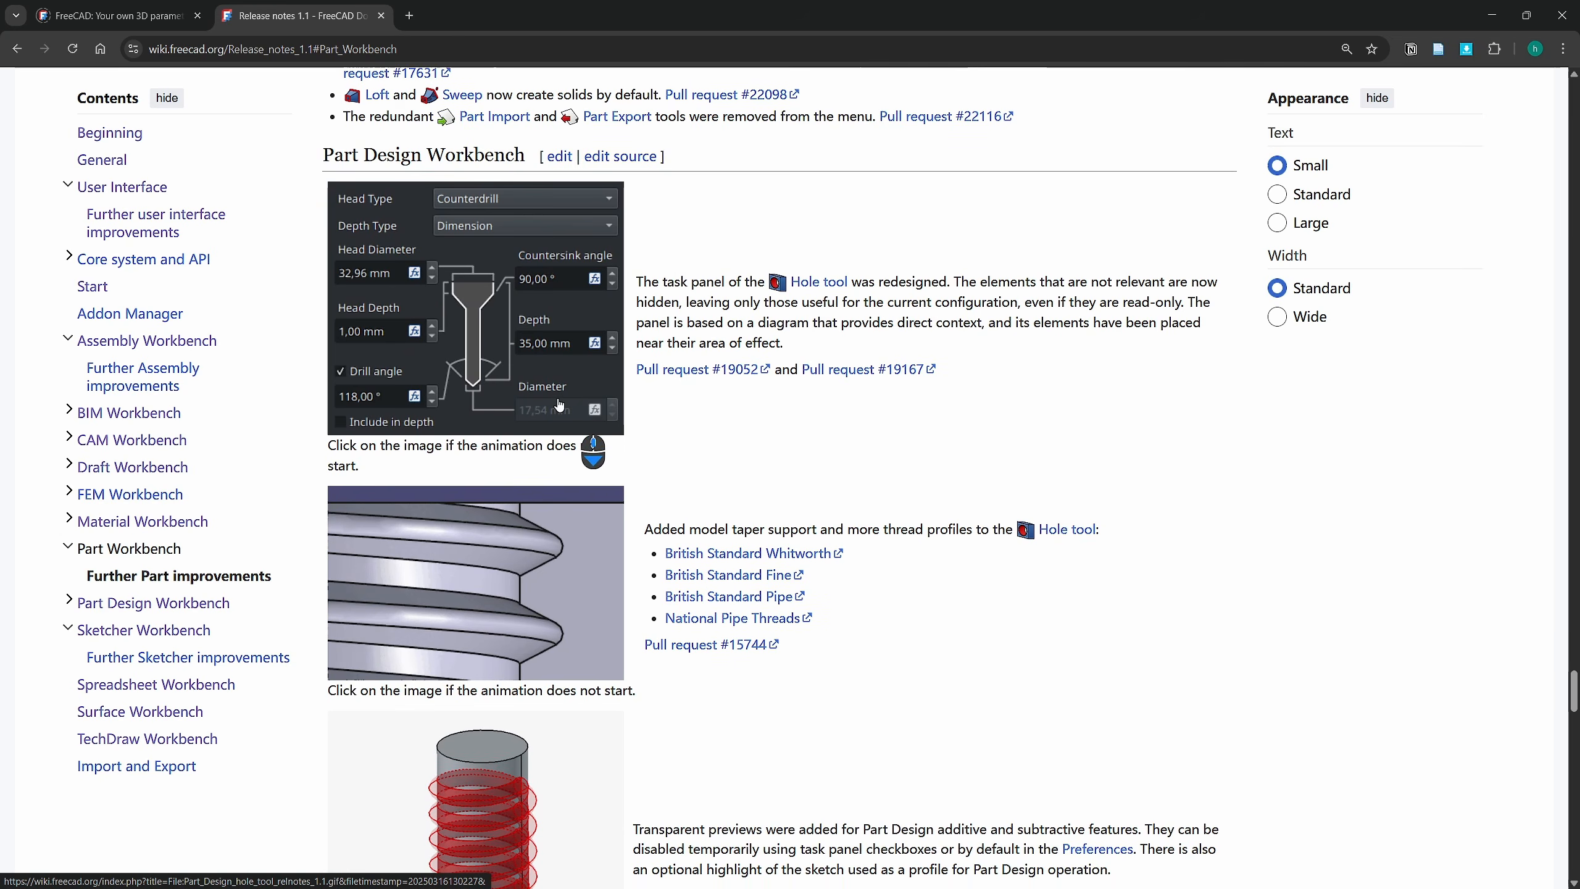
scroll(431, 292, "down", 4)
scroll(698, 537, "down", 2)
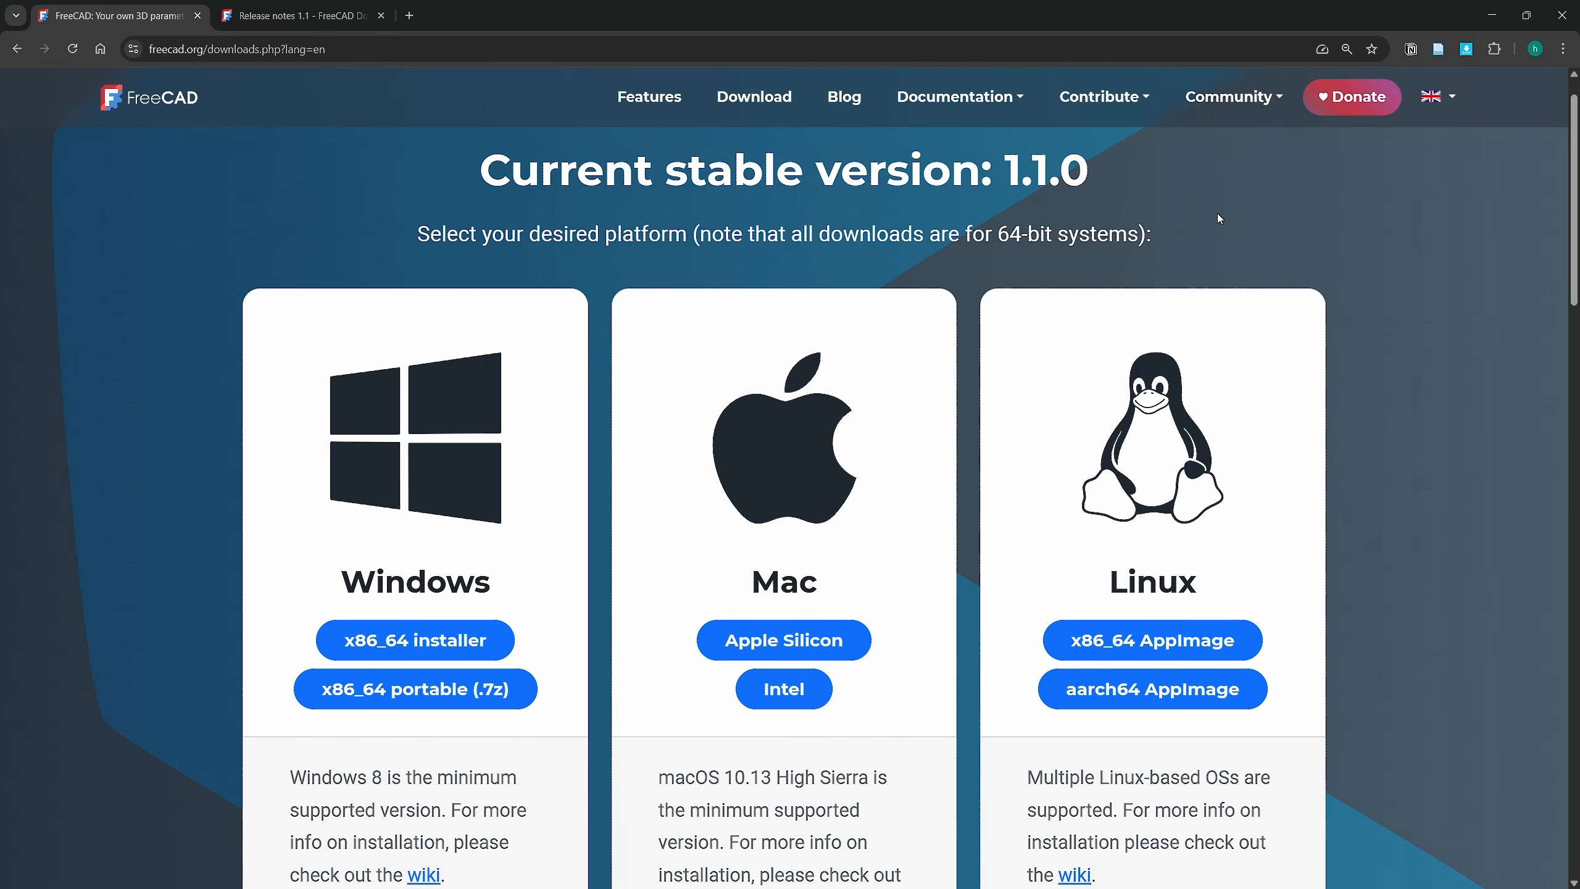
left_click(1349, 100)
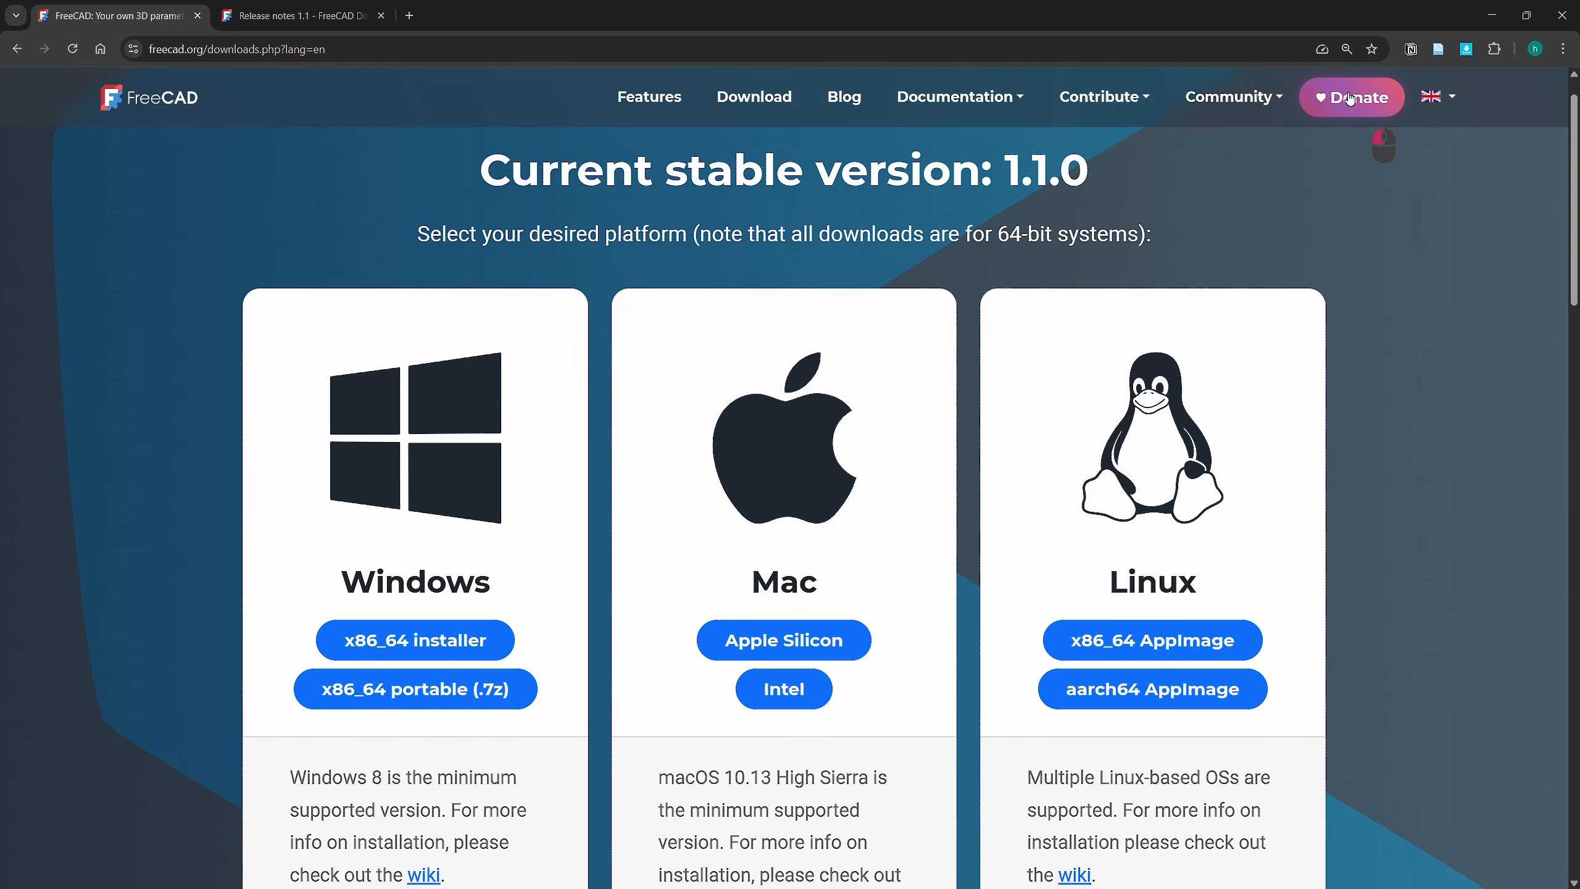